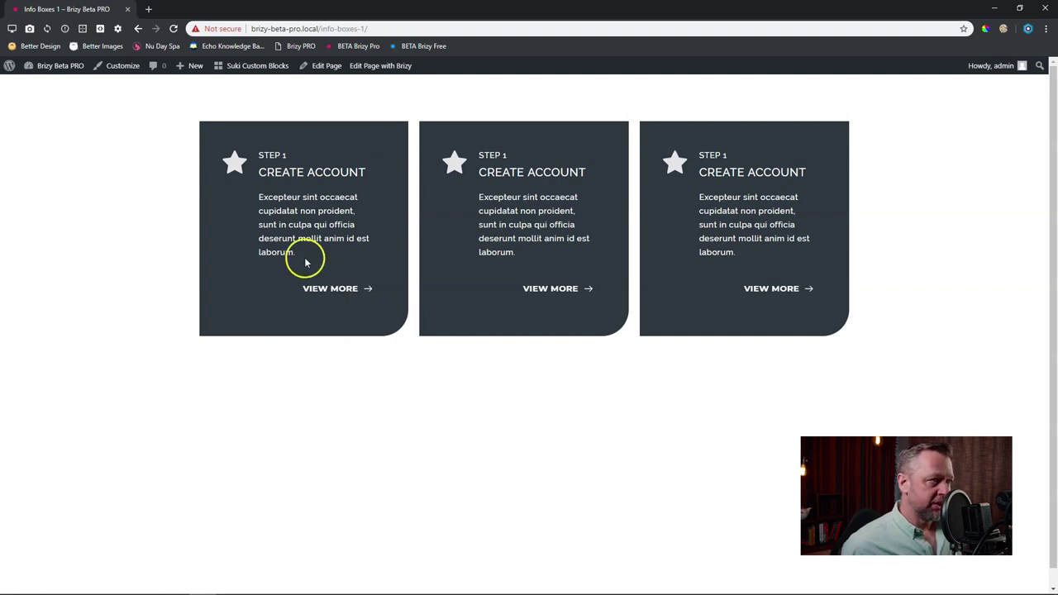
Open the page in the Brizy editor and inspect the first info card's Icon Box and Column options.
left_click(385, 66)
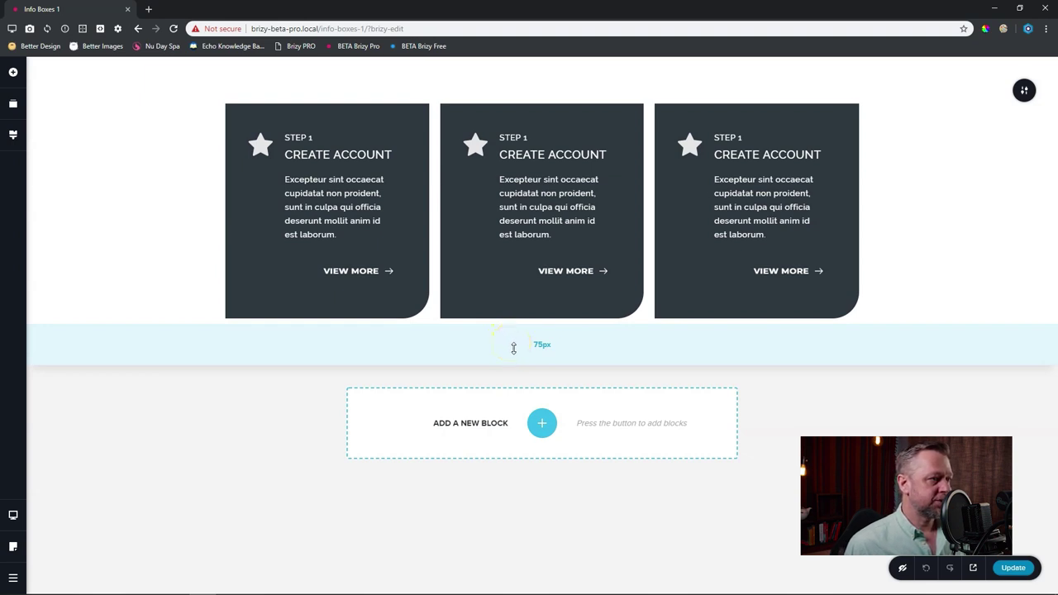
left_click(336, 196)
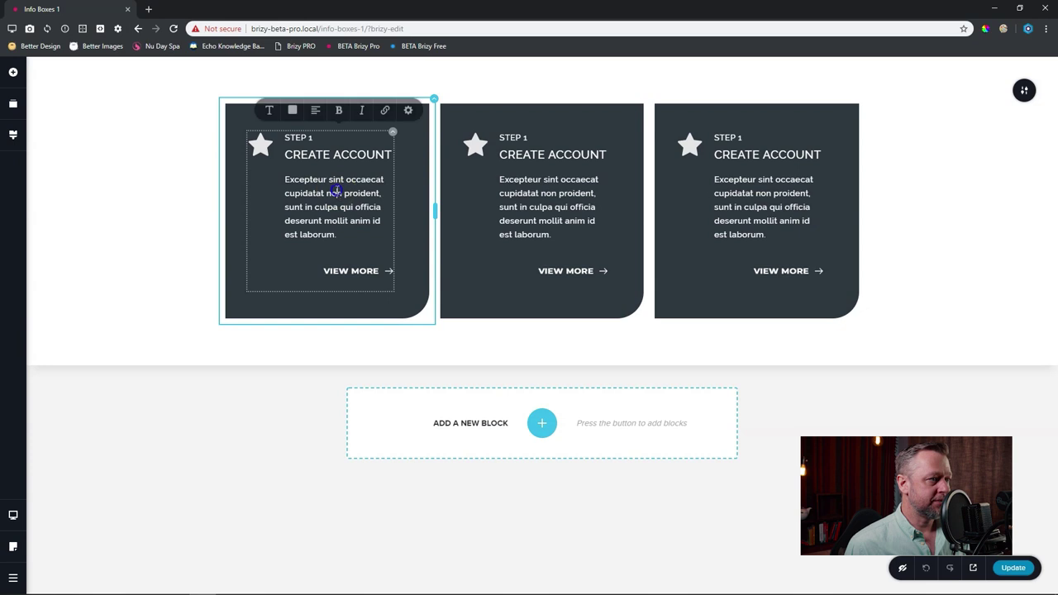
left_click(395, 136)
right_click(395, 136)
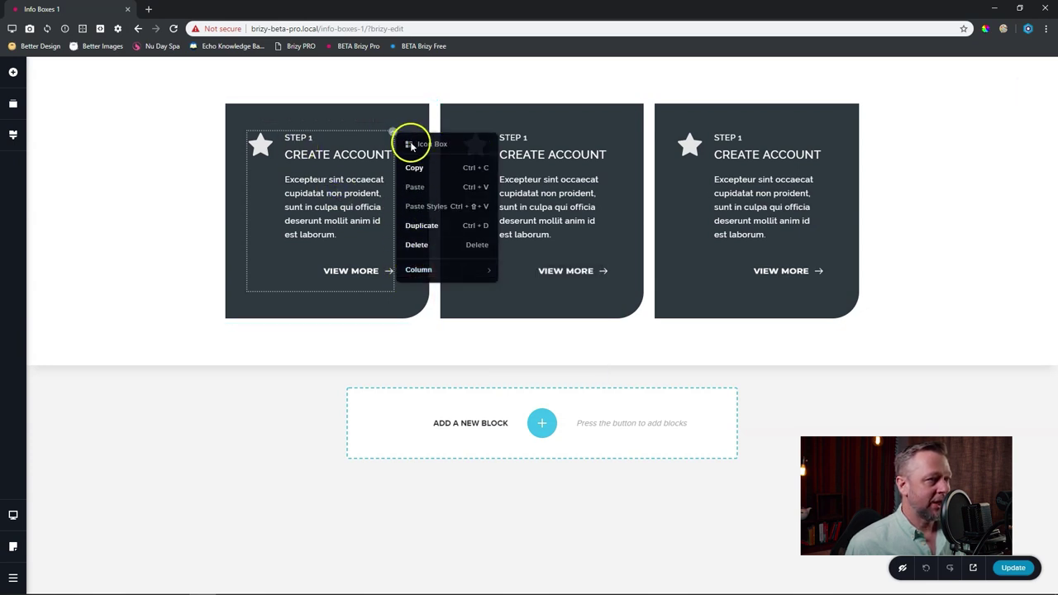
left_click(387, 145)
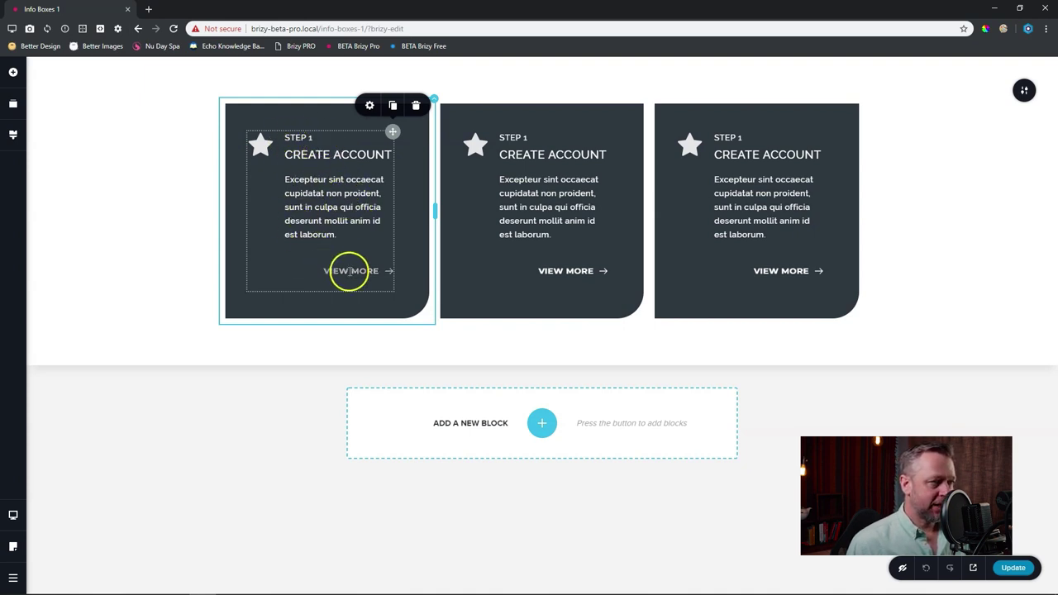
mouse_move(226, 333)
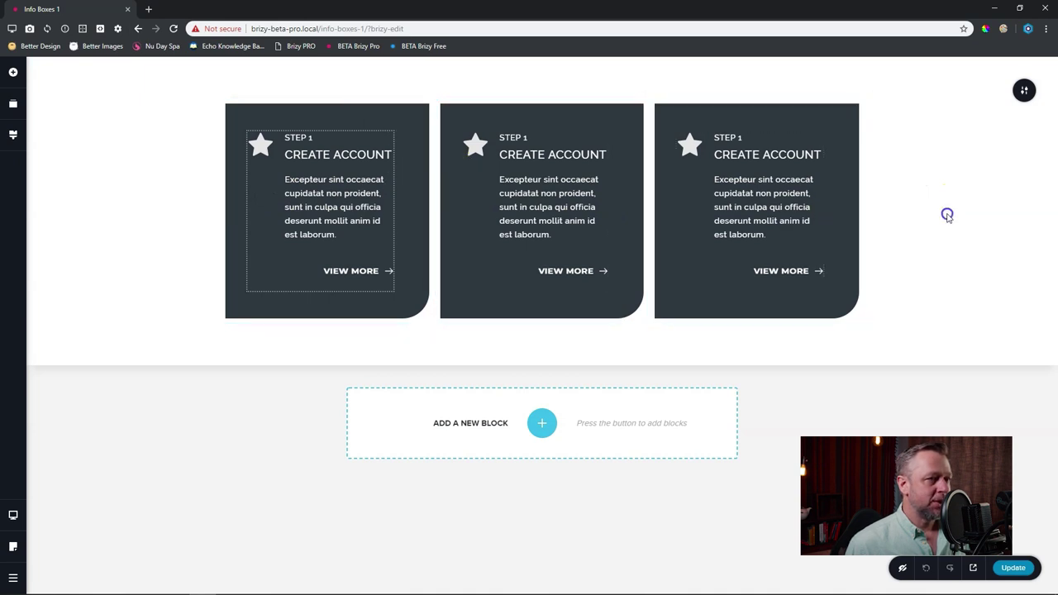
Insert a blank two-column block below the cards and duplicate a column to get three.
left_click(541, 422)
left_click(303, 221)
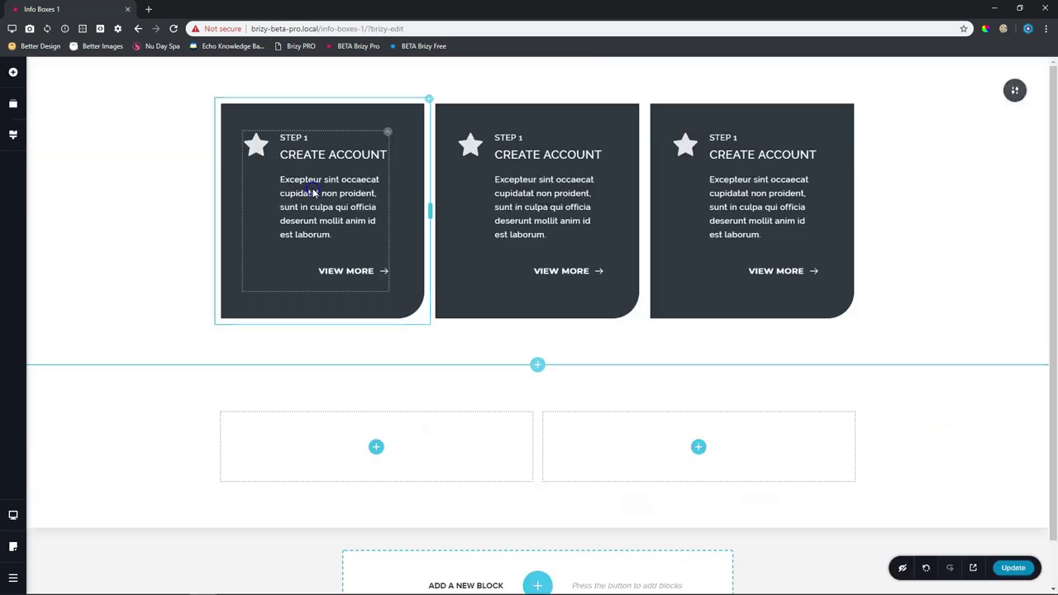
right_click(296, 376)
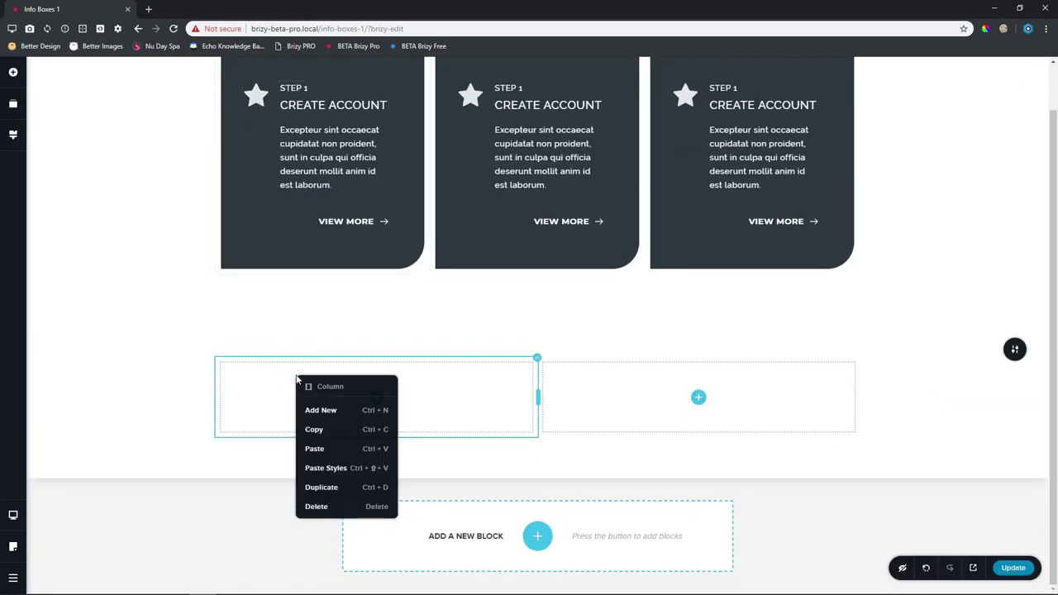
left_click(321, 488)
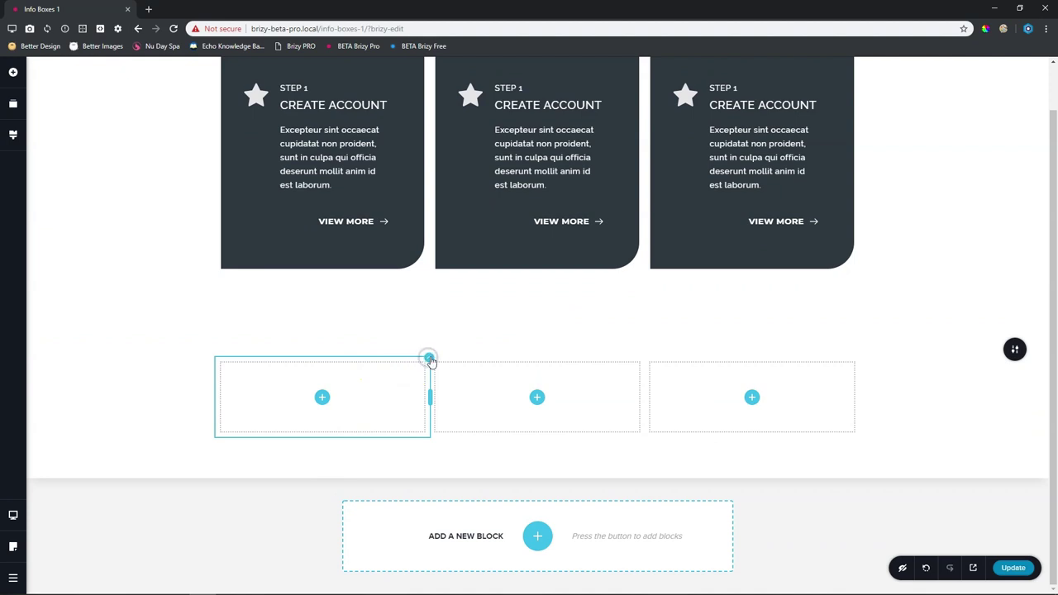
left_click(430, 359)
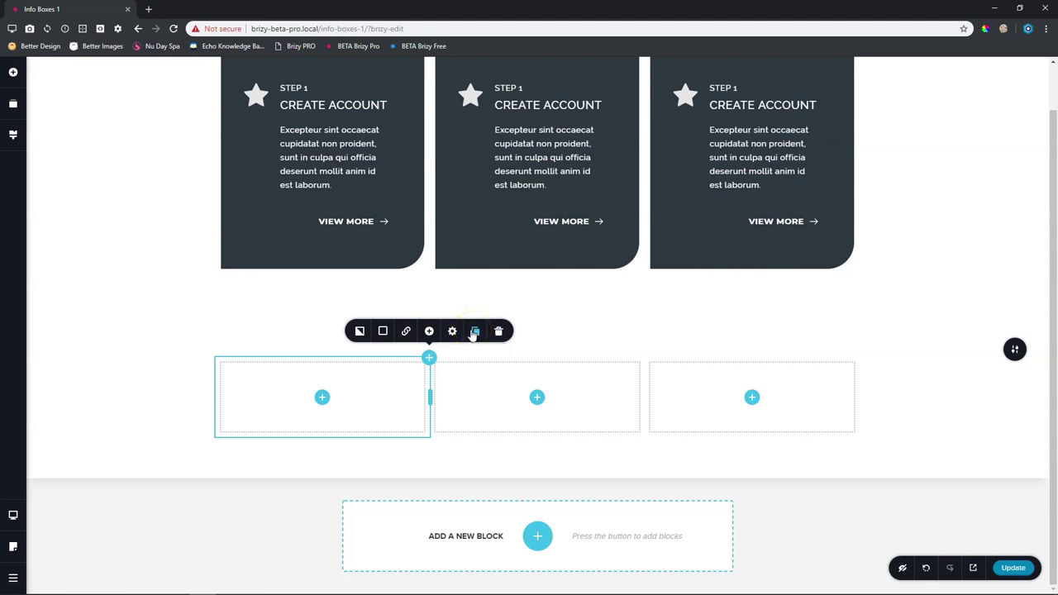
left_click(900, 373)
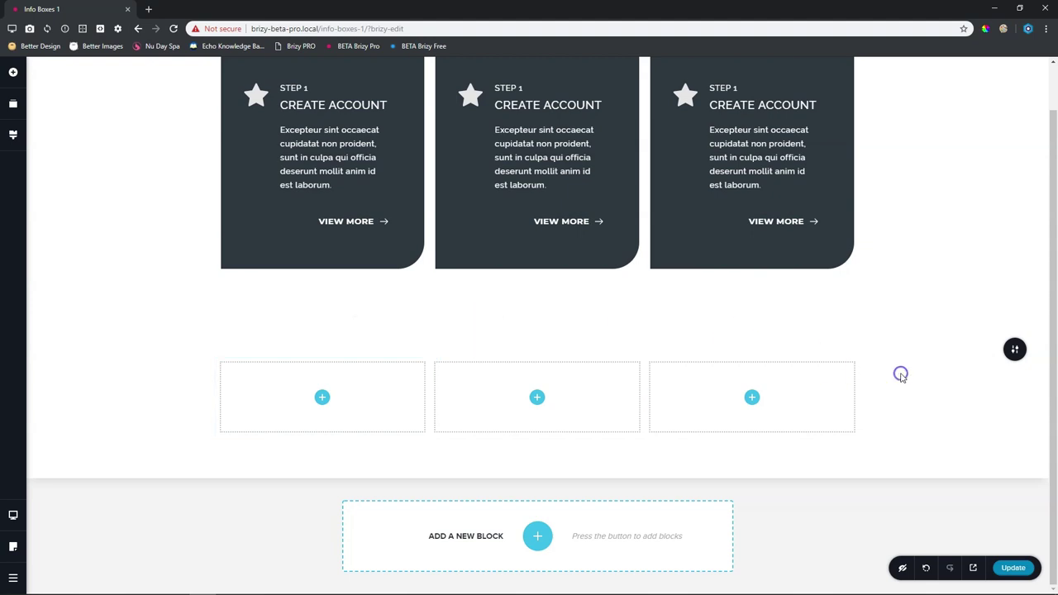
scroll(901, 382, "up", 1)
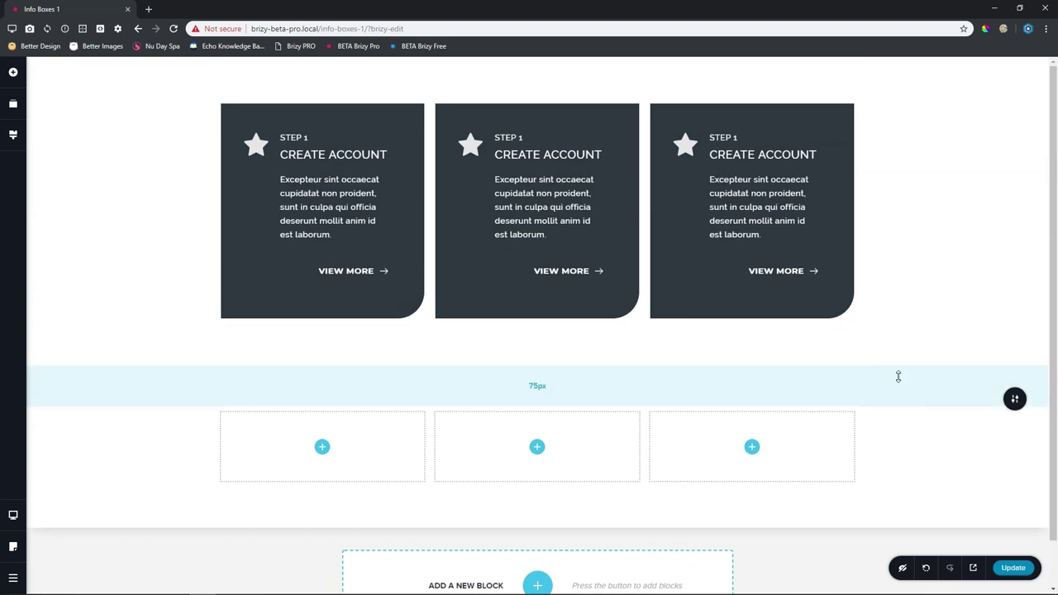
scroll(899, 381, "down", 1)
left_click(404, 385)
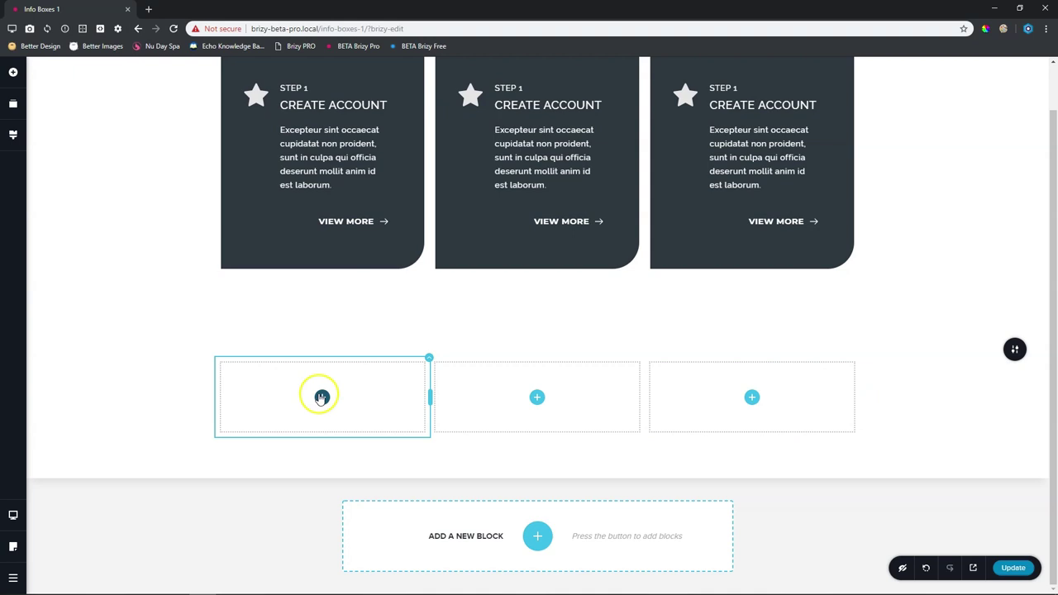
Drag an Icon Box element into the first empty column.
left_click(13, 73)
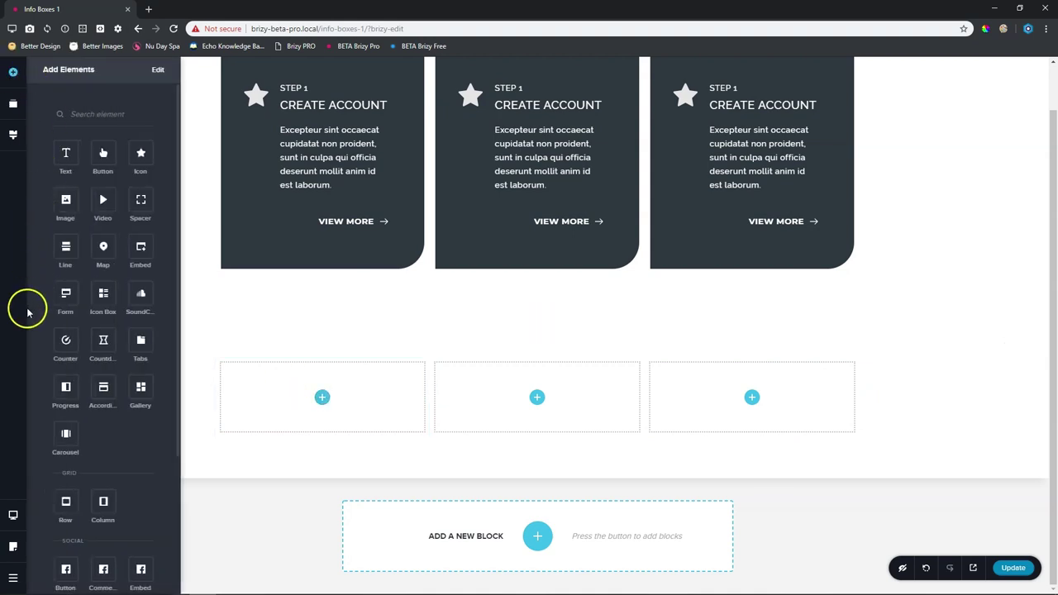
left_click_drag(90, 301, 327, 406)
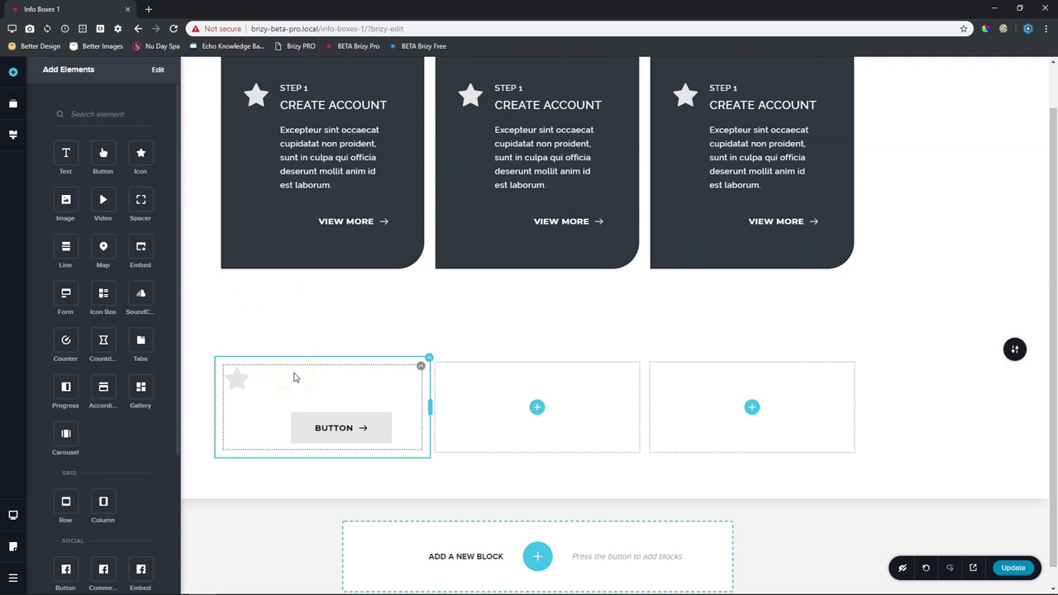
left_click(12, 133)
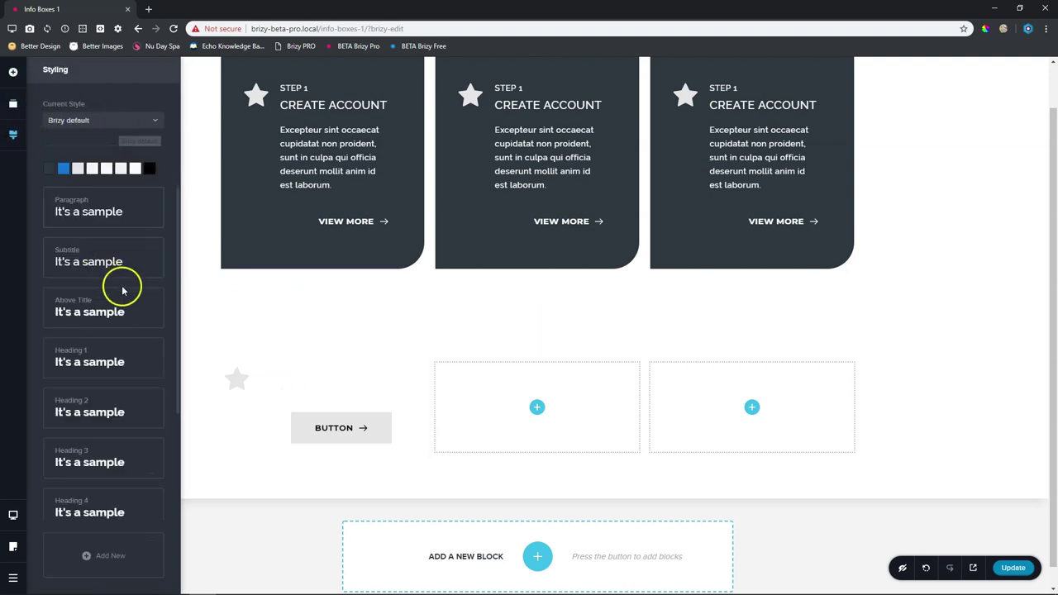
Apply the cards' dark overlay colour swatch to the first column.
left_click(217, 408)
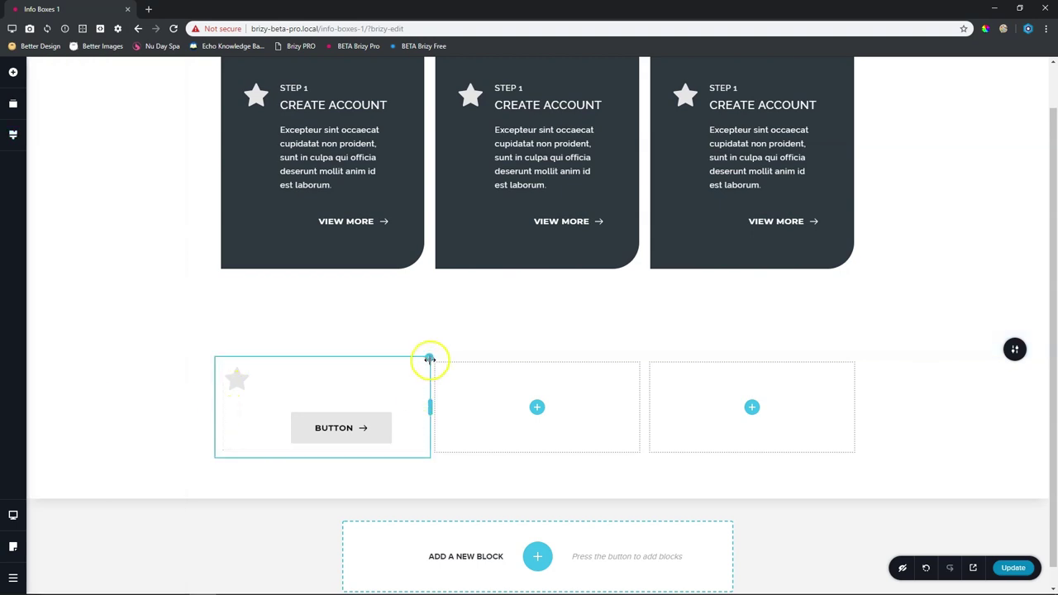
left_click(429, 356)
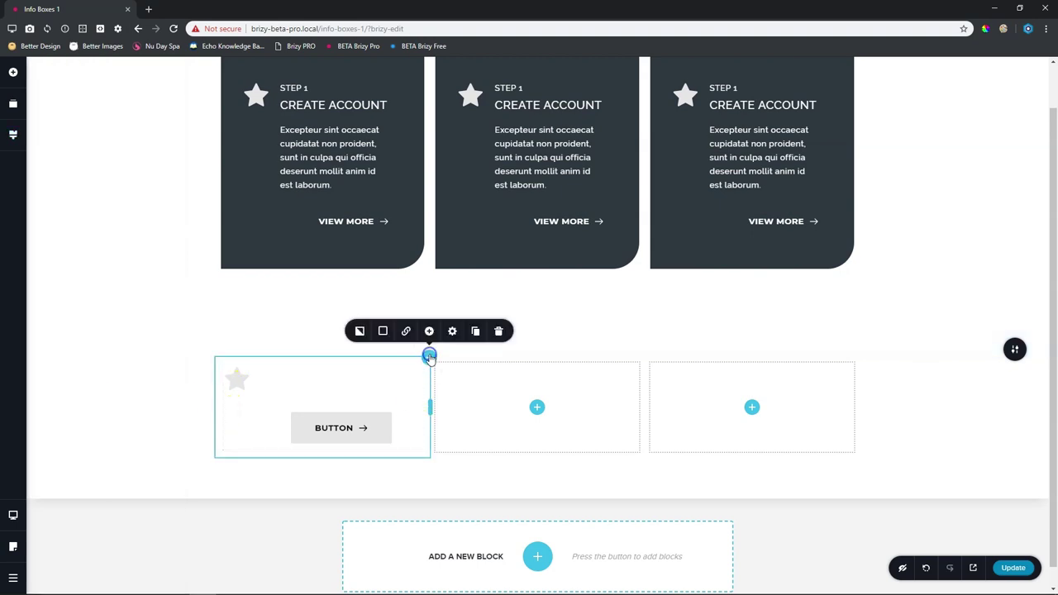
left_click(382, 331)
left_click(336, 281)
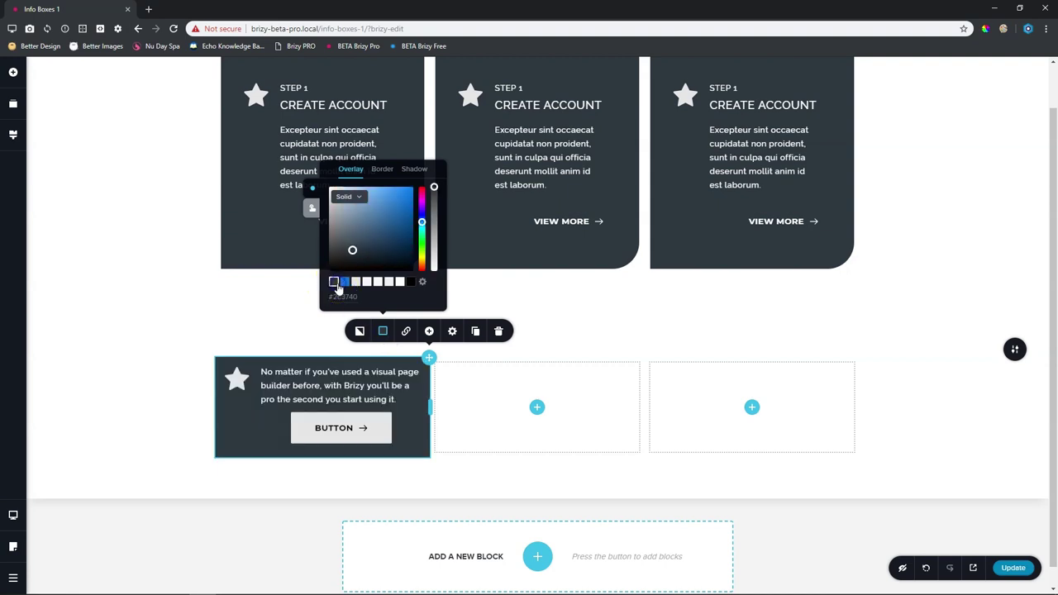
left_click(116, 368)
left_click(139, 354)
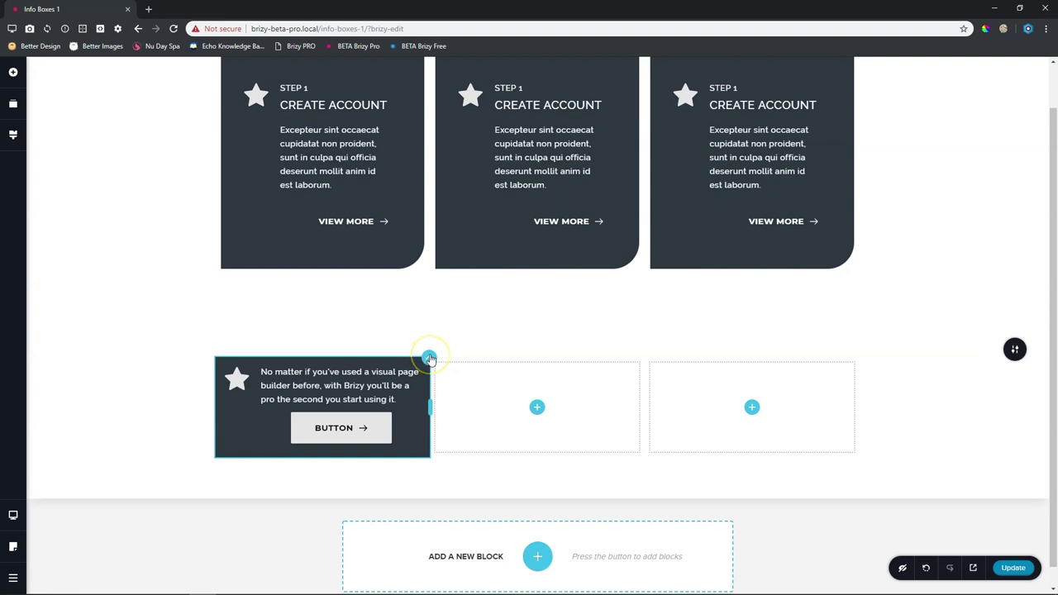
Check the top card's More Settings padding values for reference.
scroll(429, 358, "up", 1)
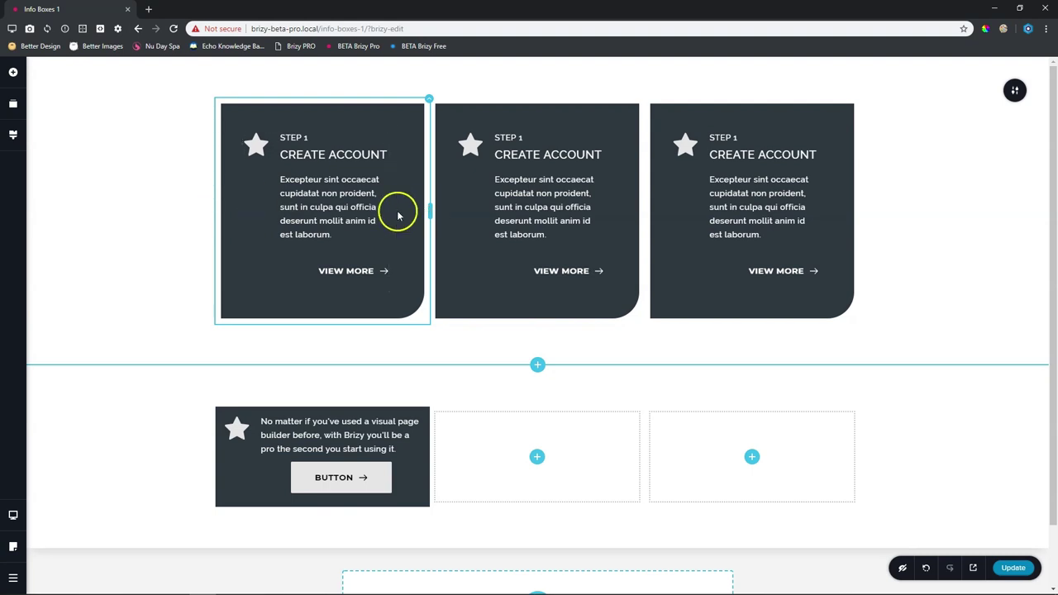
left_click(429, 97)
left_click(453, 72)
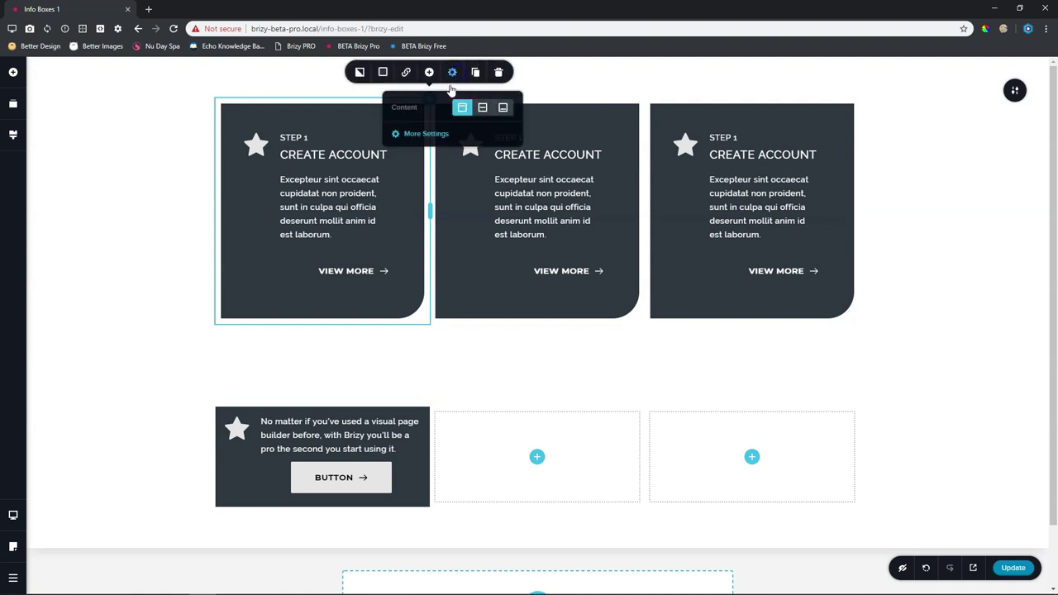
left_click(425, 136)
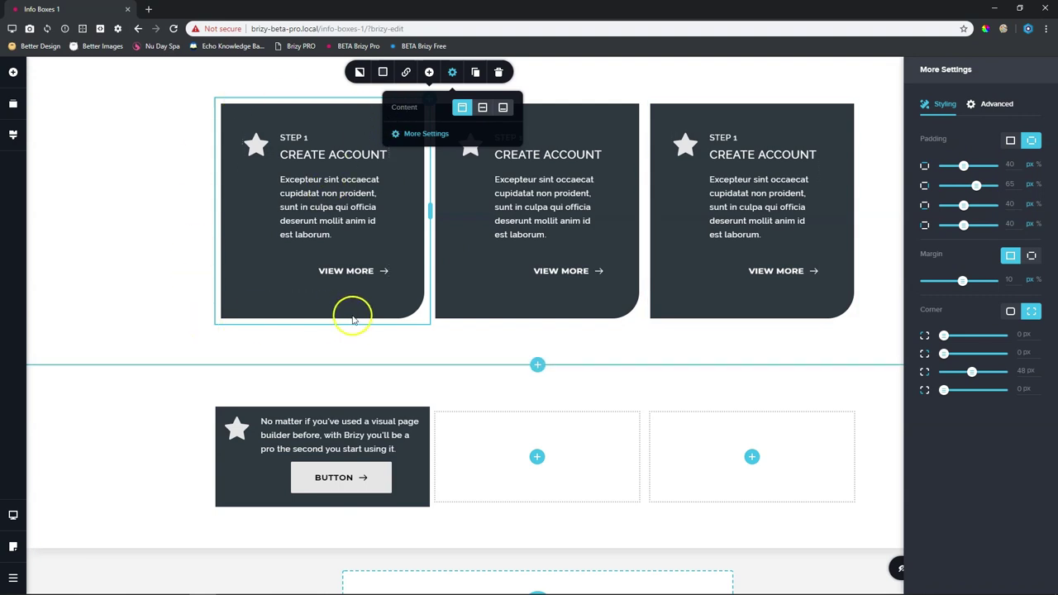
left_click(177, 418)
Set the lower column's per-side padding to 40 top, 65 right, 40 bottom, 40 left.
left_click(429, 407)
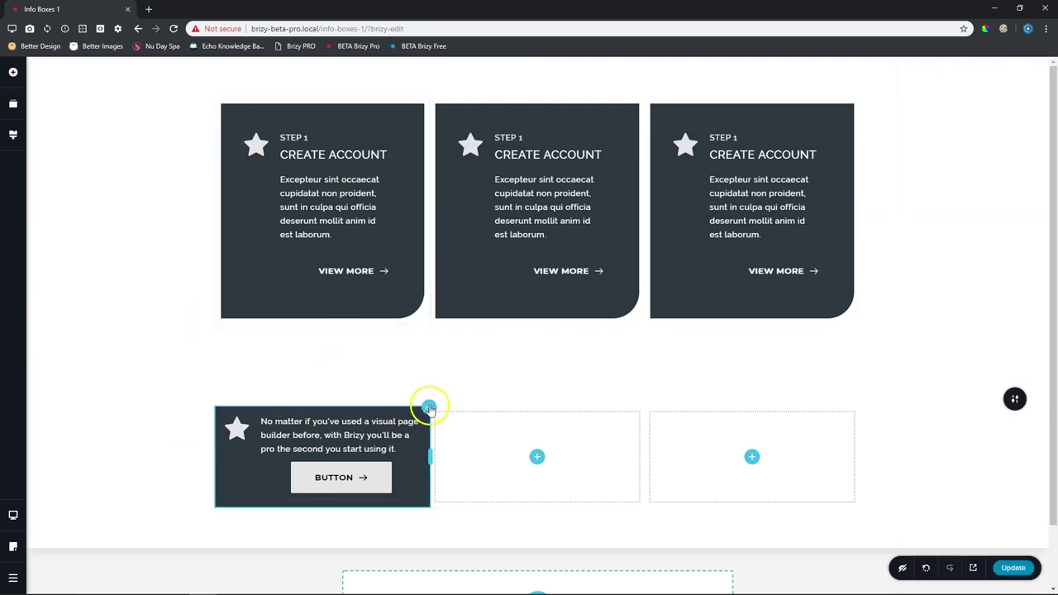
left_click(452, 381)
left_click(436, 349)
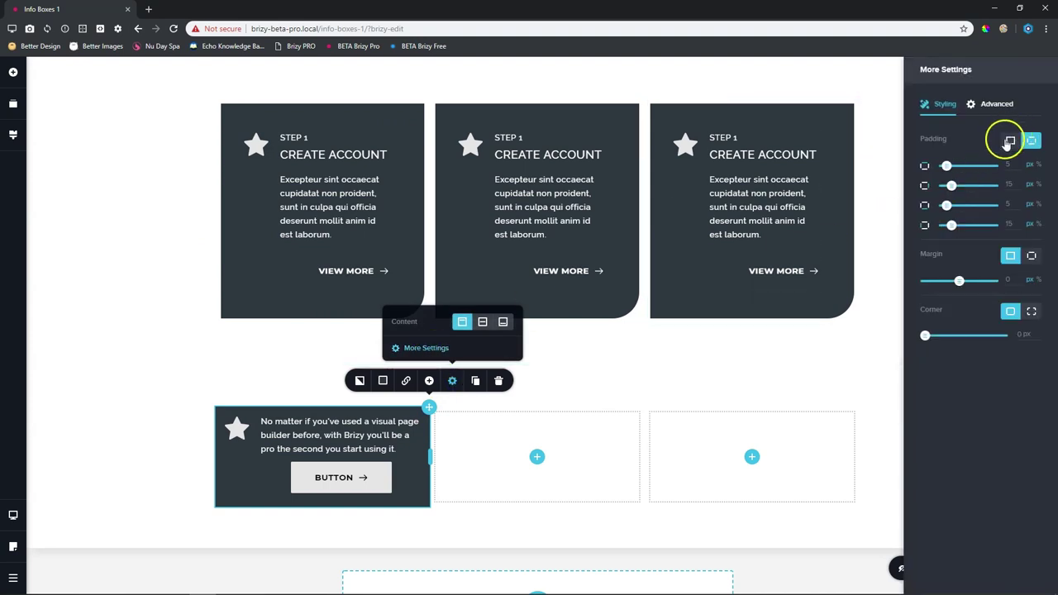
left_click(1011, 140)
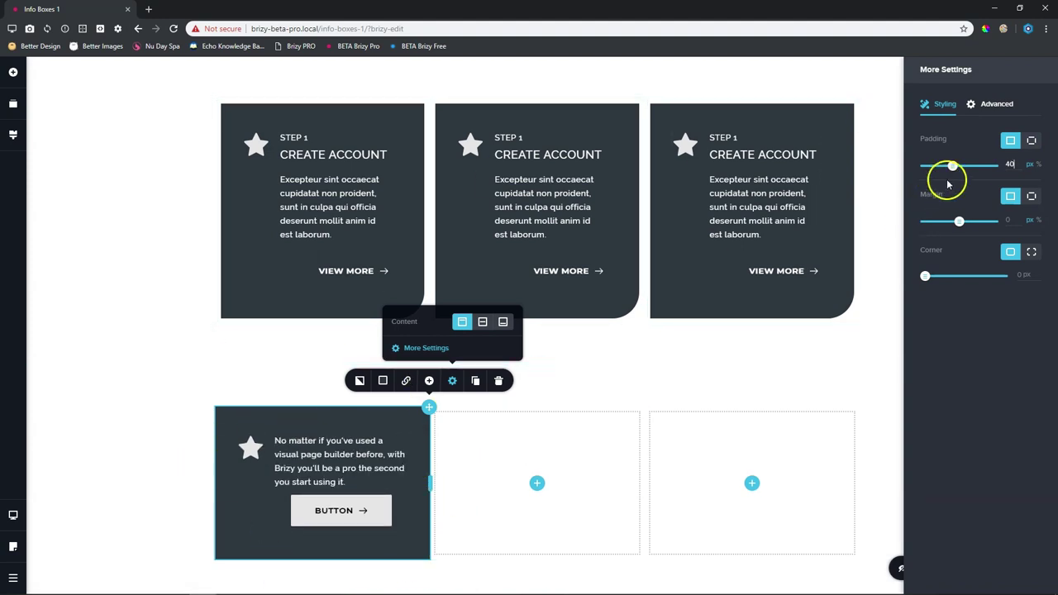
left_click(1031, 141)
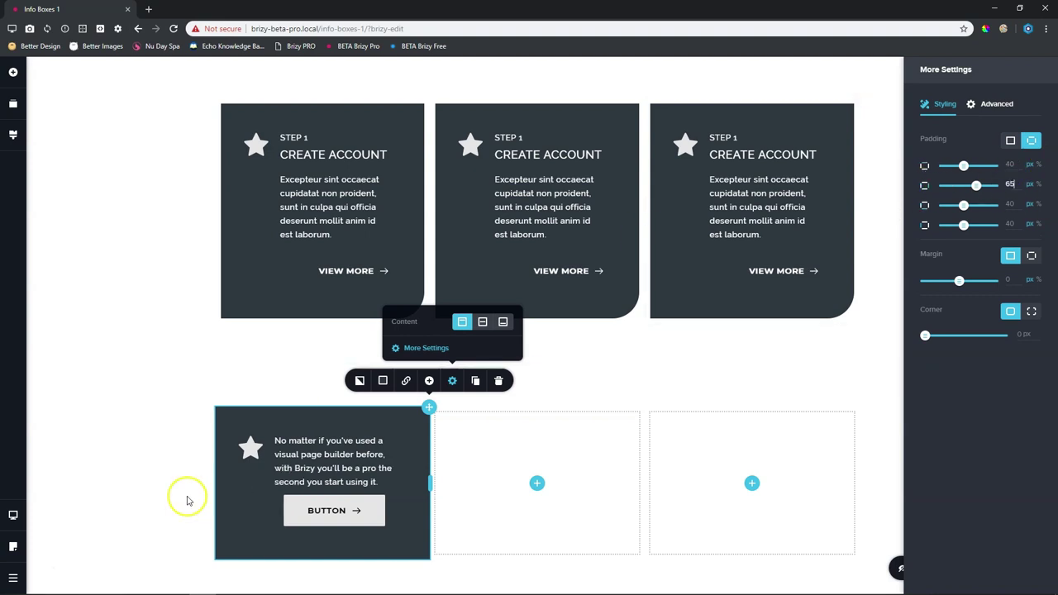
left_click(214, 410)
scroll(158, 425, "down", 2)
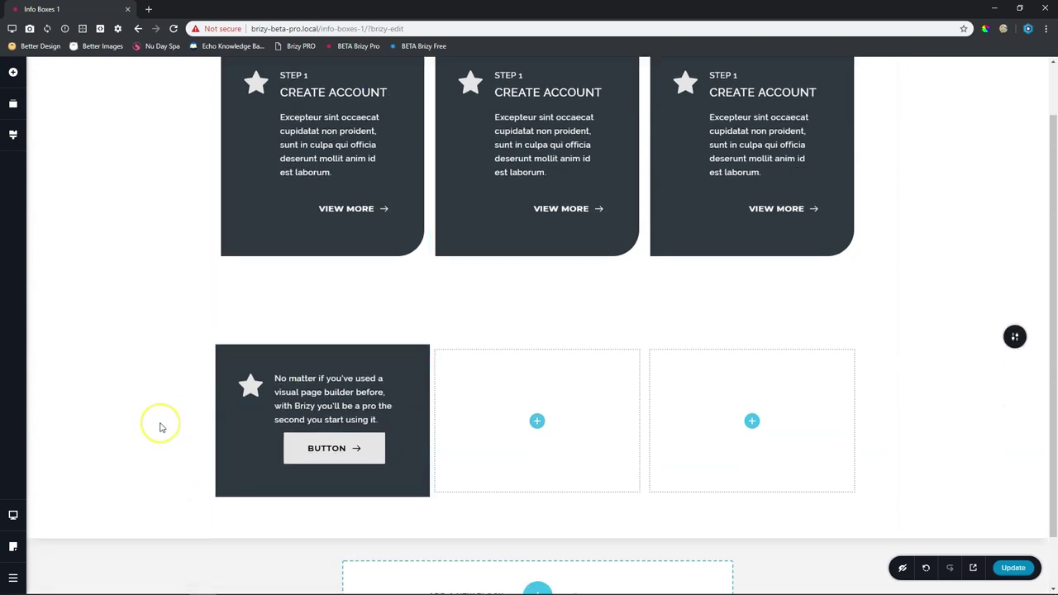
In the lower box's icon picker, choose the question-mark glyph instead of the star.
scroll(158, 425, "up", 2)
left_click(252, 453)
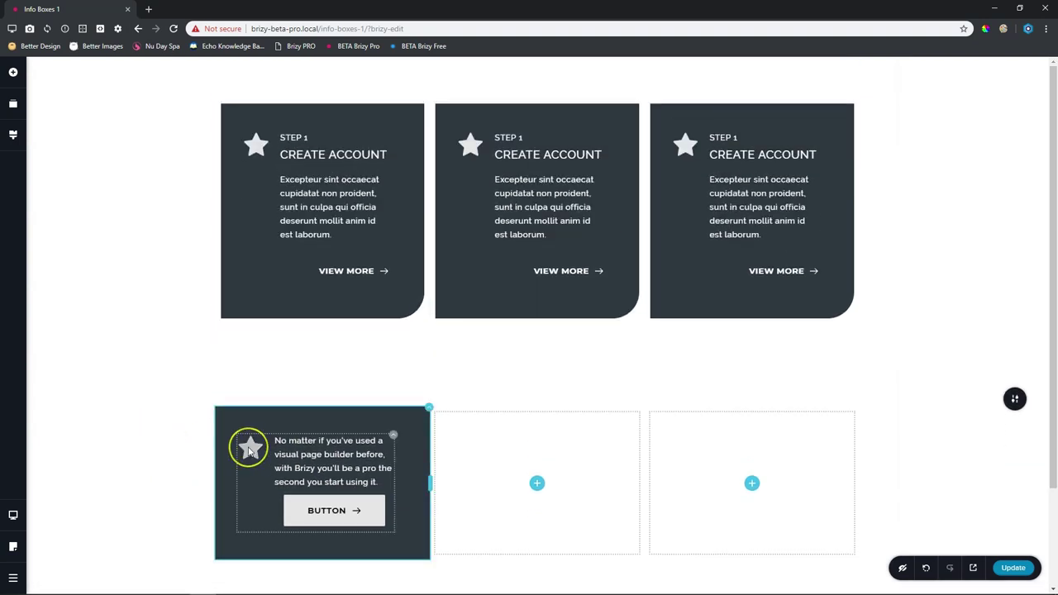
left_click(249, 449)
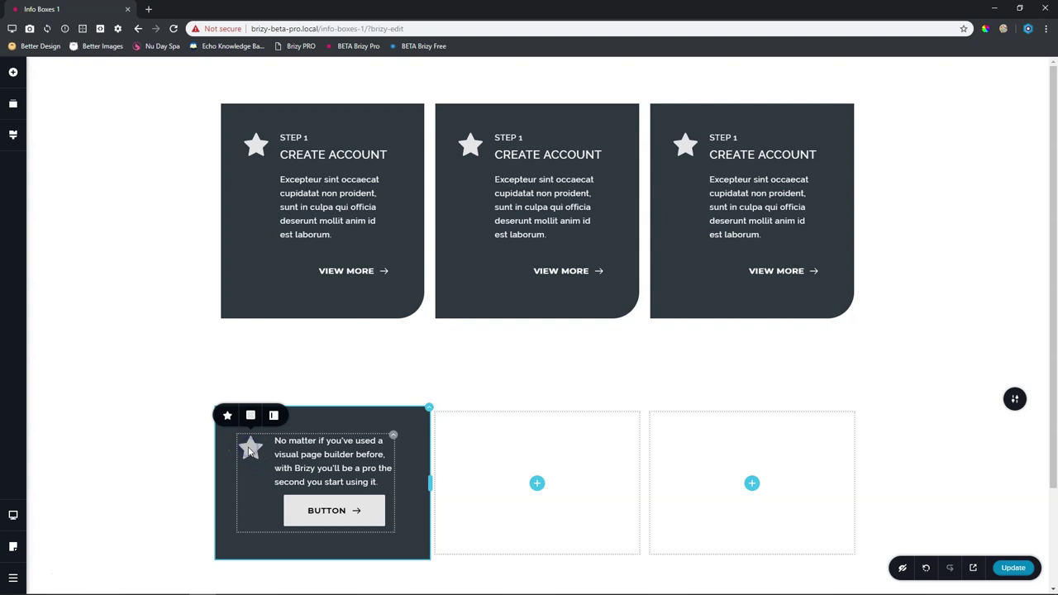
left_click(228, 418)
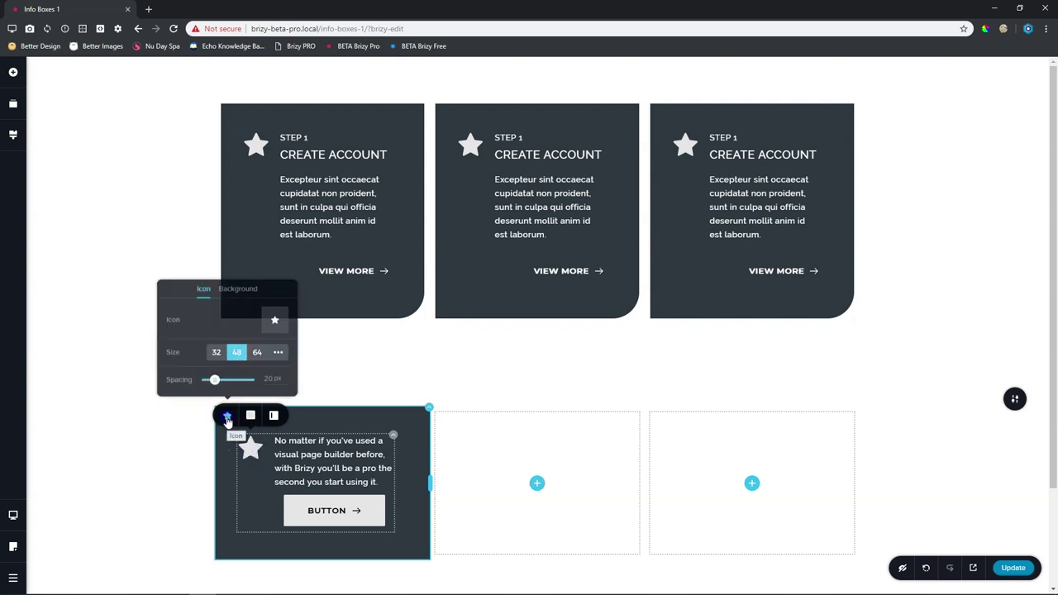
left_click(276, 322)
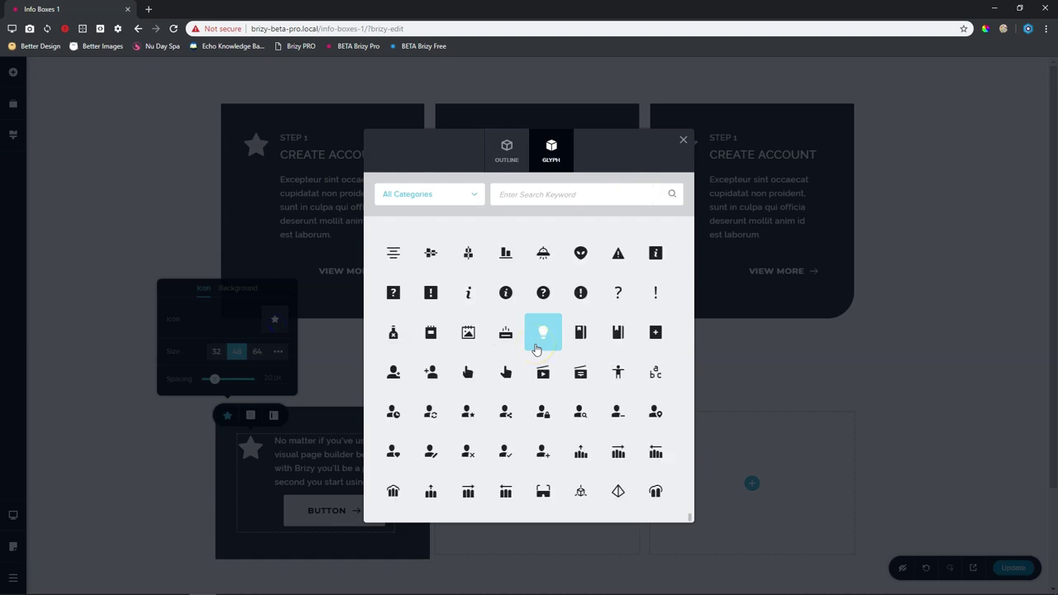
scroll(535, 349, "down", 1)
scroll(549, 347, "up", 10)
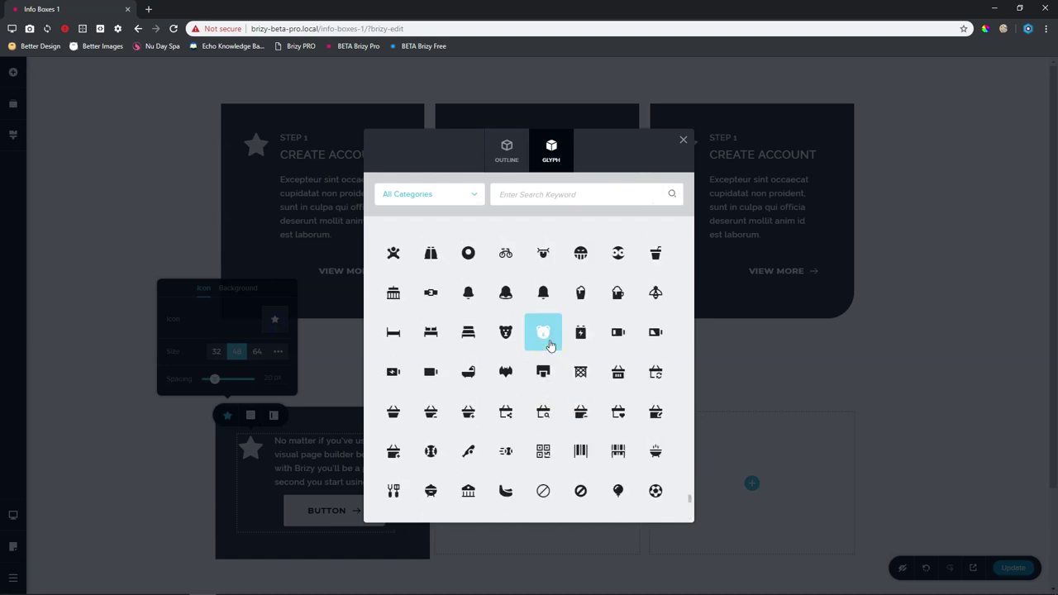
scroll(549, 347, "down", 2)
scroll(627, 390, "down", 3)
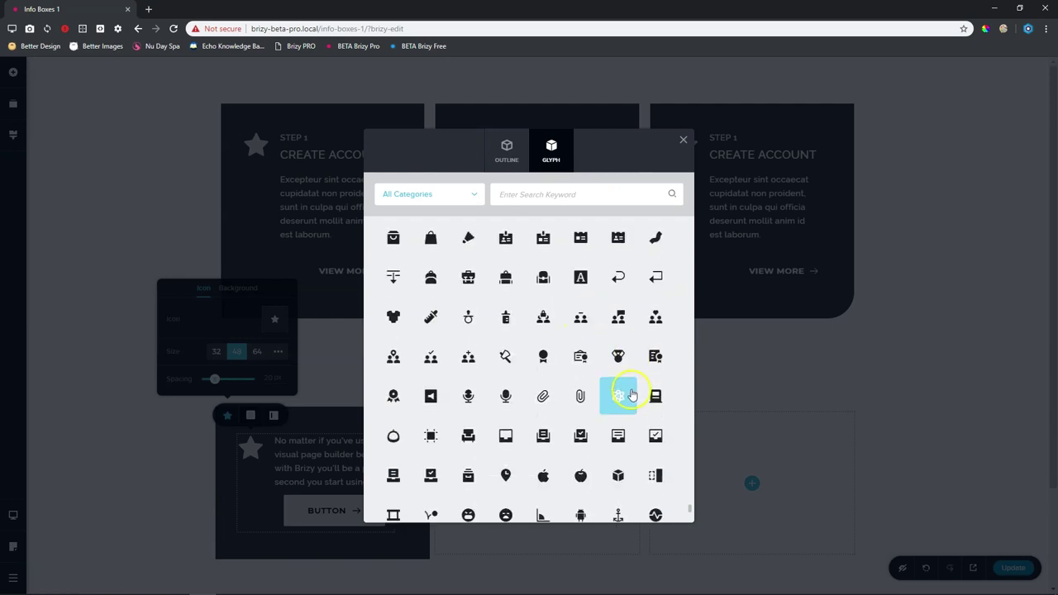
scroll(630, 389, "down", 2)
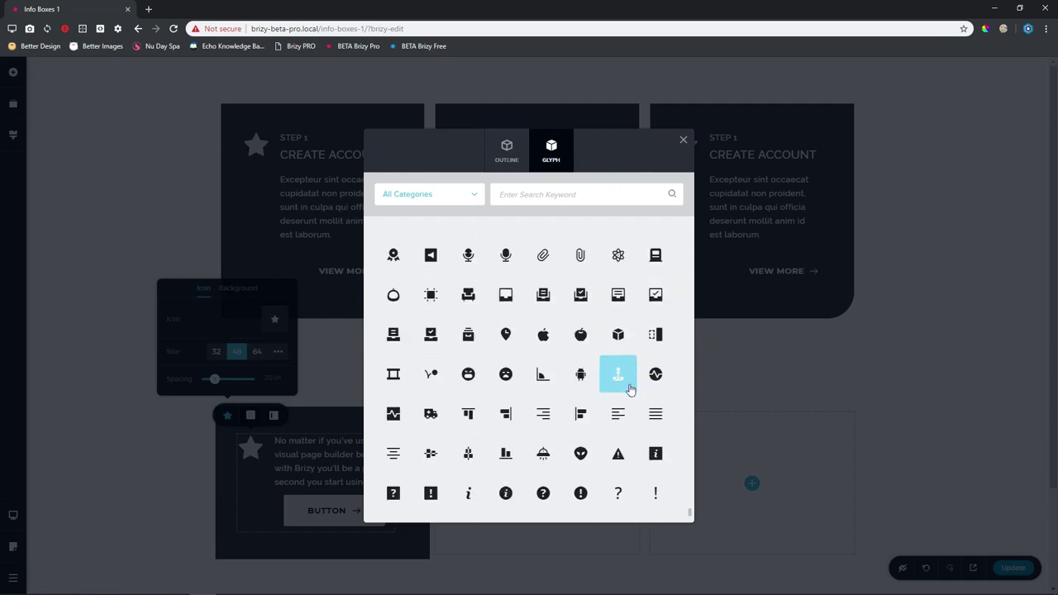
scroll(630, 389, "down", 2)
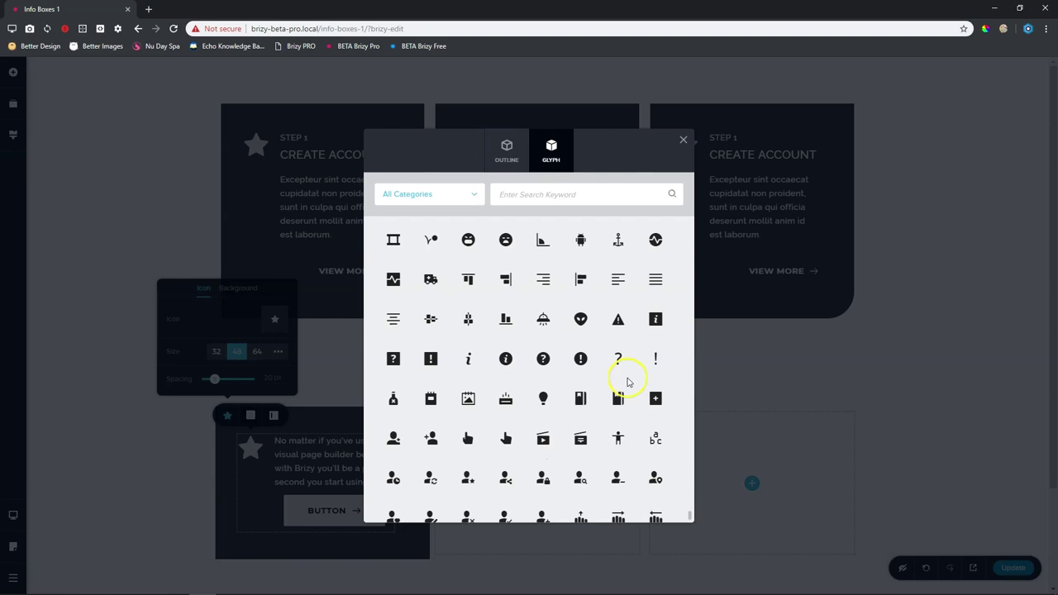
left_click(618, 358)
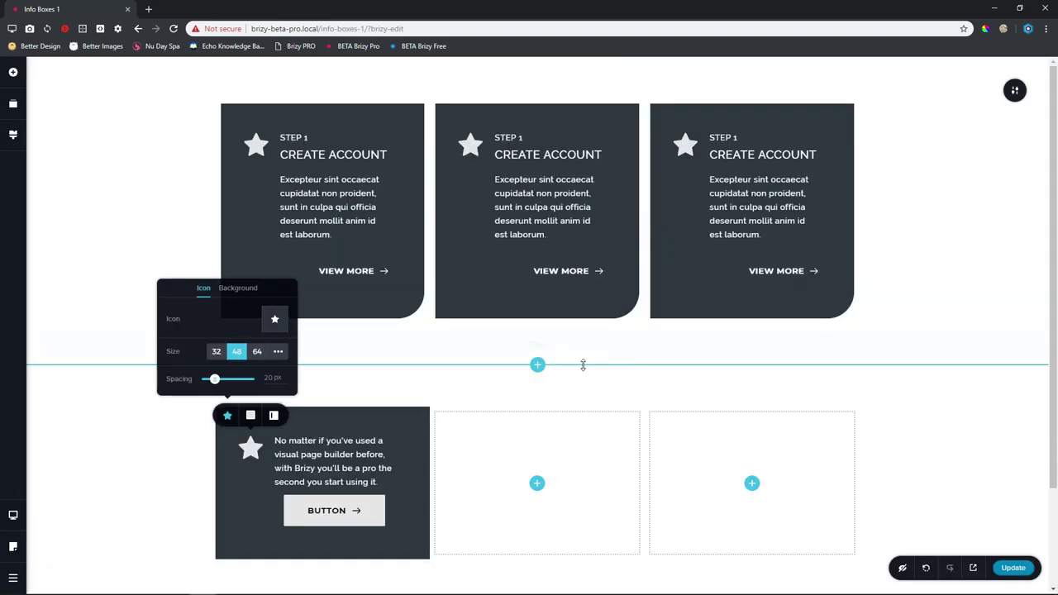
Replace the lower box's paragraph with 'STEP 1' and 'CREATE ACCOUNT' lines, then open a new browser tab.
left_click(155, 500)
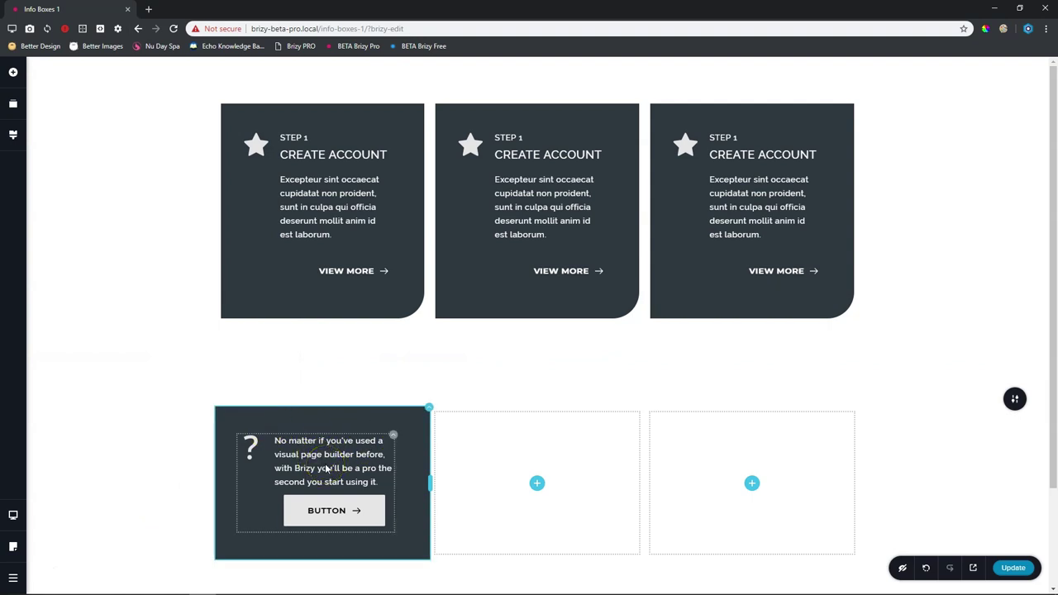
left_click(303, 449)
key("ctrl+a")
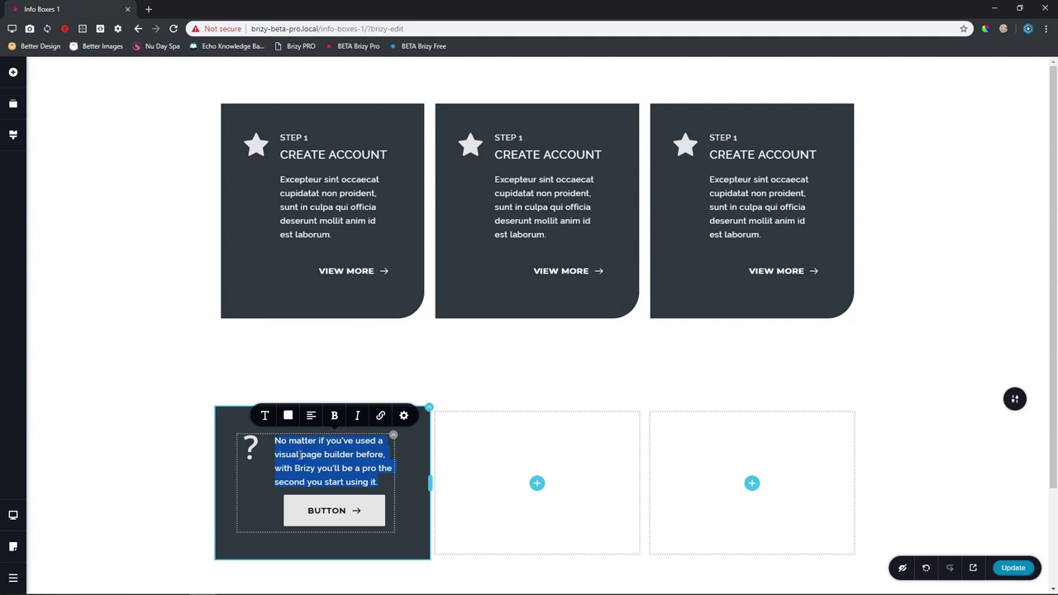
type("STEP")
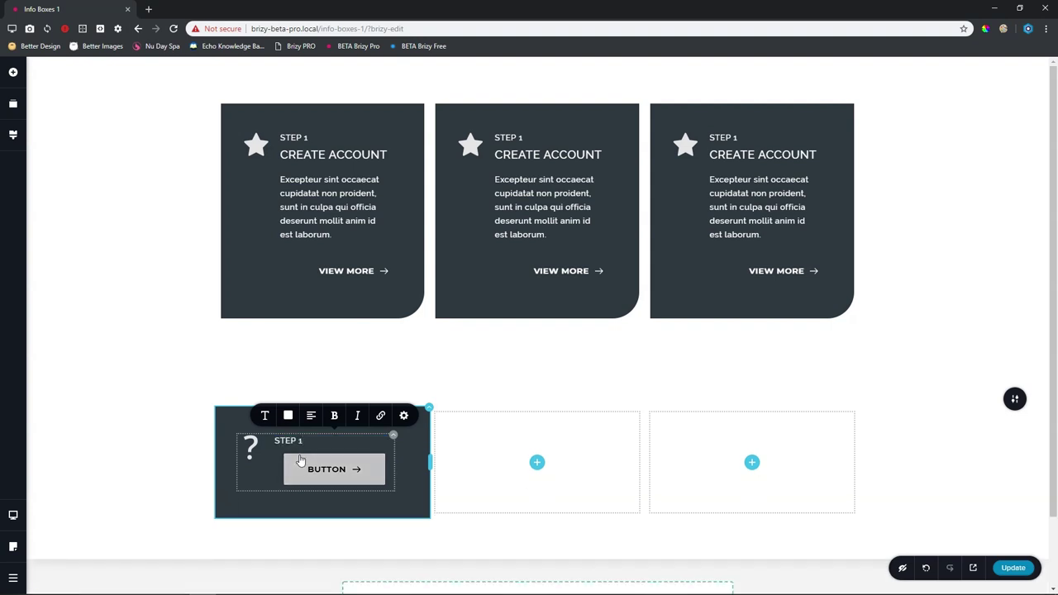
type(" 1")
key("Return")
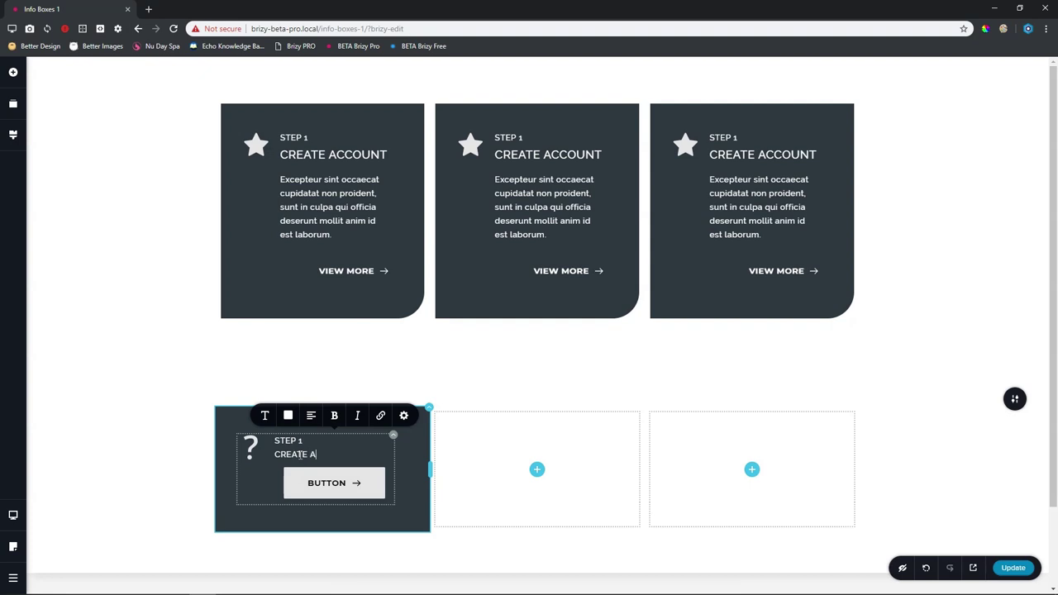
type("CREATE ACCOUNT")
key("Return")
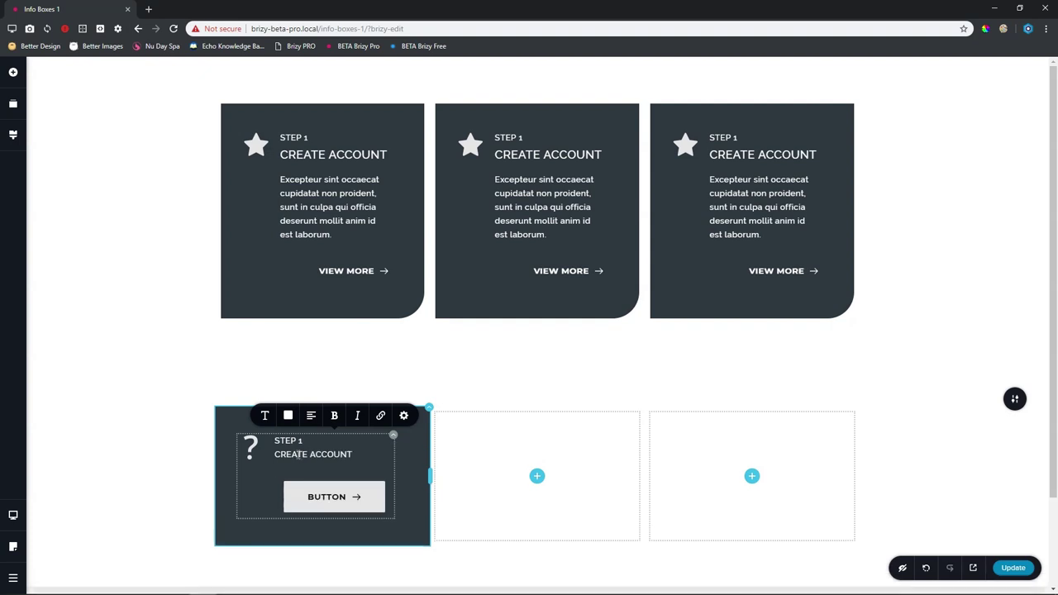
left_click(149, 9)
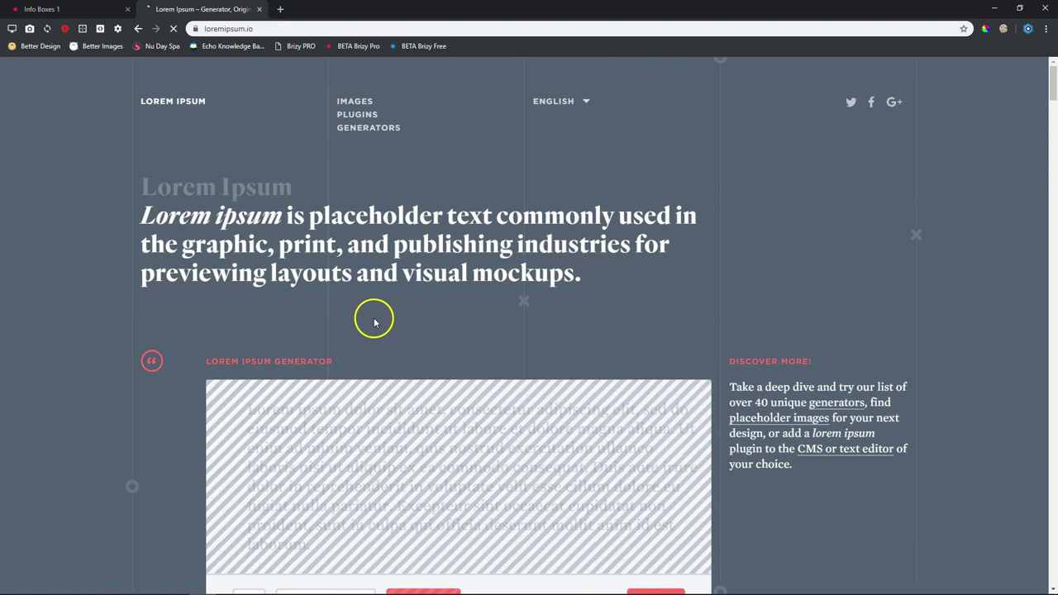
Copy the loremipsum.io text from 'Duis' to 'laborum.' and return to the Info Boxes 1 tab.
scroll(372, 281, "down", 4)
scroll(373, 318, "up", 2)
left_click_drag(382, 285, 314, 324)
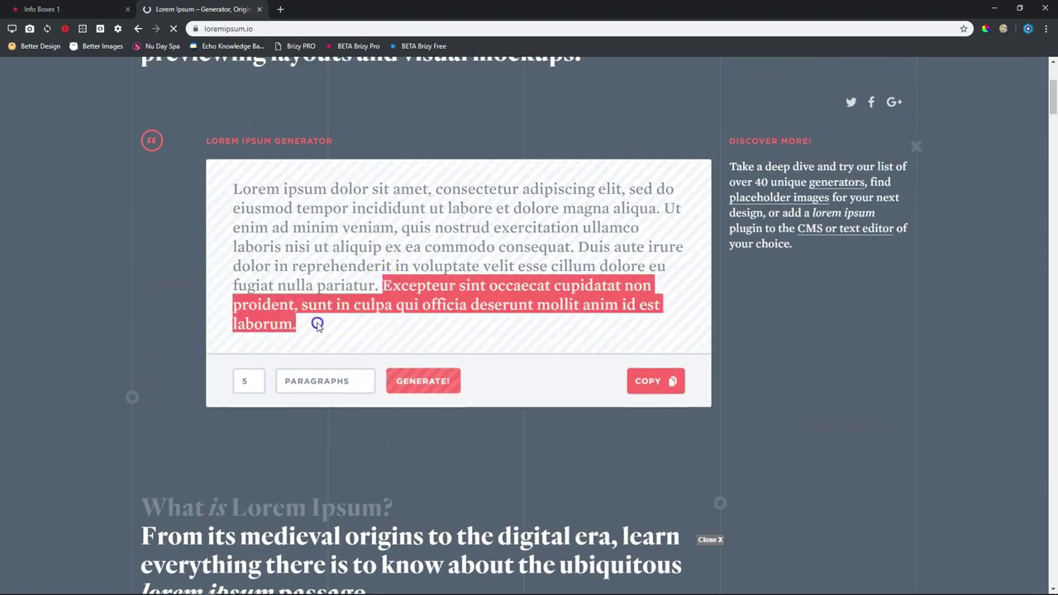
left_click_drag(582, 248, 300, 328)
right_click(354, 294)
left_click(364, 300)
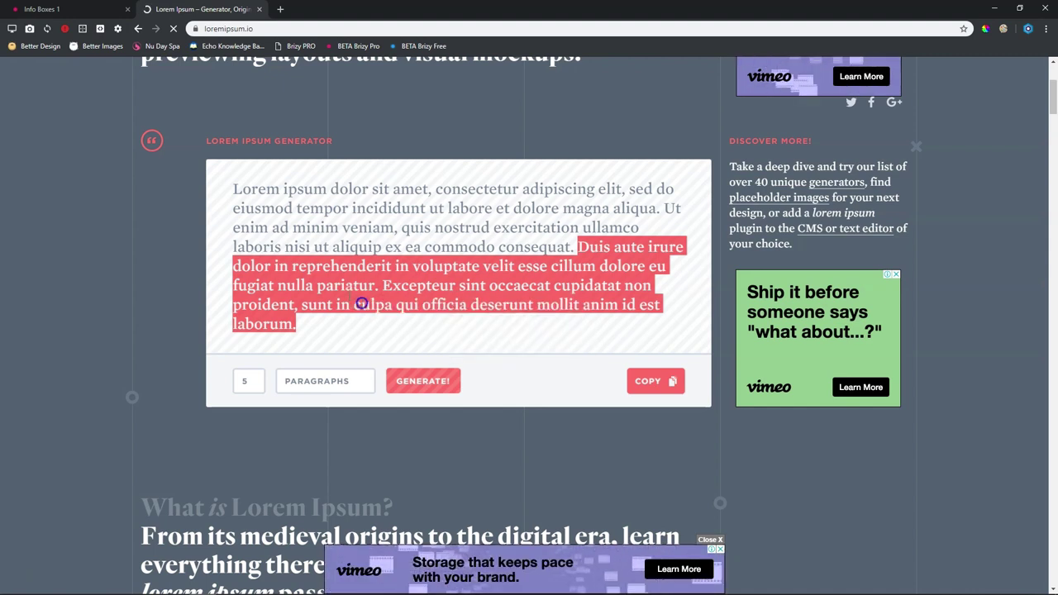
key("ctrl+Tab")
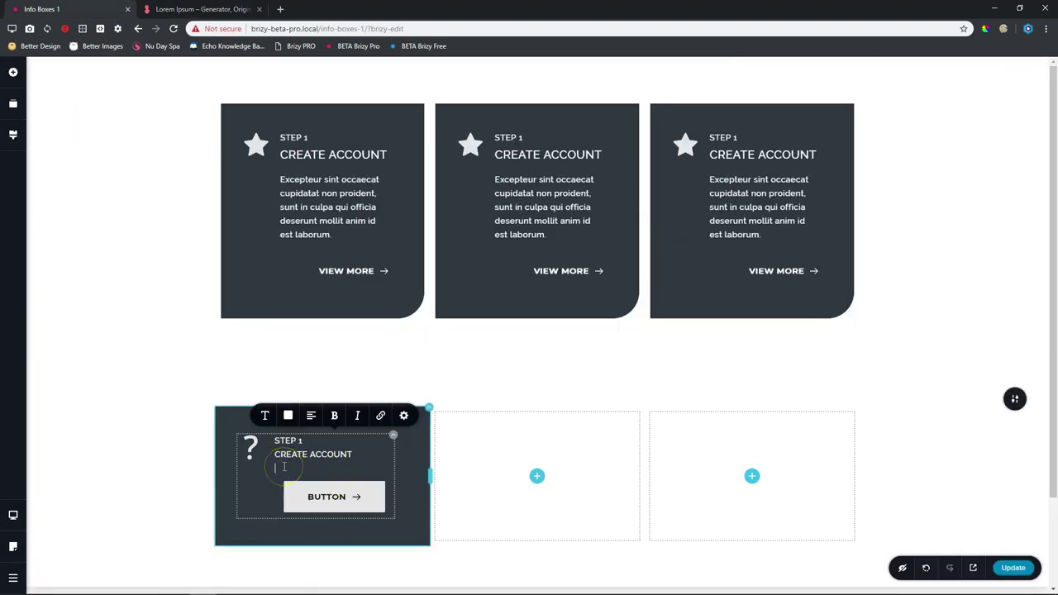
Paste the placeholder text under CREATE ACCOUNT and delete the second sentence starting 'Excepteur'.
key("ctrl+v")
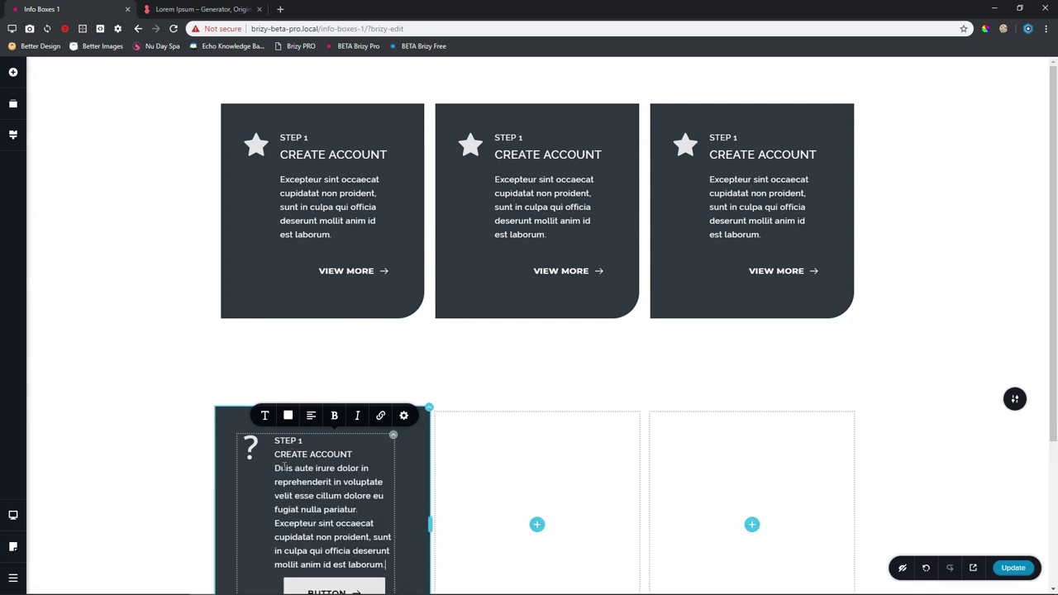
scroll(284, 467, "down", 1)
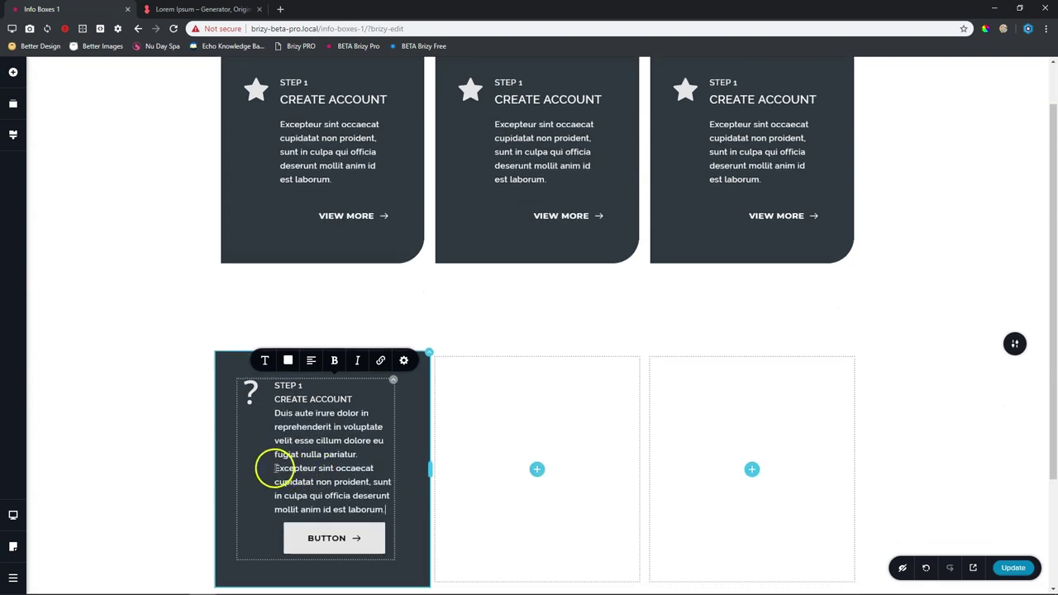
left_click_drag(275, 468, 383, 509)
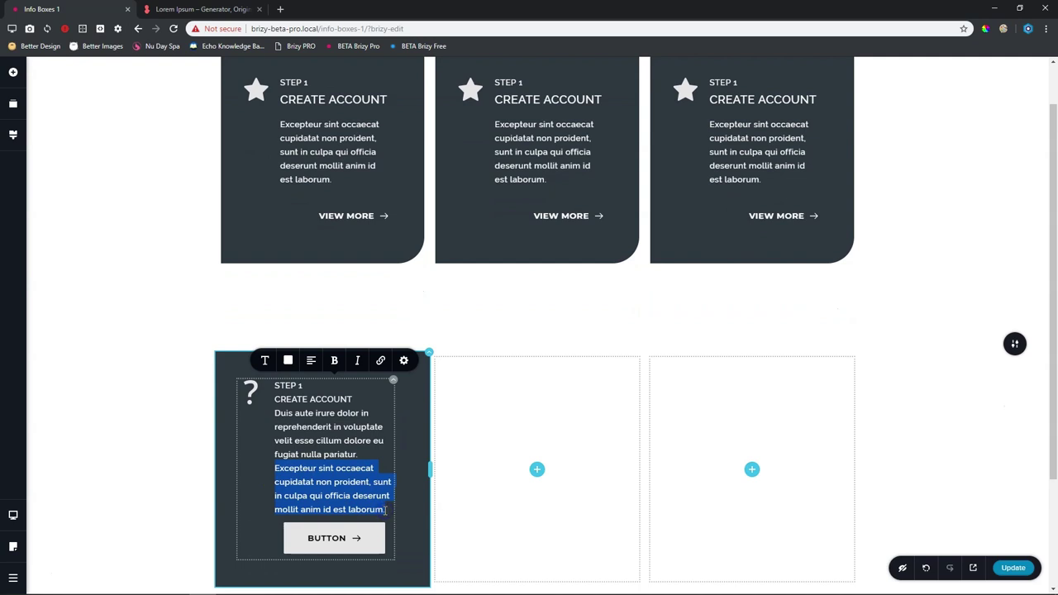
key("BackSpace")
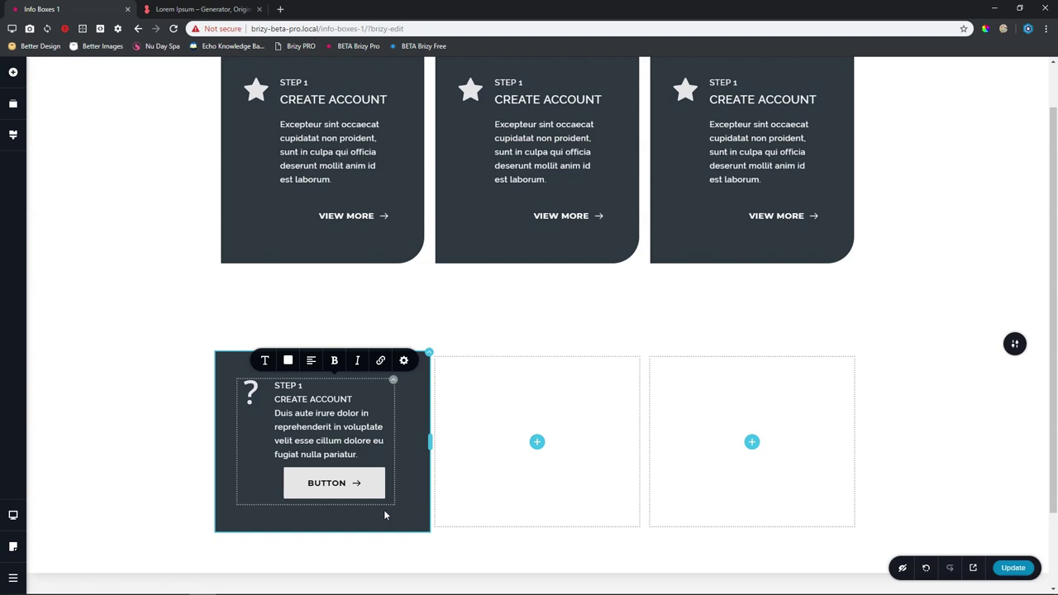
Raise the bottom heading's font size to 18 and set its weight to Bold.
left_click(322, 430)
left_click(309, 386)
left_click(265, 361)
left_click(312, 284)
left_click(312, 283)
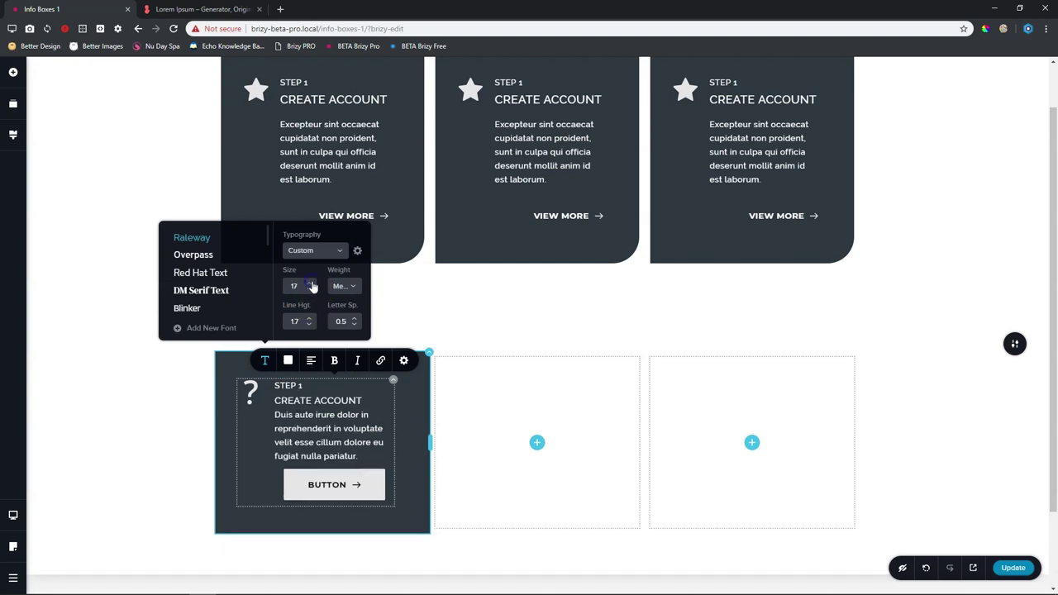
left_click(312, 283)
left_click(312, 283)
left_click(344, 287)
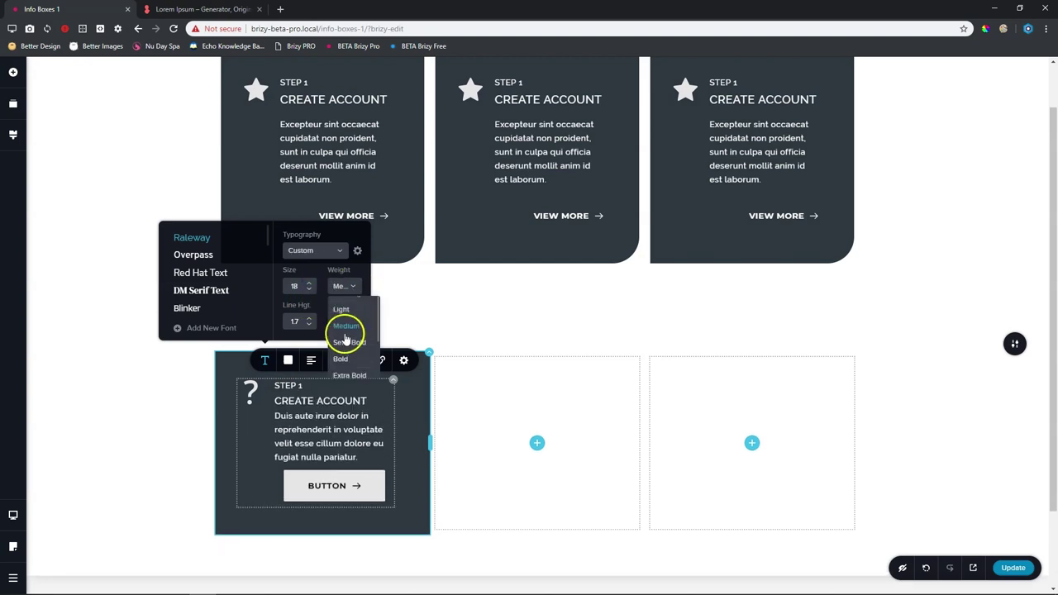
left_click(340, 374)
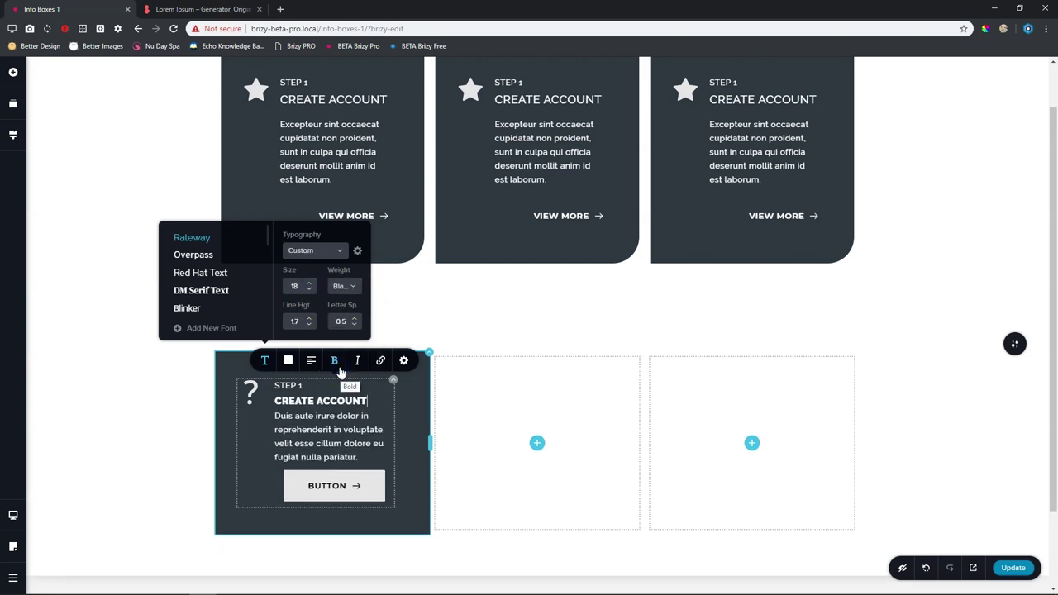
left_click(347, 287)
left_click(347, 342)
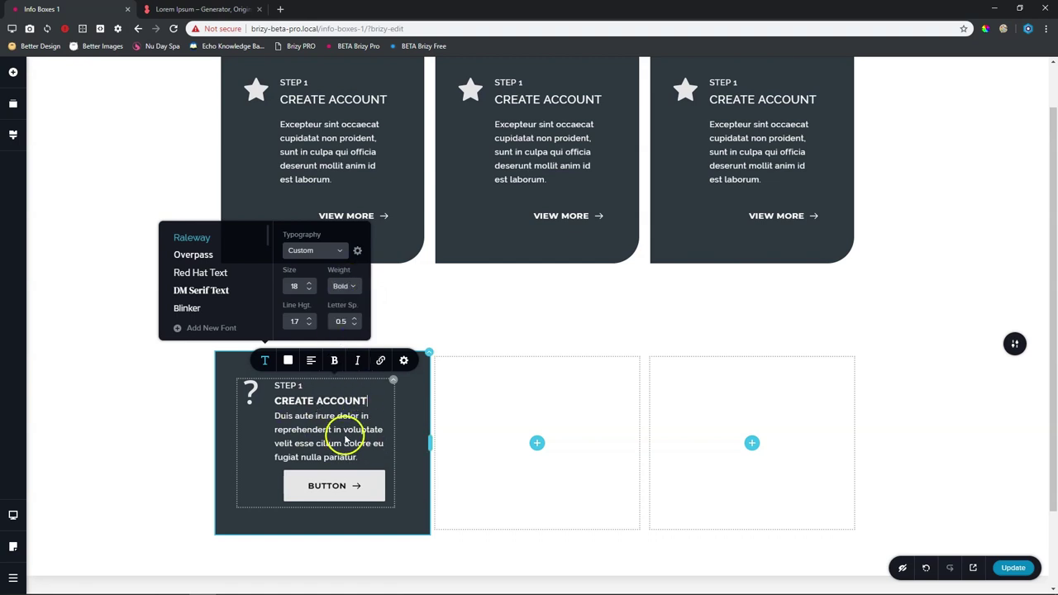
Inspect the top-left card heading's typography size and weight for comparison.
left_click(319, 99)
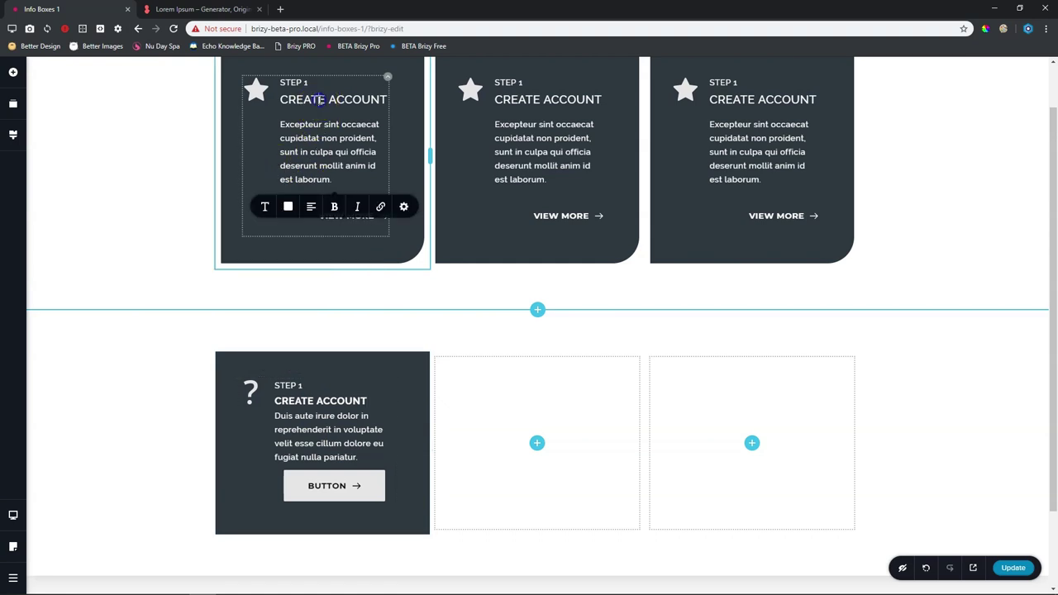
left_click(264, 206)
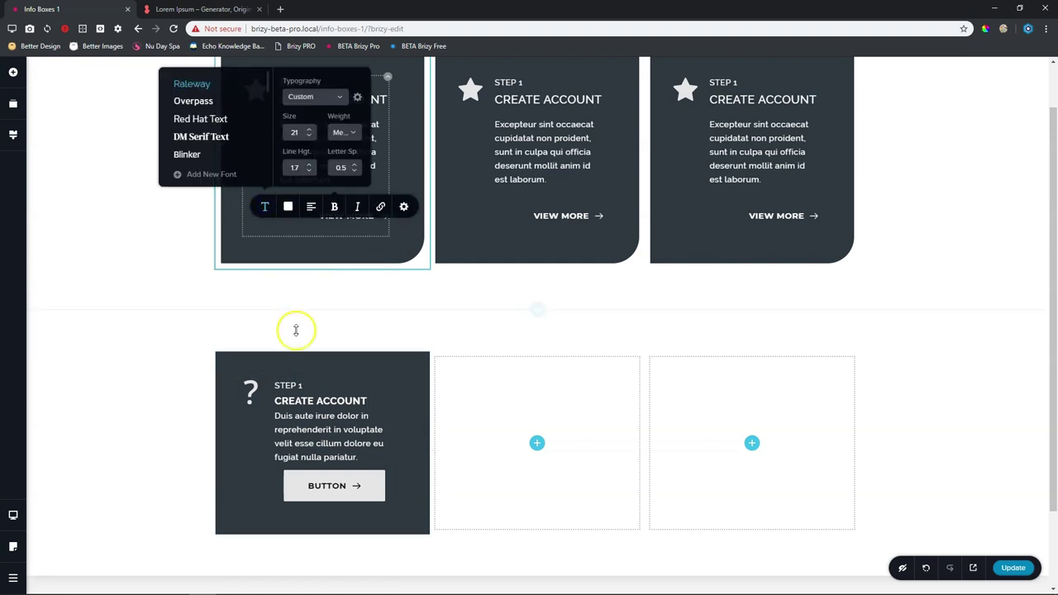
left_click(311, 405)
left_click(321, 100)
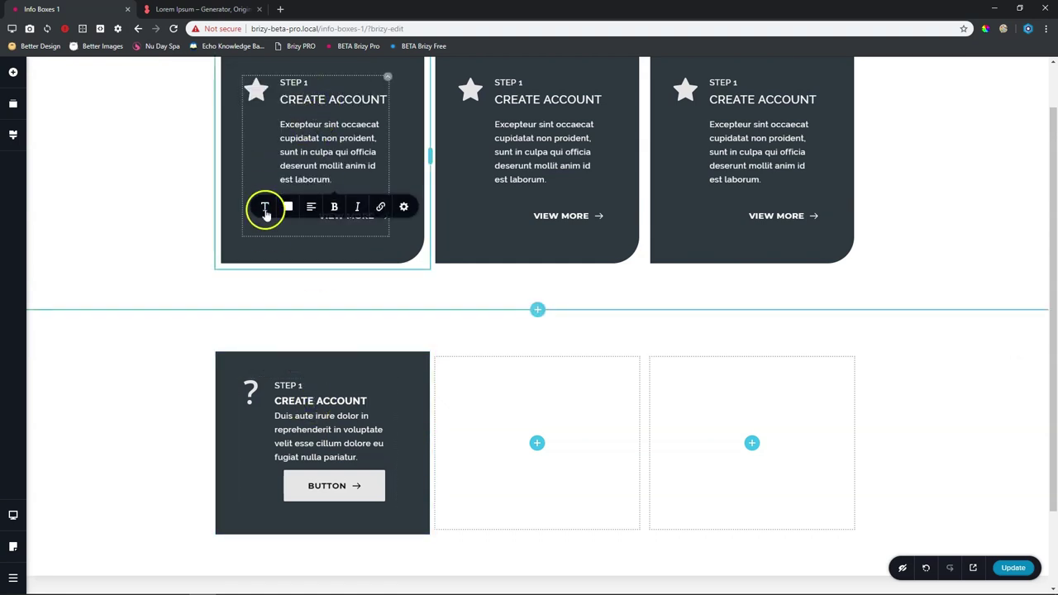
left_click(265, 207)
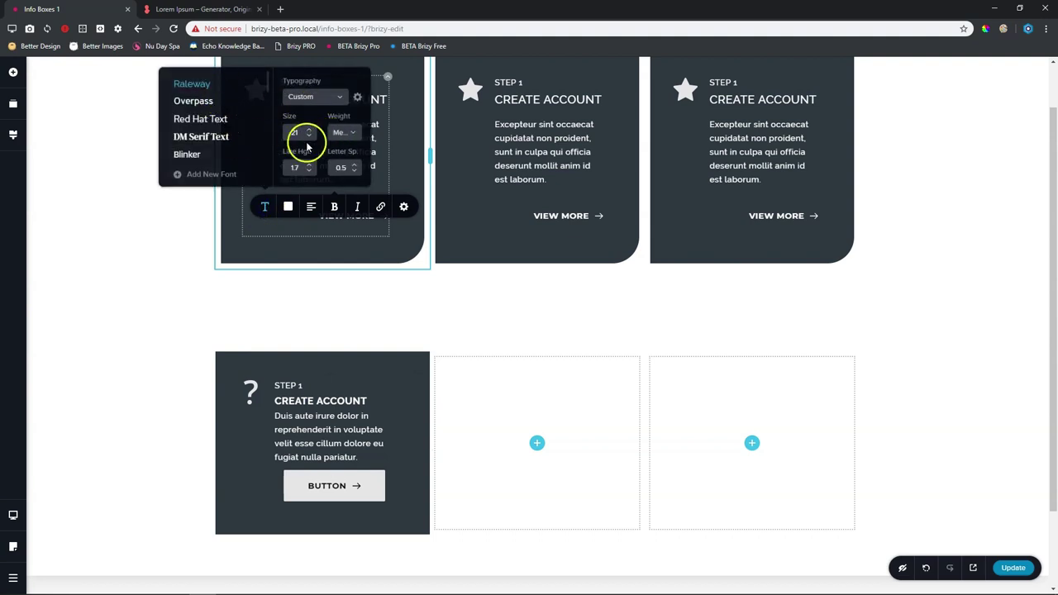
Set the bottom CREATE ACCOUNT heading to size 21 and Medium weight.
left_click(319, 403)
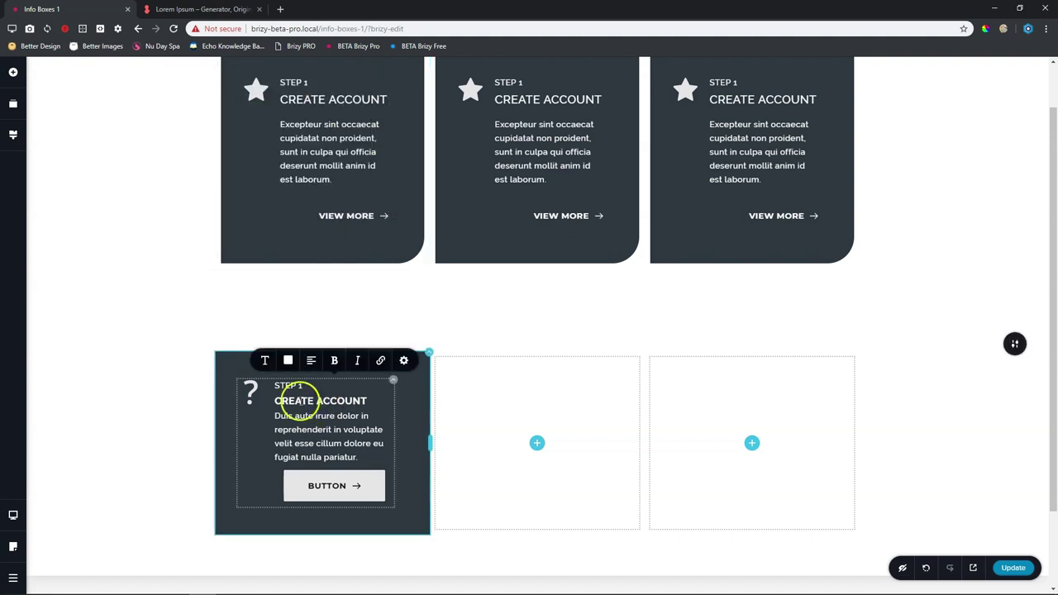
left_click(264, 361)
left_click(309, 284)
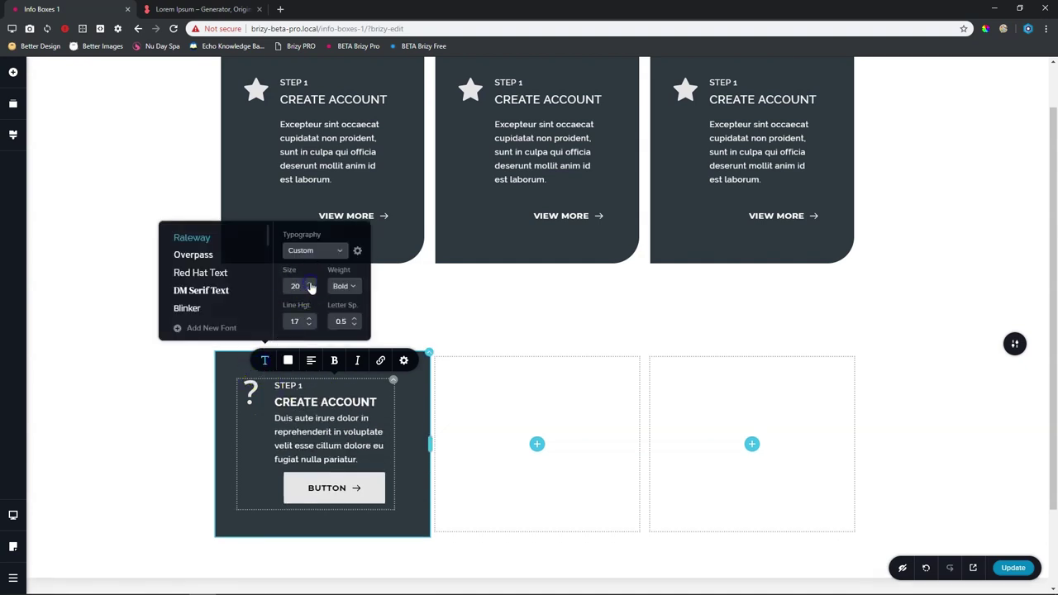
left_click(309, 284)
left_click(309, 283)
left_click(341, 290)
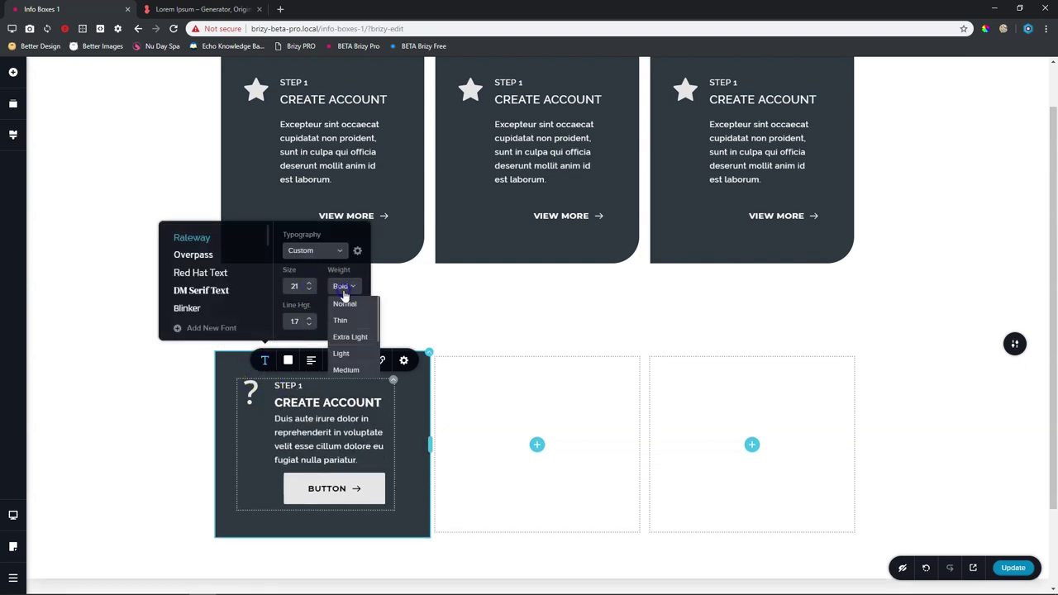
left_click(346, 377)
left_click(338, 416)
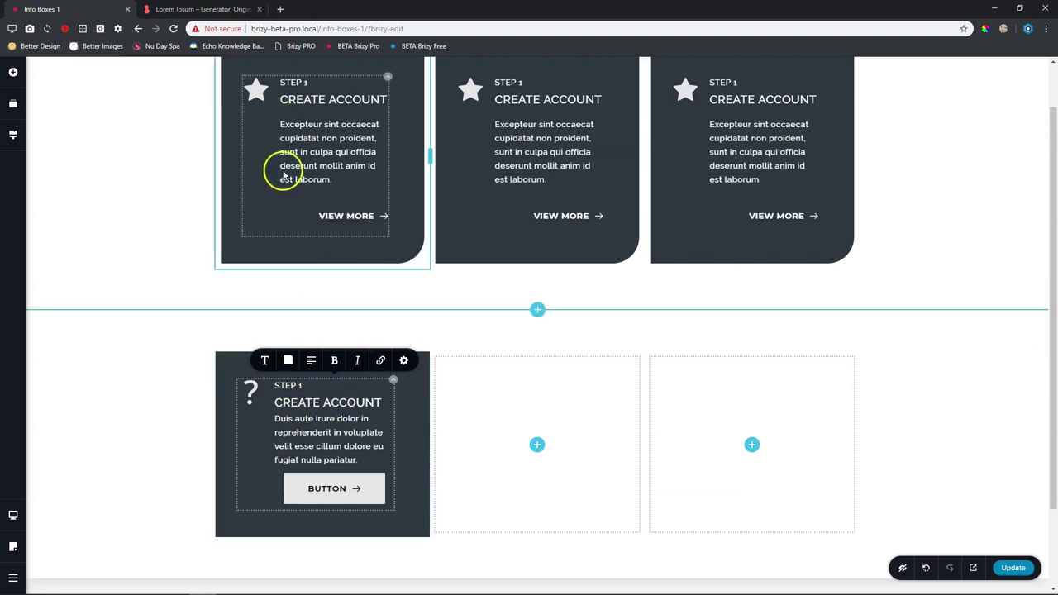
left_click(314, 387)
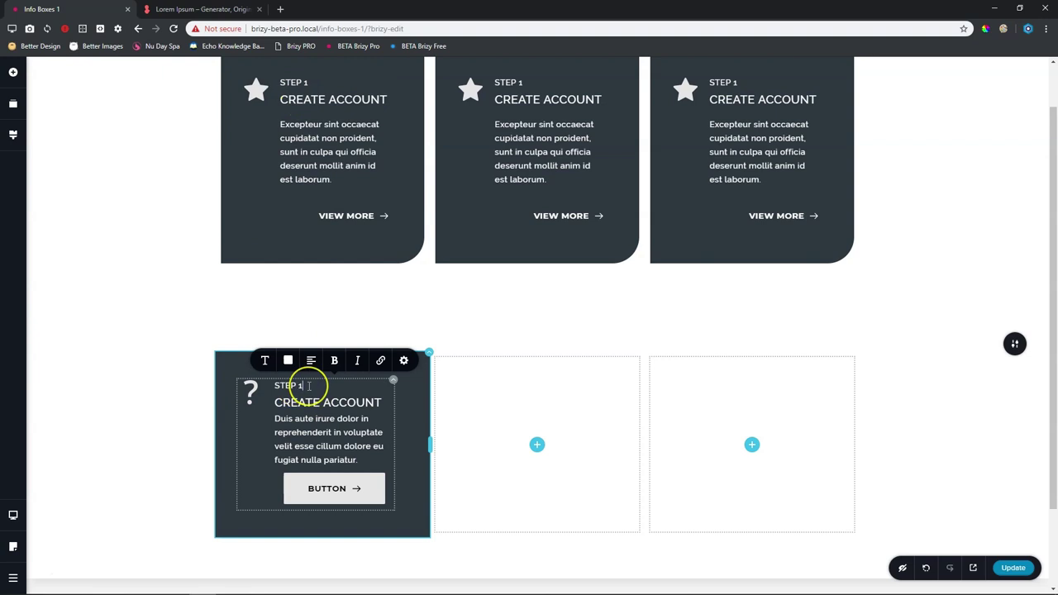
Lower the STEP 1 / CREATE ACCOUNT heading's line height to 1.0.
left_click(267, 359)
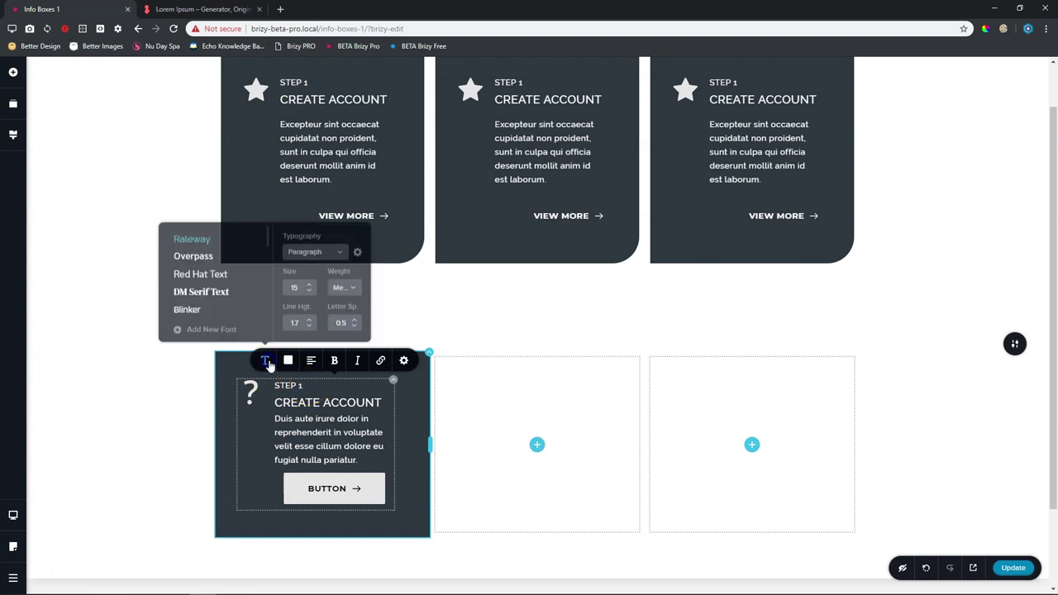
left_click(301, 320)
left_click(309, 324)
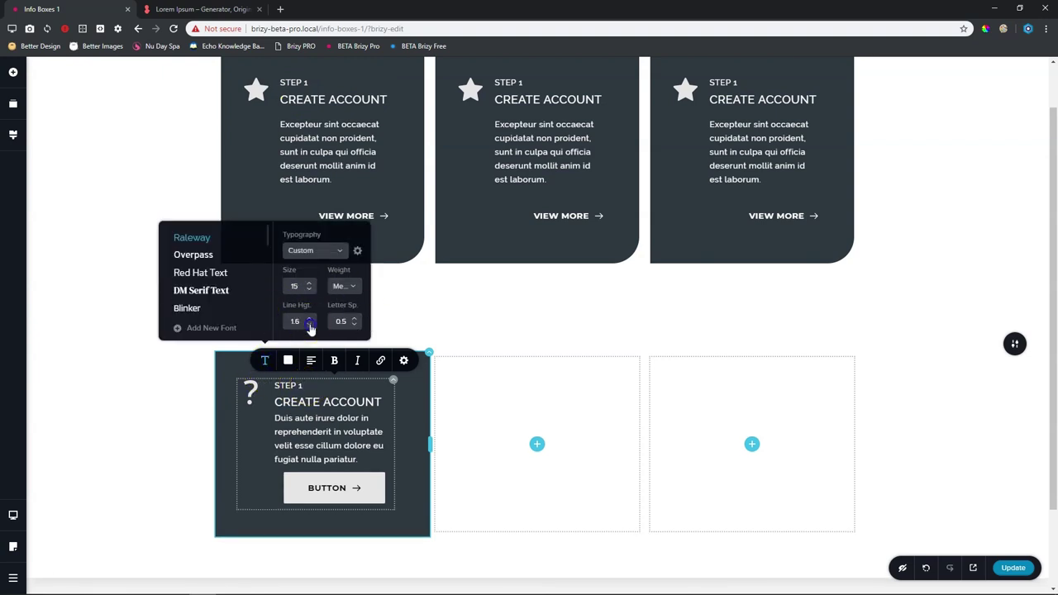
left_click(309, 324)
left_click(309, 324)
left_click(309, 324)
left_click(310, 326)
left_click(310, 327)
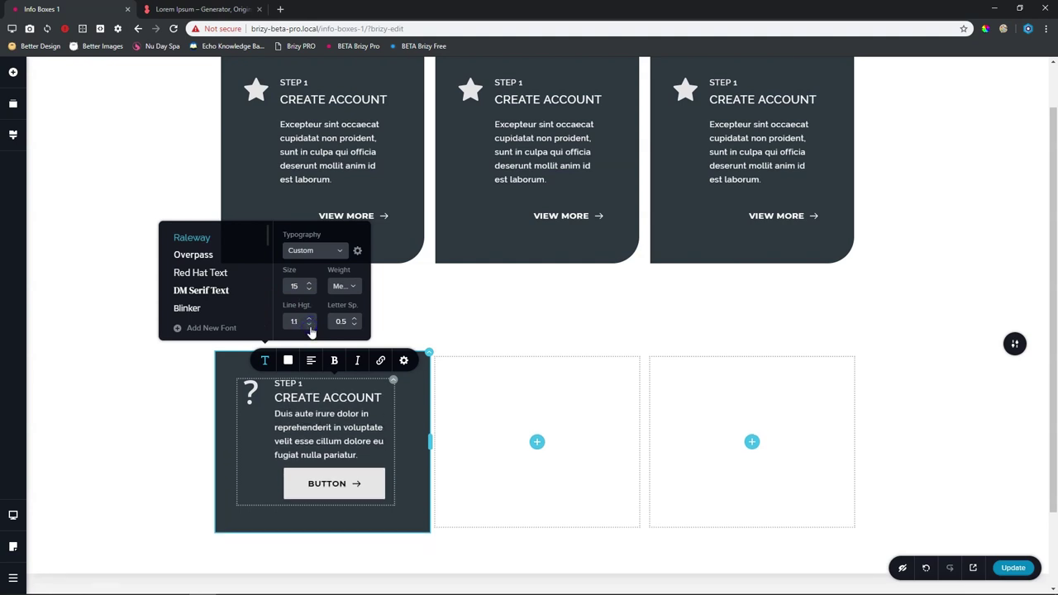
left_click(310, 325)
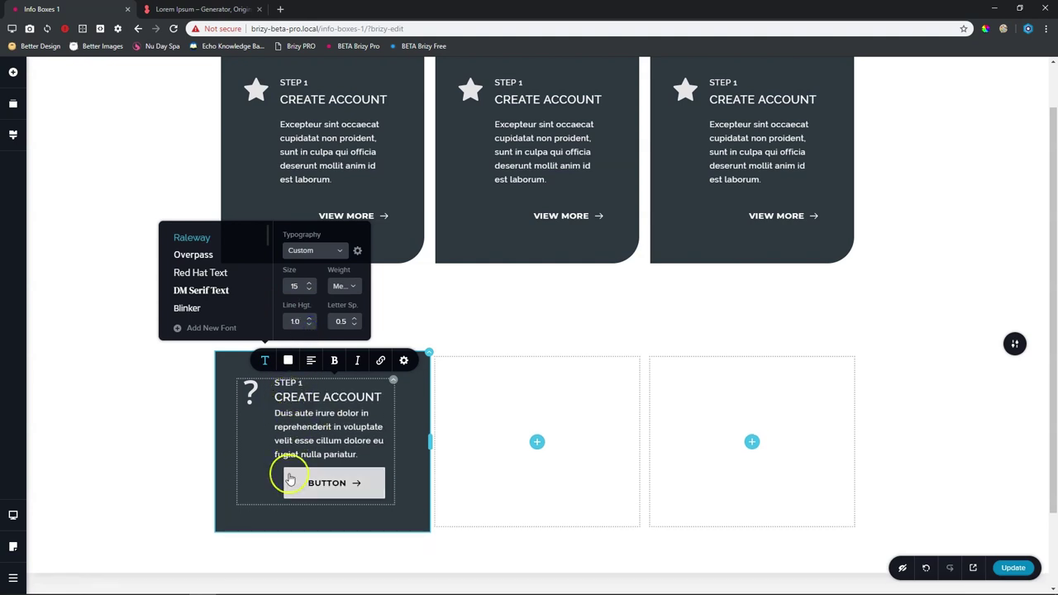
Give the description Normal weight at size 15 and a 15px gap above it.
left_click(319, 425)
left_click(264, 361)
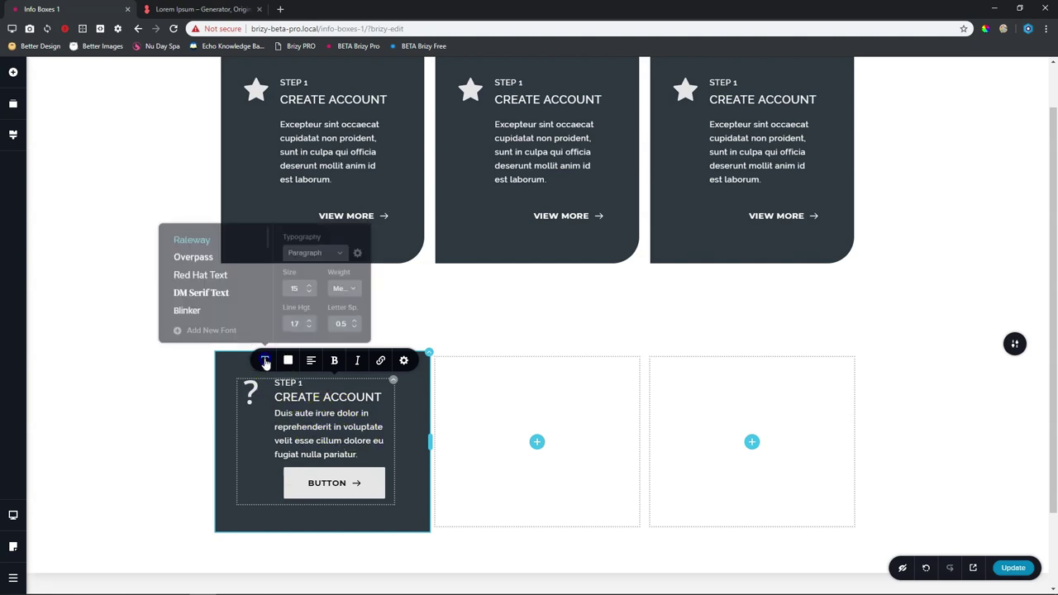
left_click(356, 287)
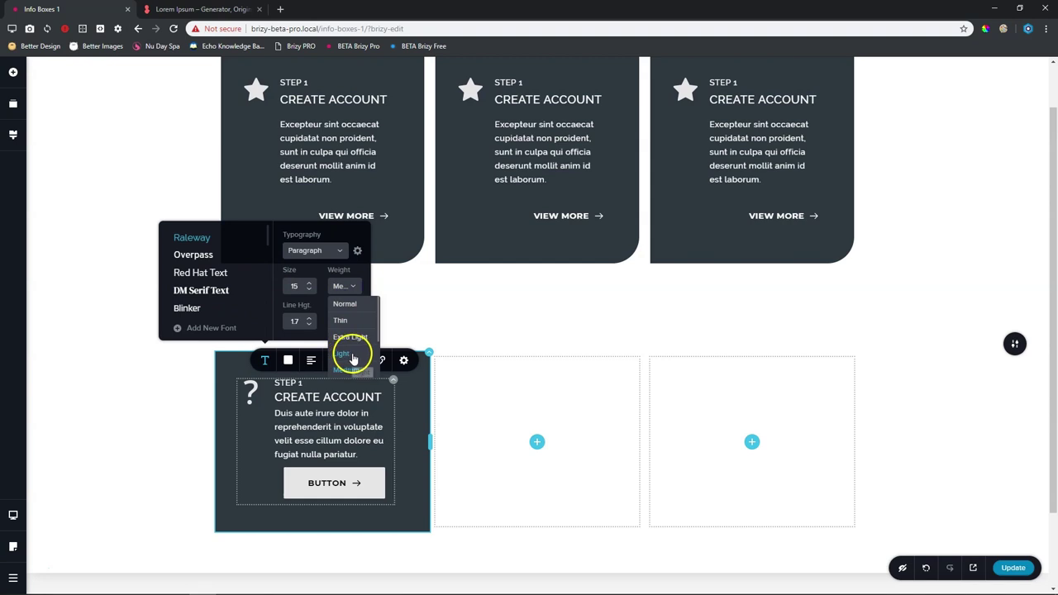
left_click(352, 306)
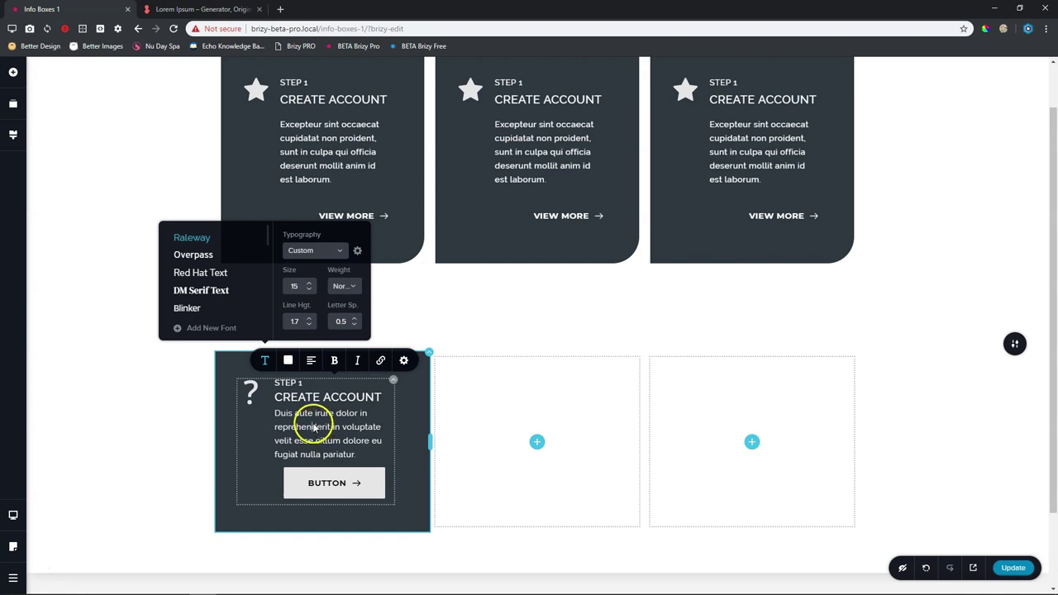
left_click(310, 283)
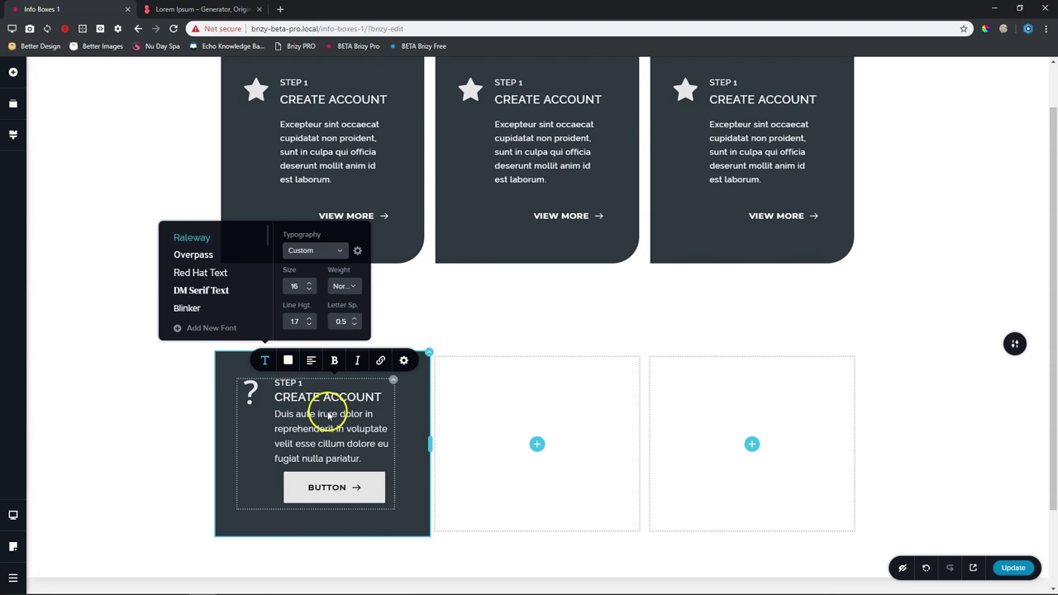
left_click(308, 289)
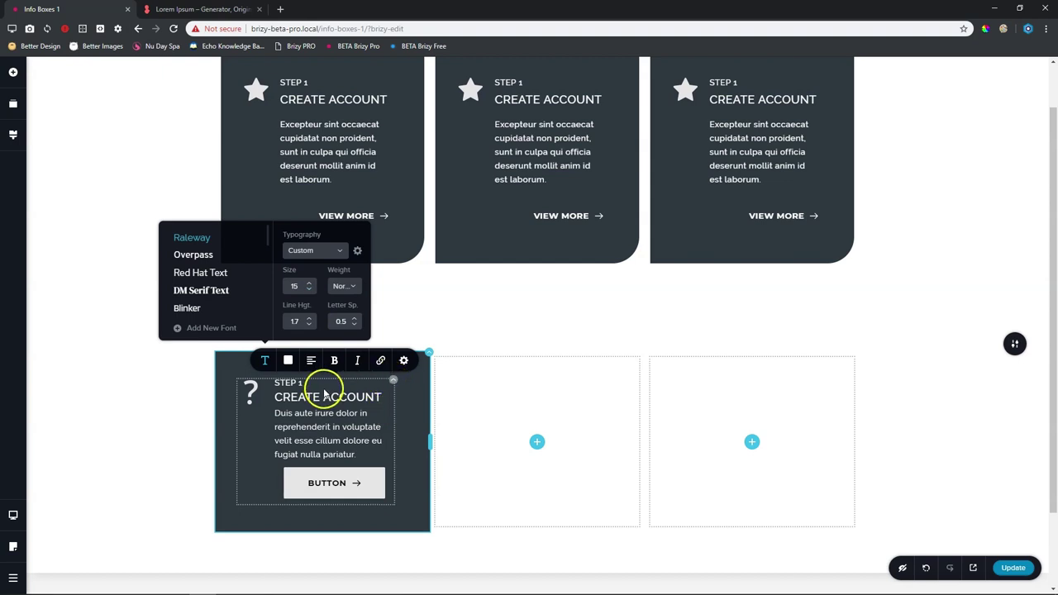
left_click(404, 361)
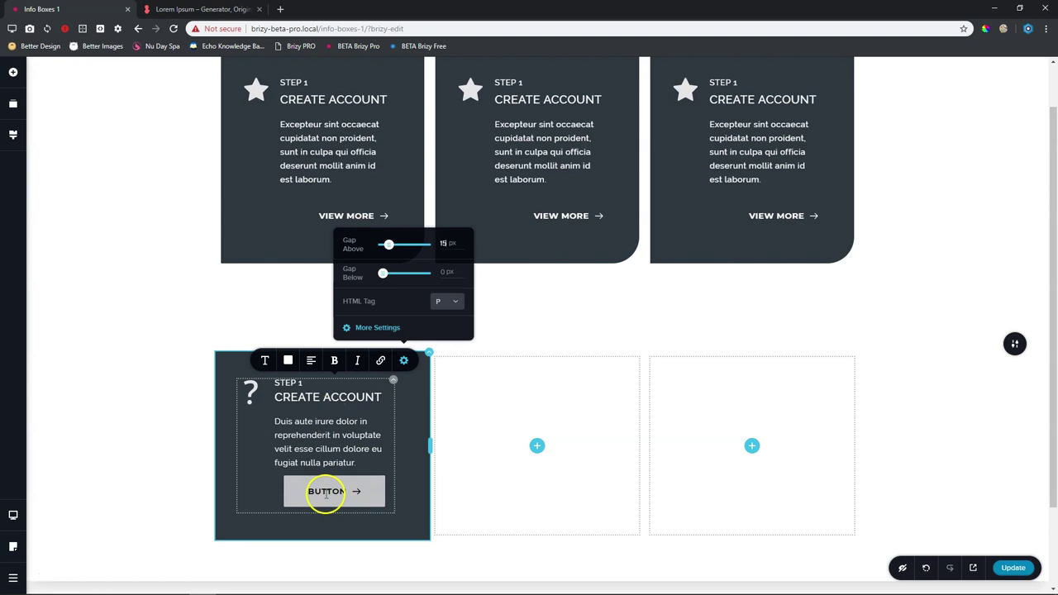
Relabel the card's button 'View more', remove its fill and align it right.
double_click(325, 493)
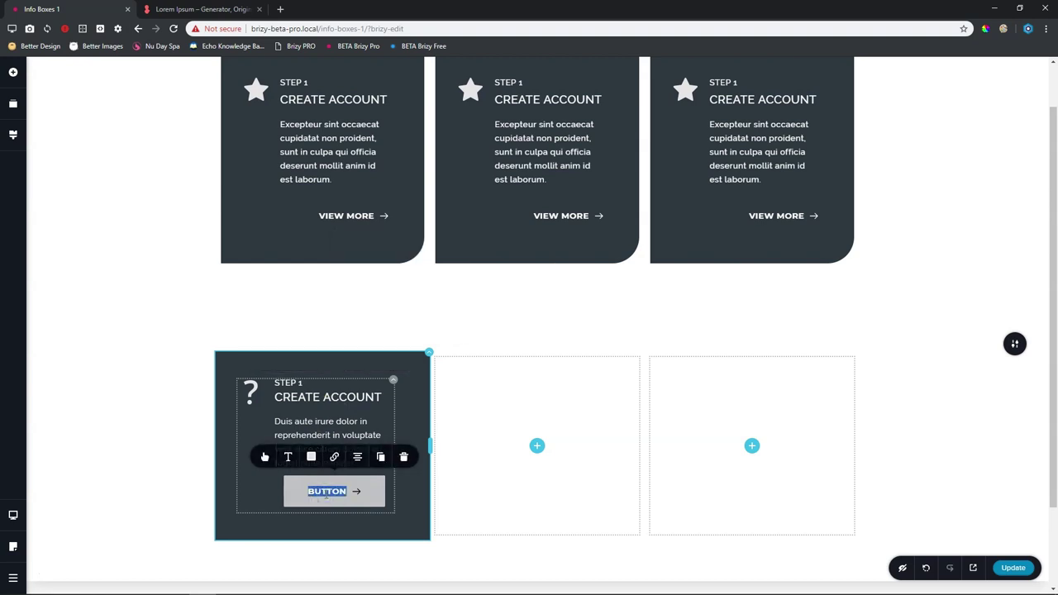
type("V")
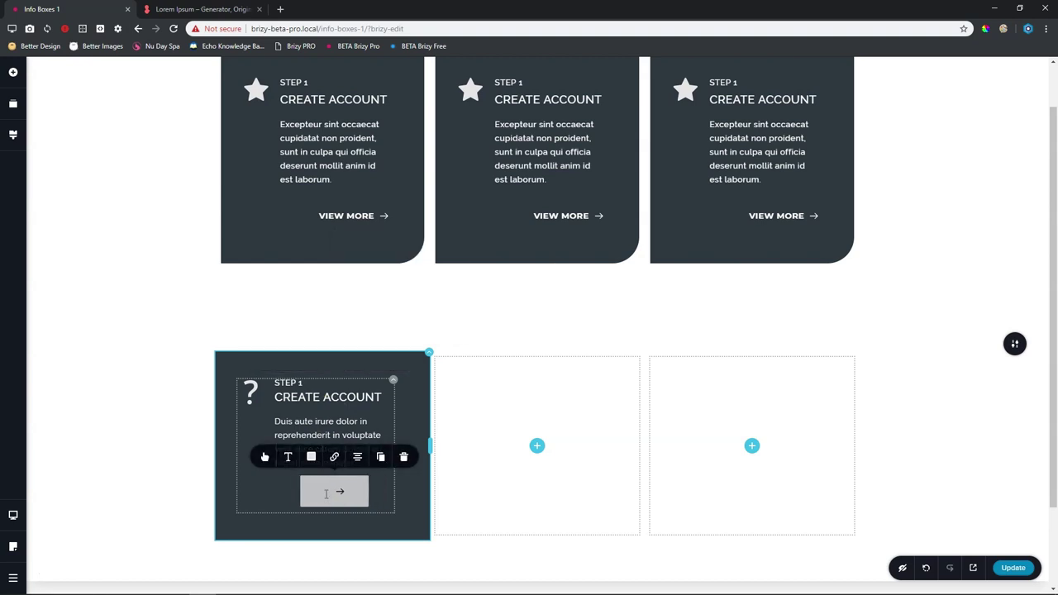
type("iew more")
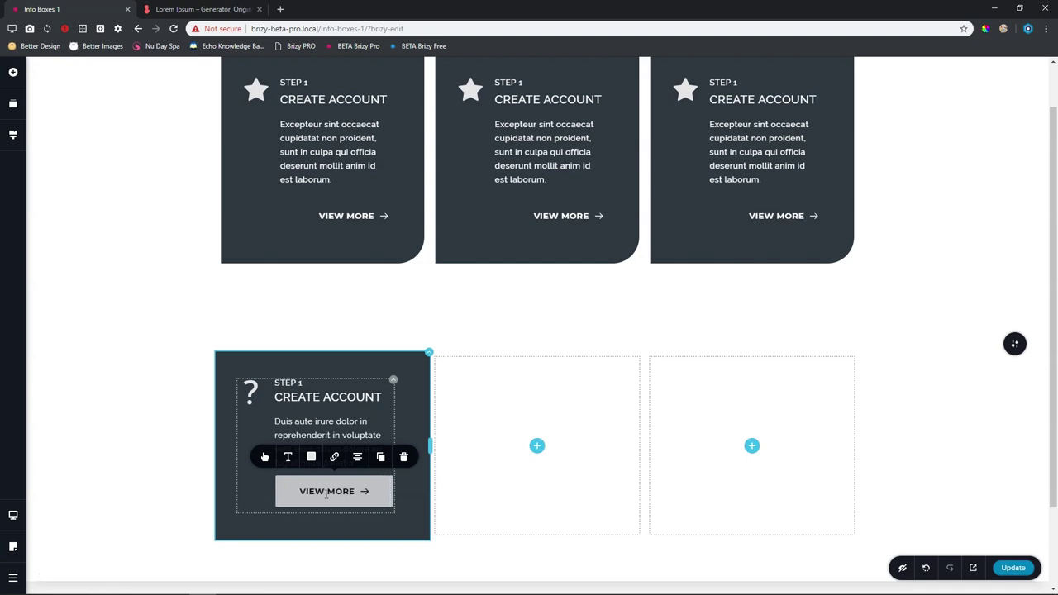
left_click(264, 456)
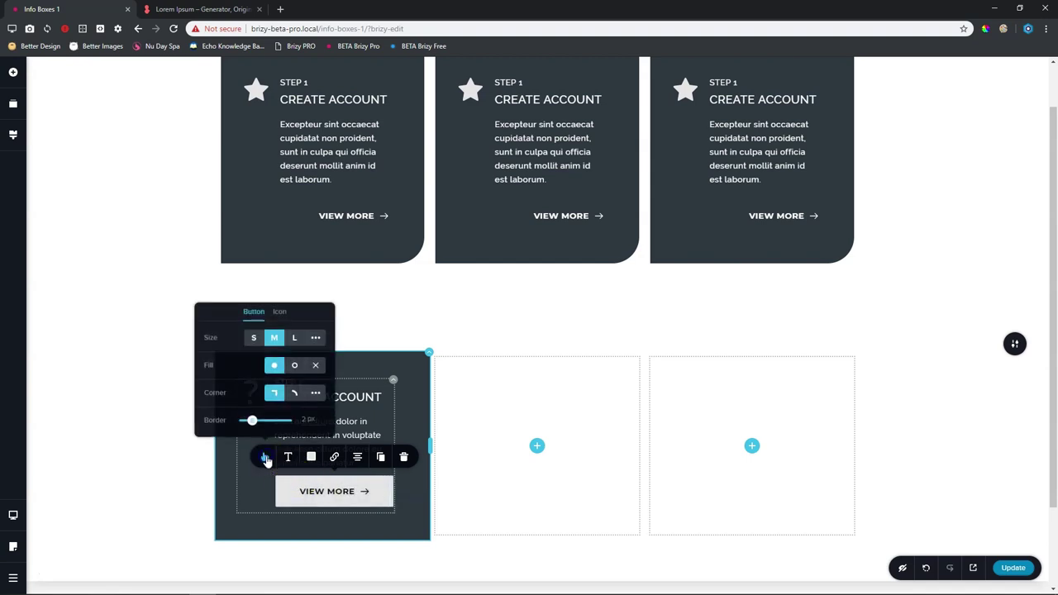
left_click(315, 367)
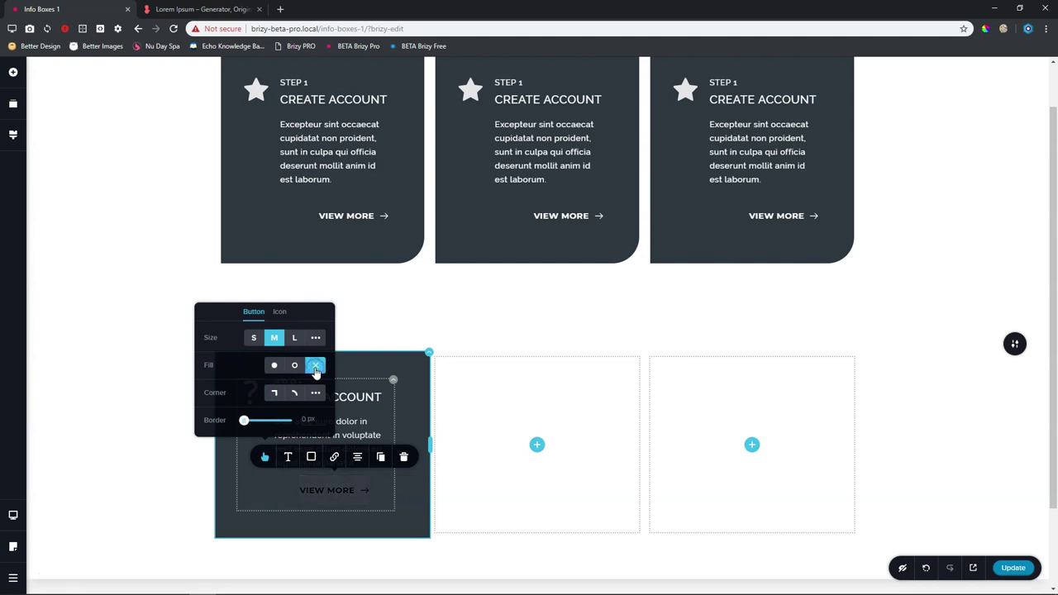
left_click(357, 458)
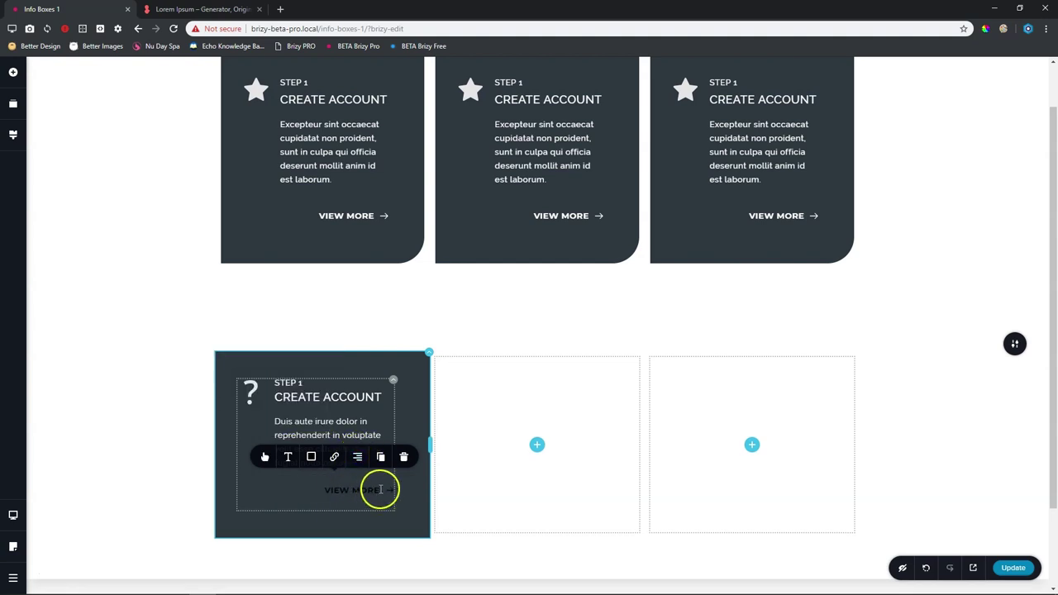
Set the View more button's text colour to white #FFFFFF.
left_click(311, 457)
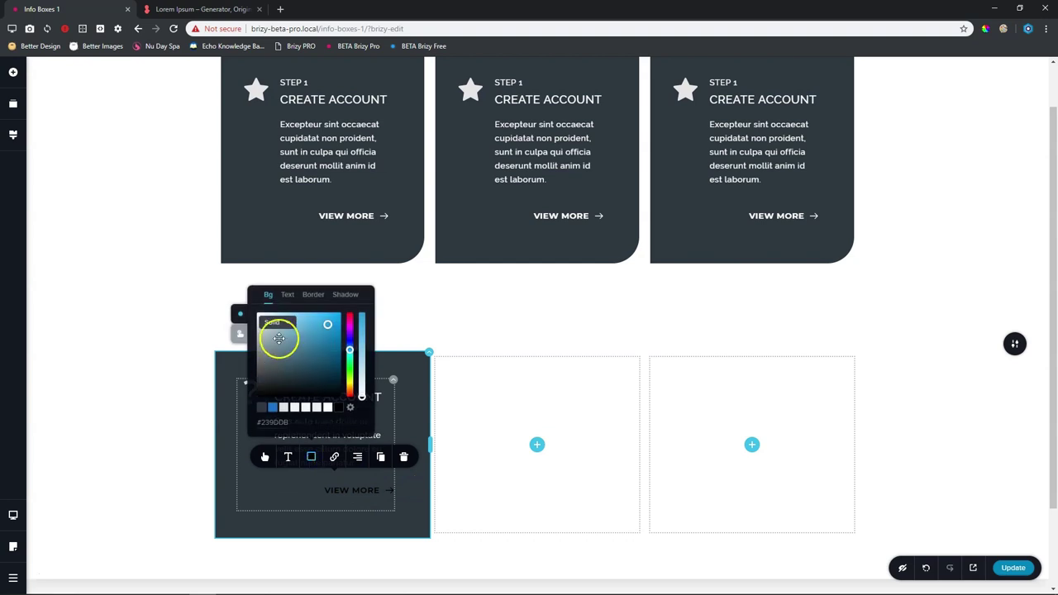
left_click(287, 294)
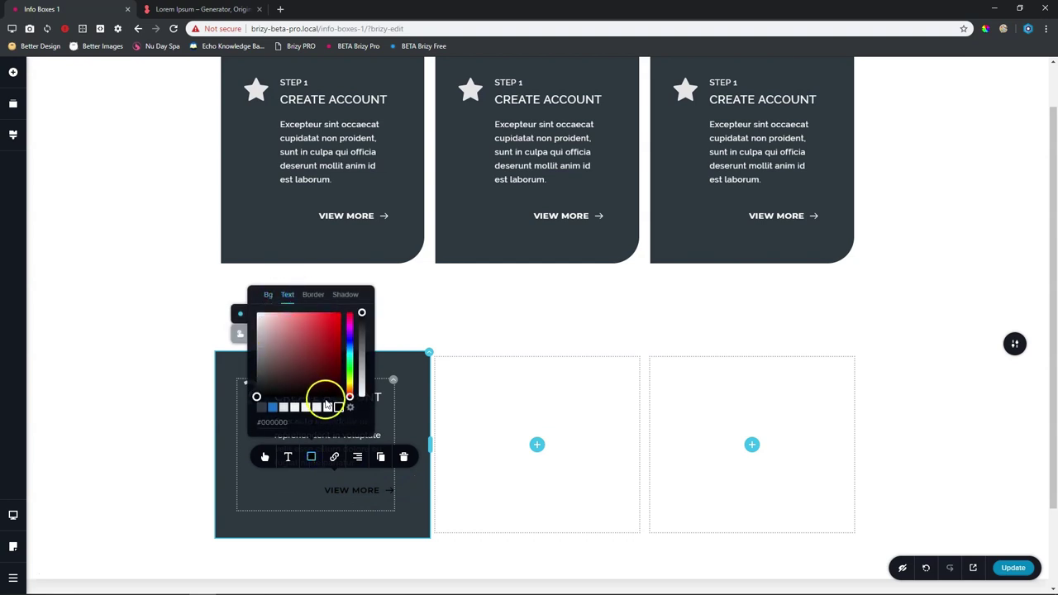
left_click(329, 408)
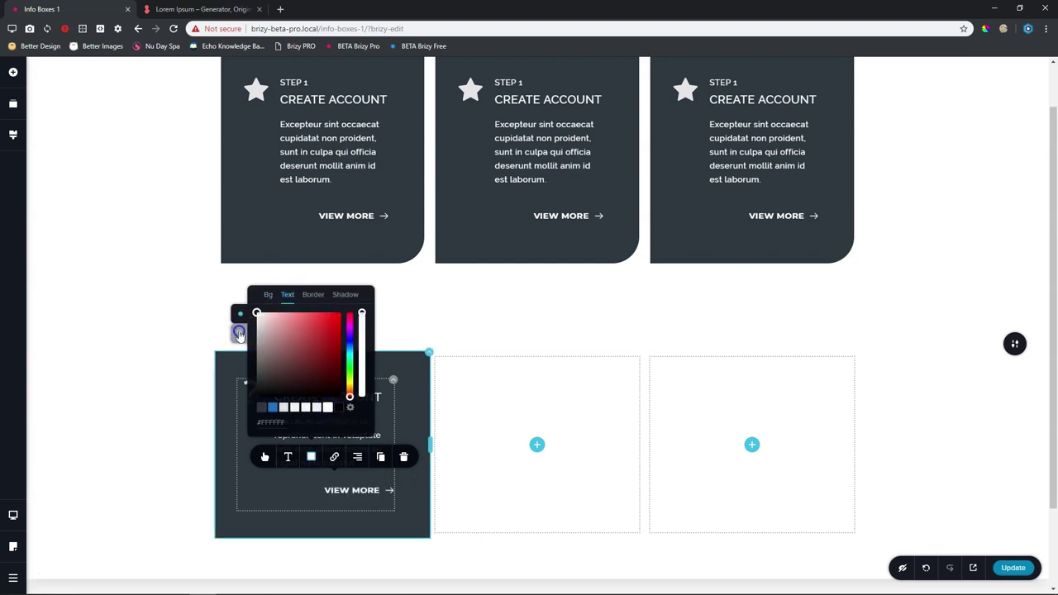
left_click(240, 333)
left_click(329, 406)
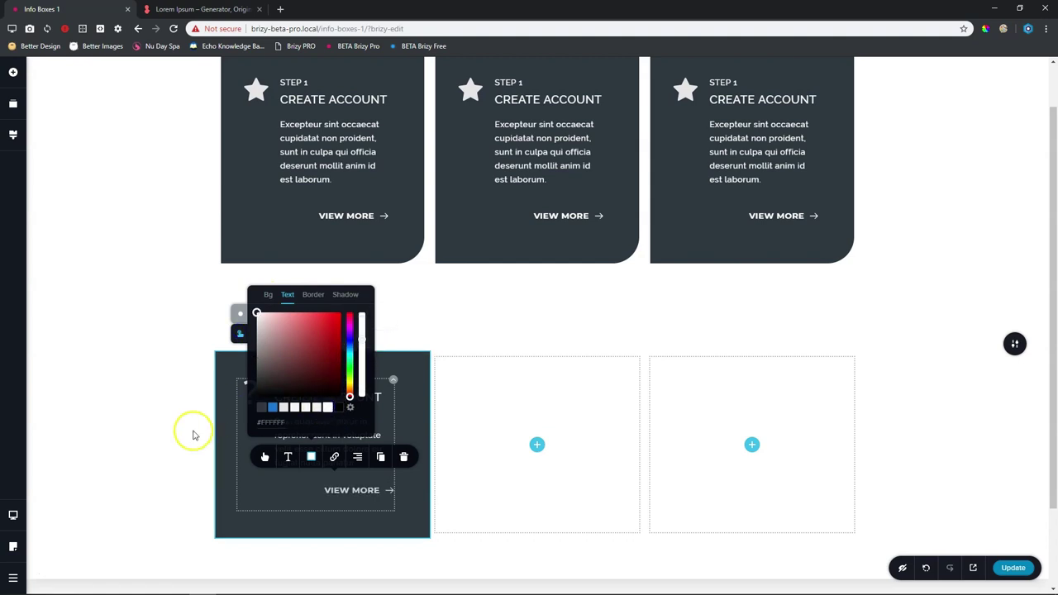
left_click(158, 439)
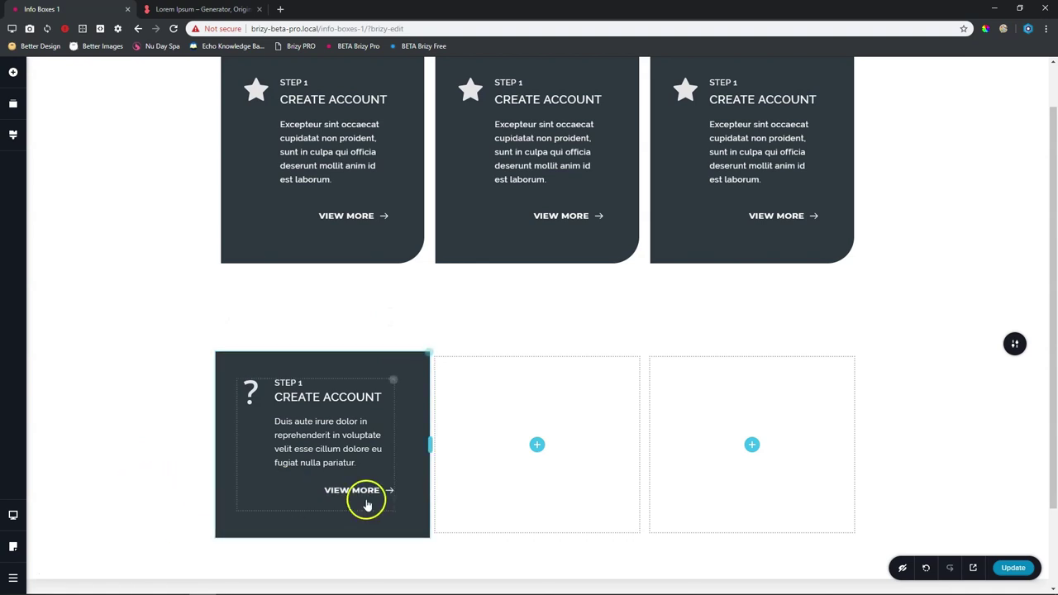
Round the Step 1 column's bottom-right corner to 40 px using individual corner settings.
scroll(177, 409, "down", 2)
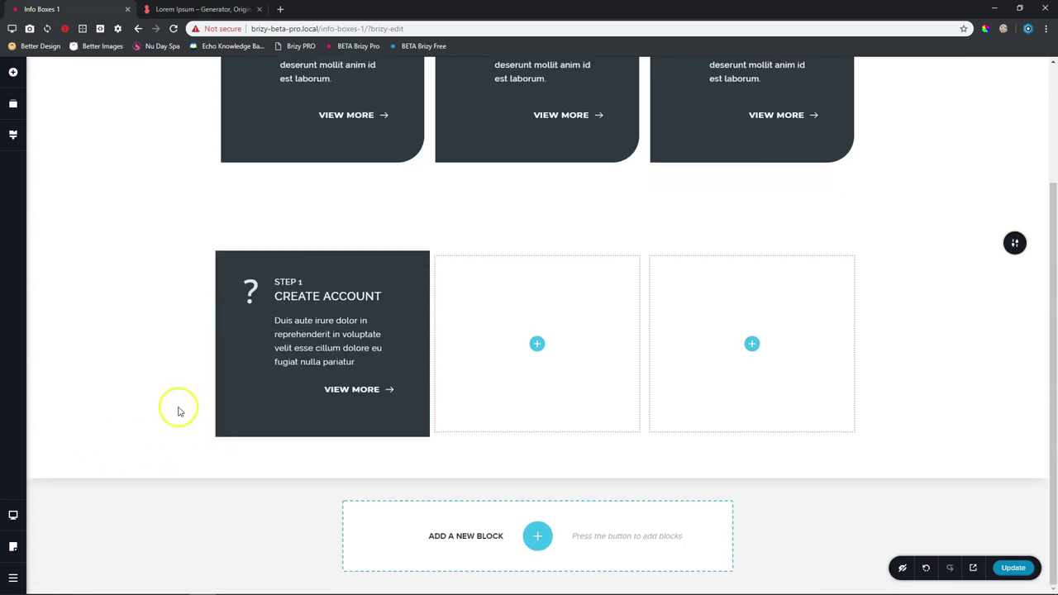
scroll(178, 411, "up", 3)
scroll(177, 401, "down", 3)
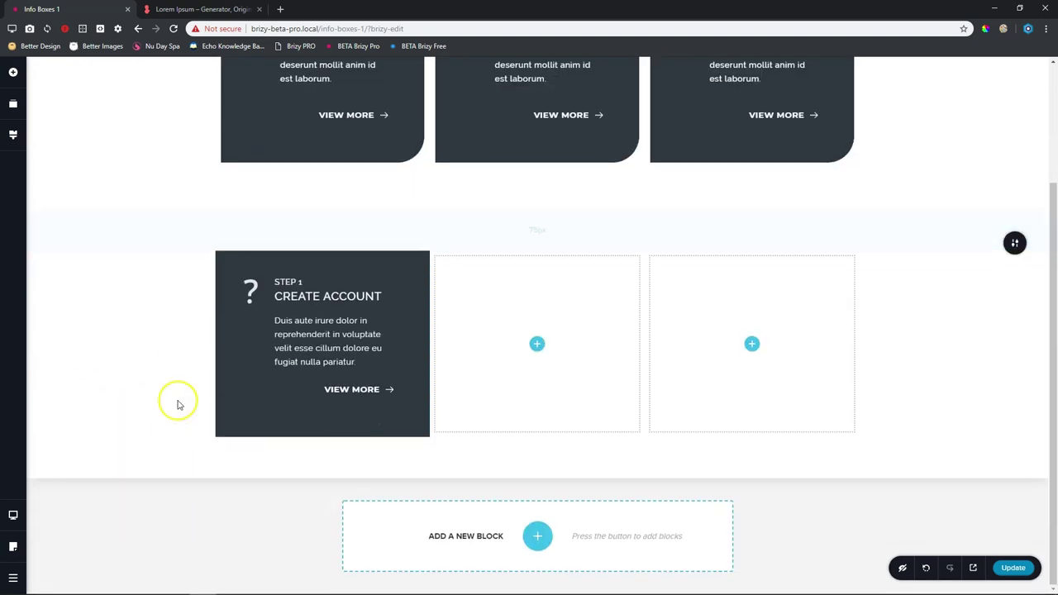
scroll(176, 400, "up", 3)
scroll(177, 400, "down", 3)
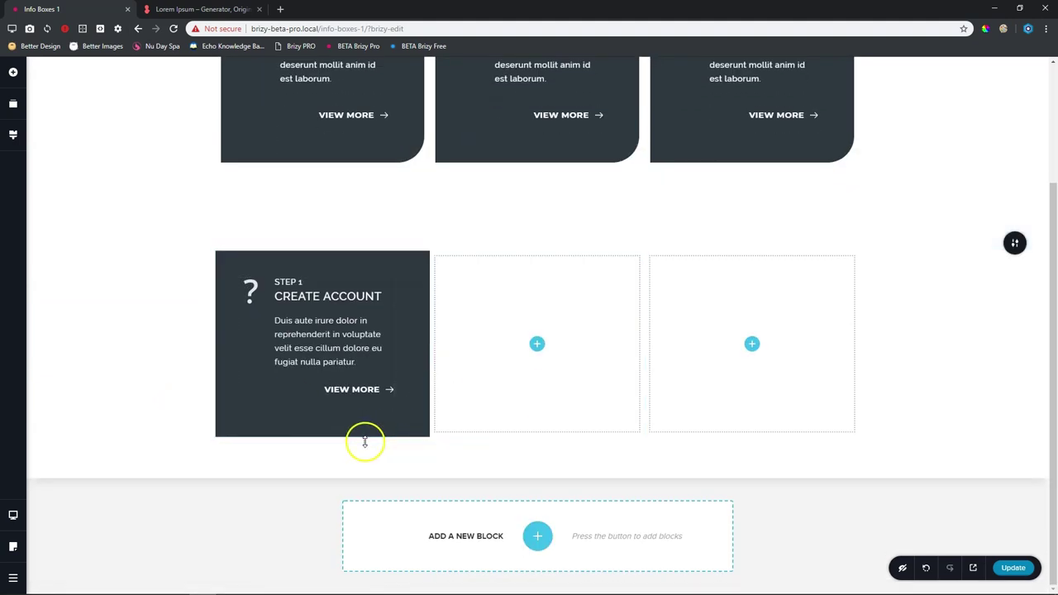
scroll(365, 442, "up", 3)
scroll(414, 420, "down", 2)
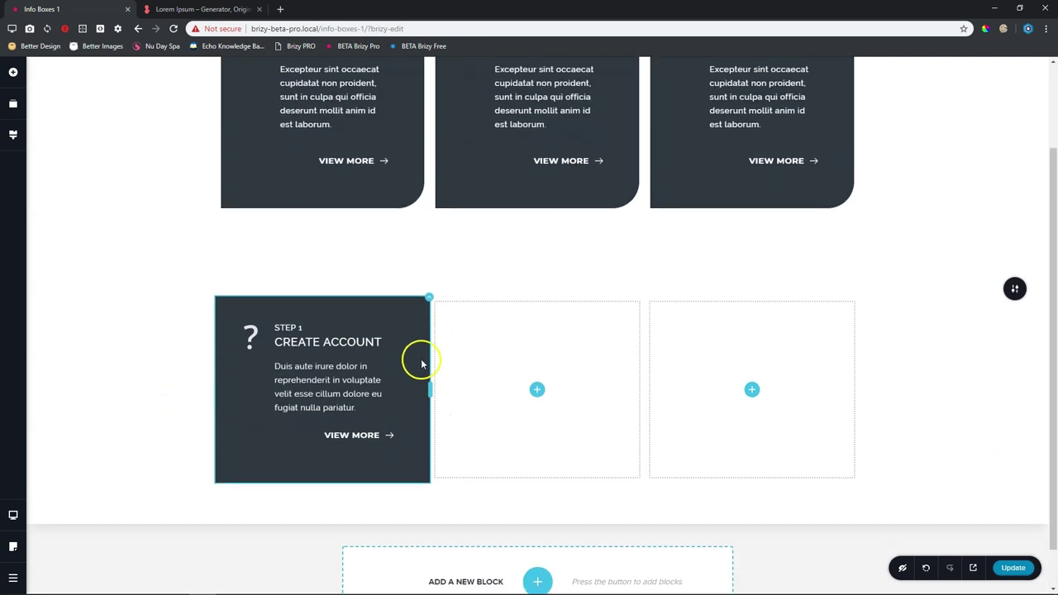
left_click(428, 298)
left_click(452, 271)
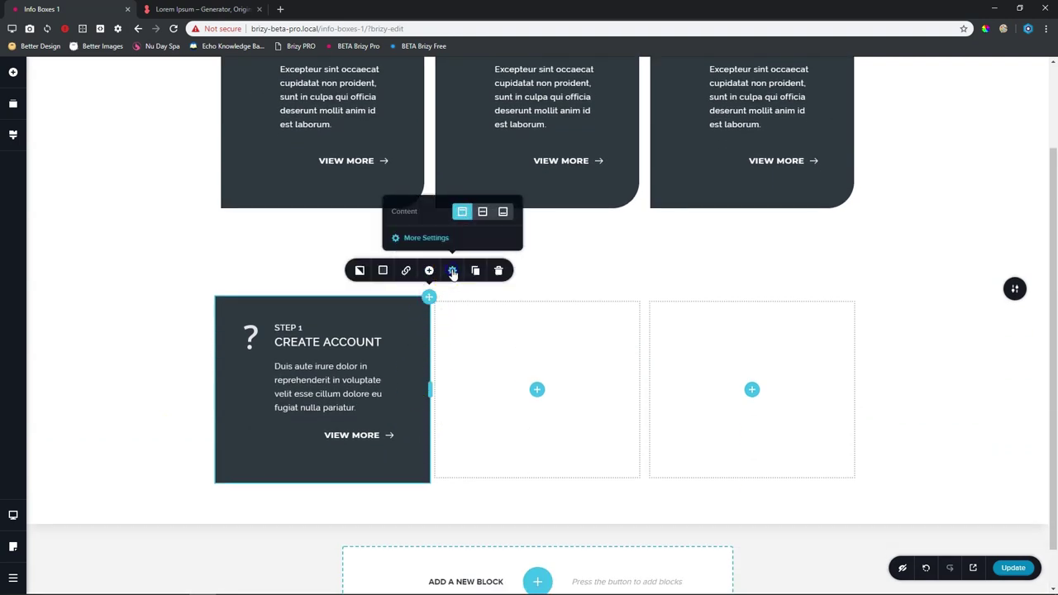
left_click(421, 239)
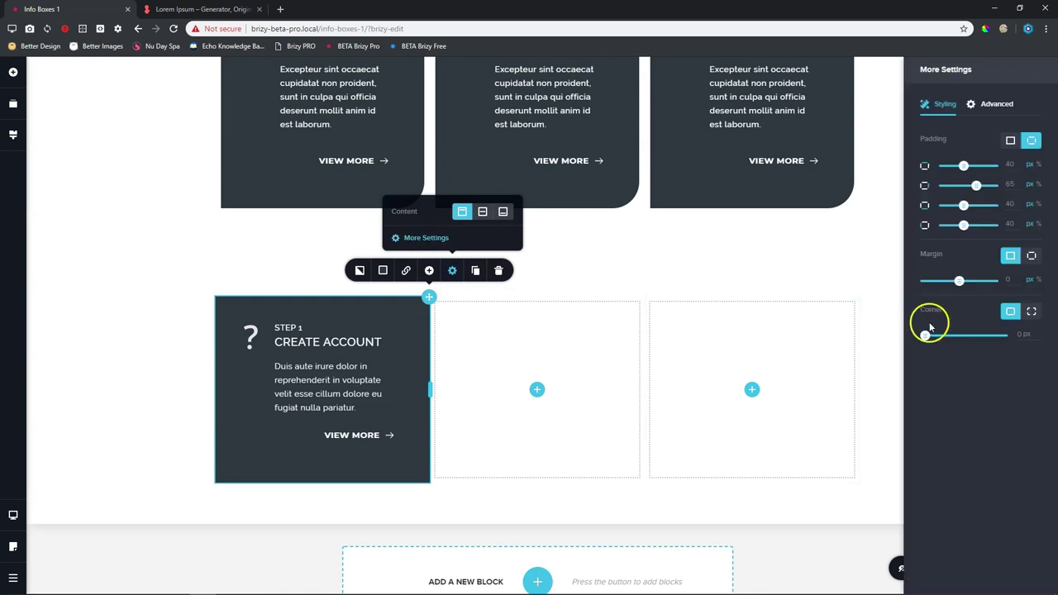
left_click(1032, 312)
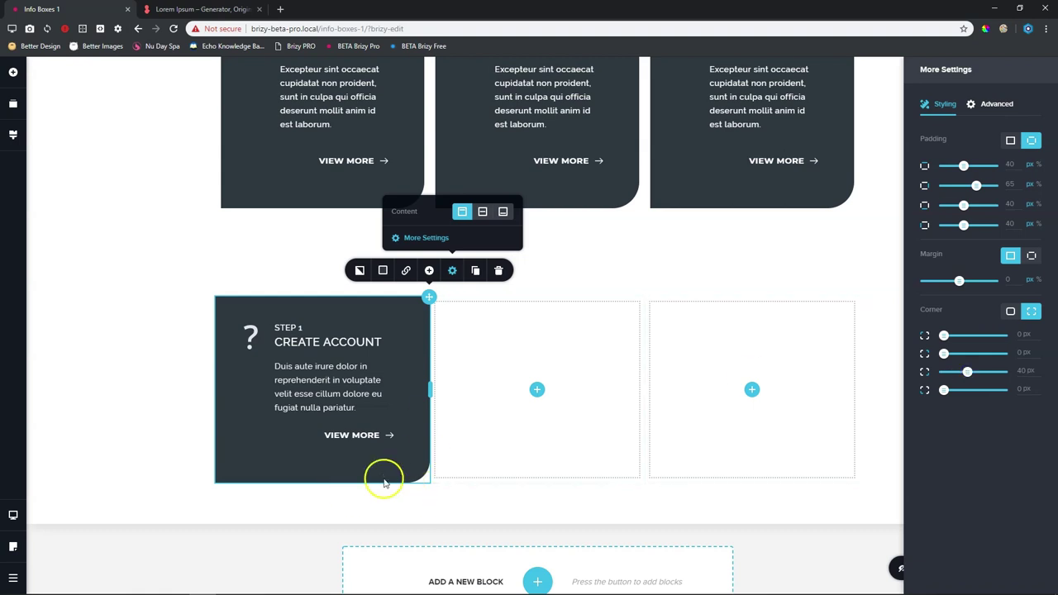
left_click(269, 501)
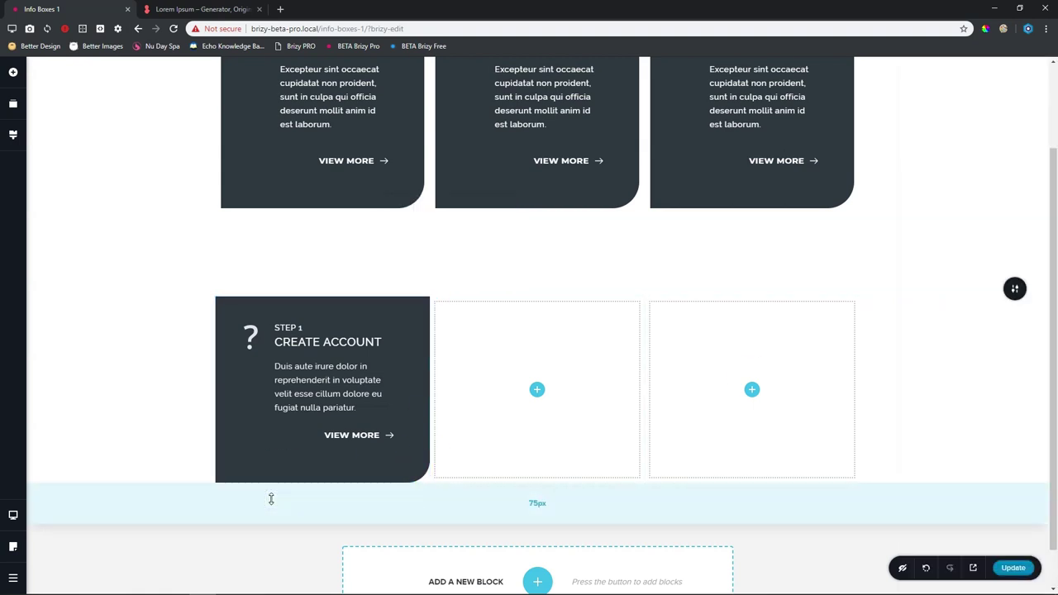
Duplicate the question-mark card column twice to make three cards.
scroll(342, 455, "up", 2)
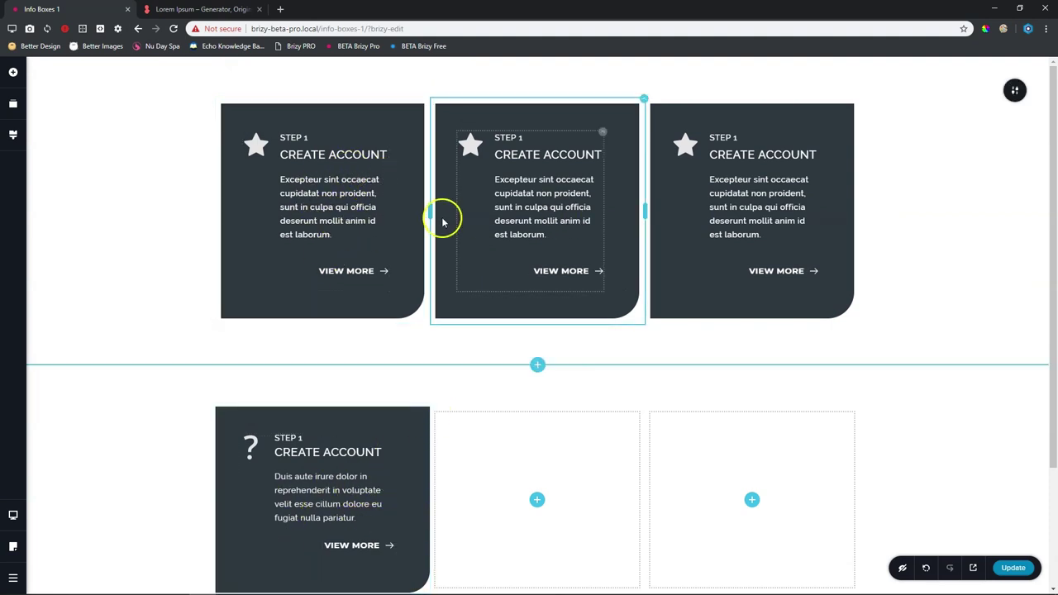
left_click(429, 409)
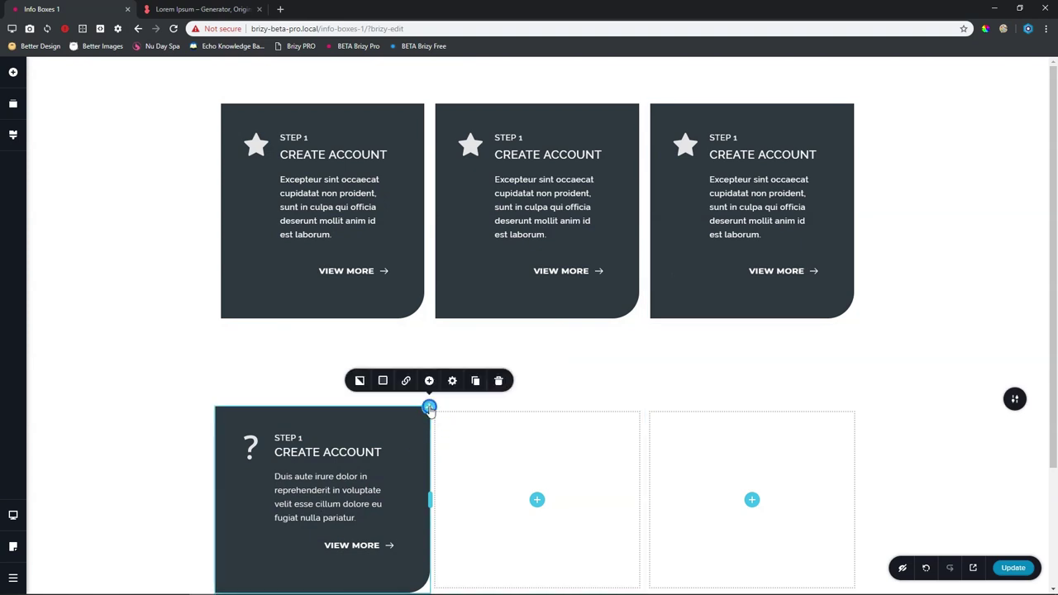
left_click(476, 381)
left_click(475, 381)
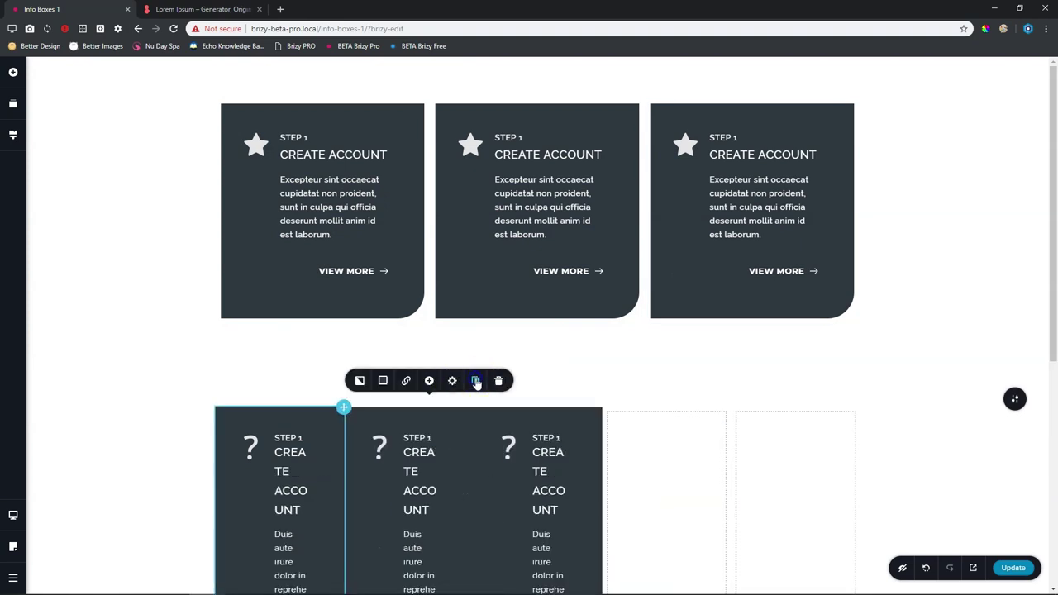
Delete the two leftover empty columns from the second row.
scroll(289, 355, "down", 3)
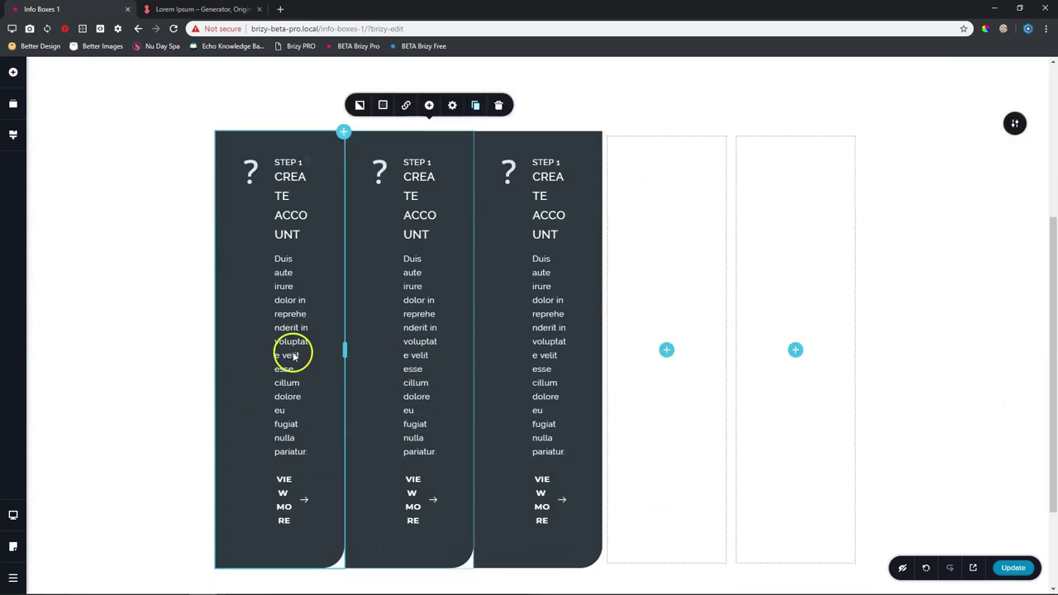
right_click(673, 237)
left_click(685, 369)
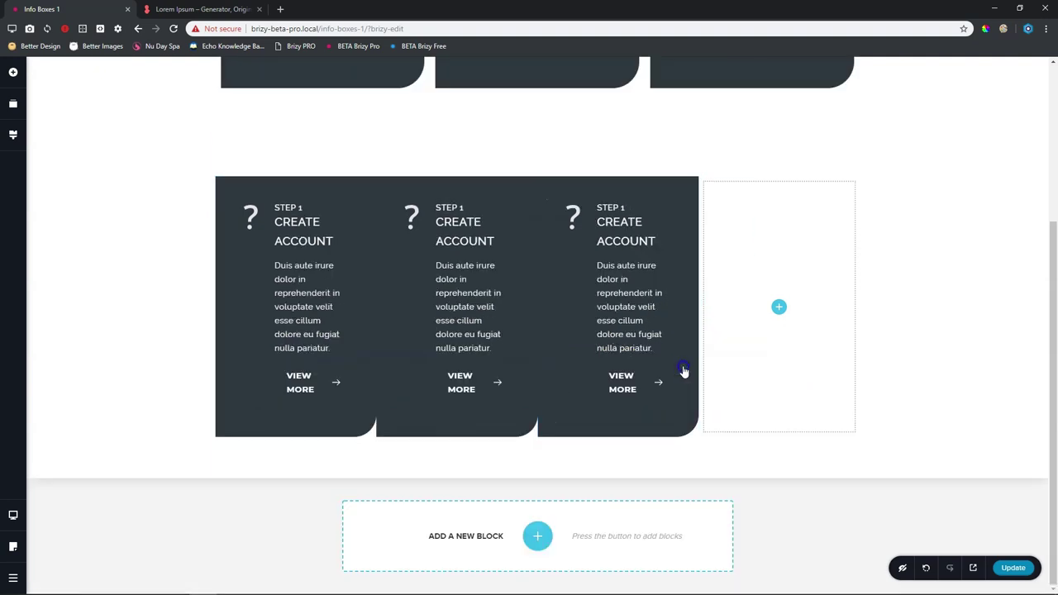
right_click(791, 234)
left_click(806, 367)
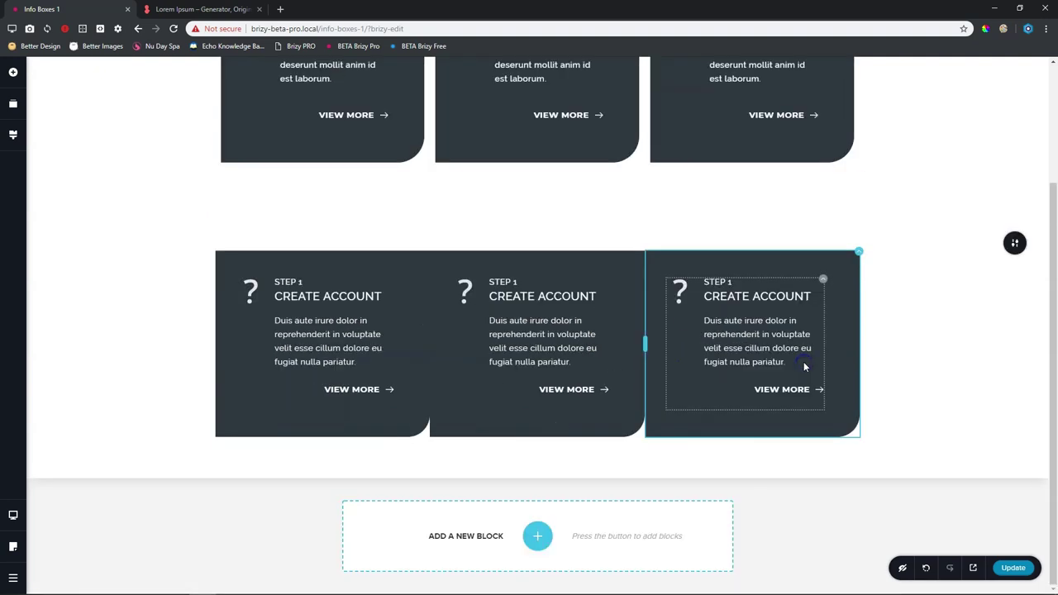
scroll(413, 311, "up", 3)
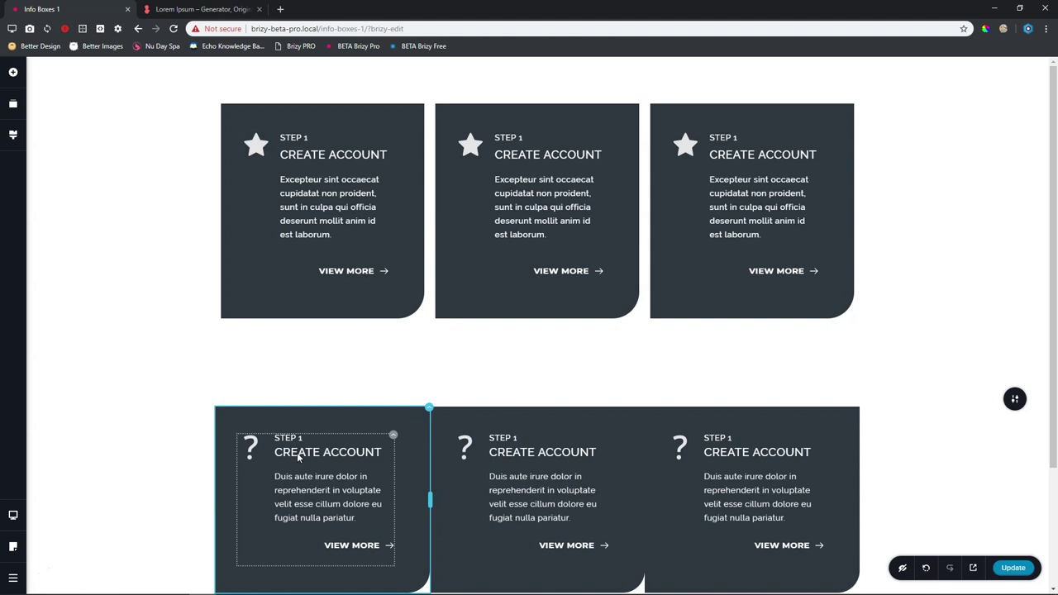
Inspect the top-left star card's spacing settings for reference.
left_click(429, 100)
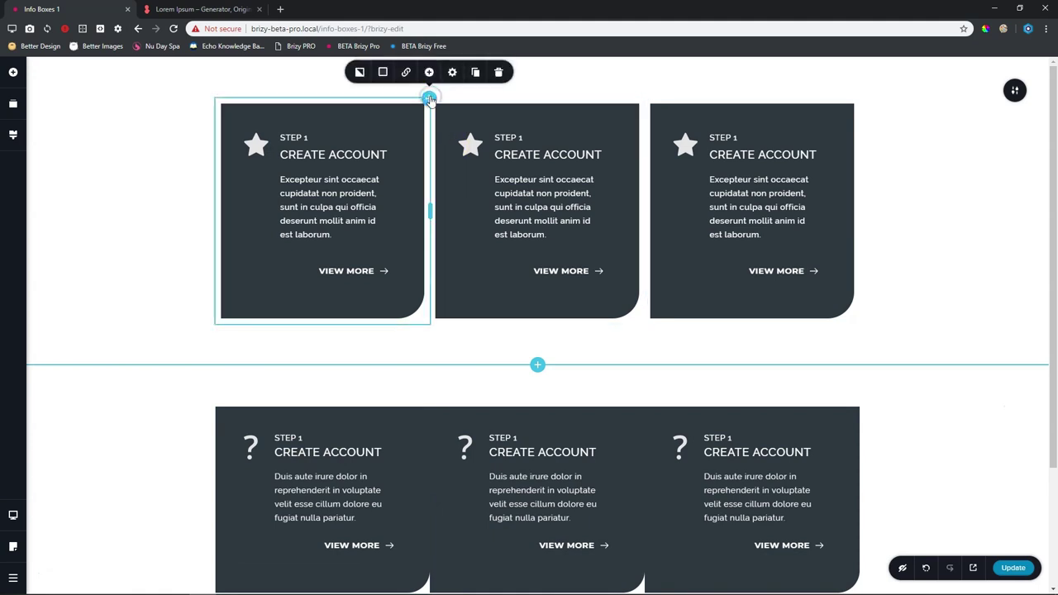
left_click(452, 72)
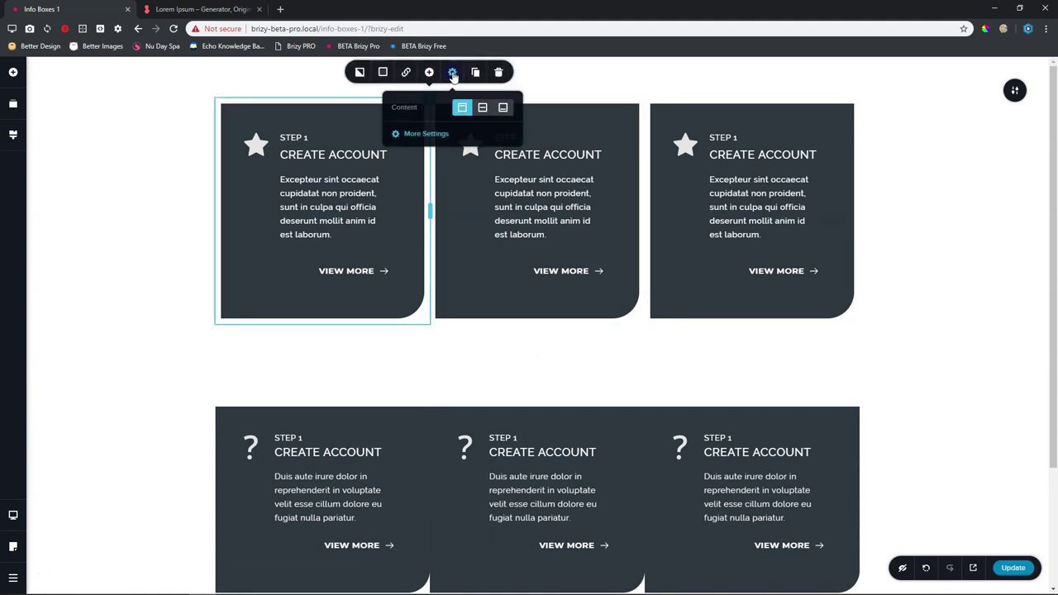
left_click(430, 134)
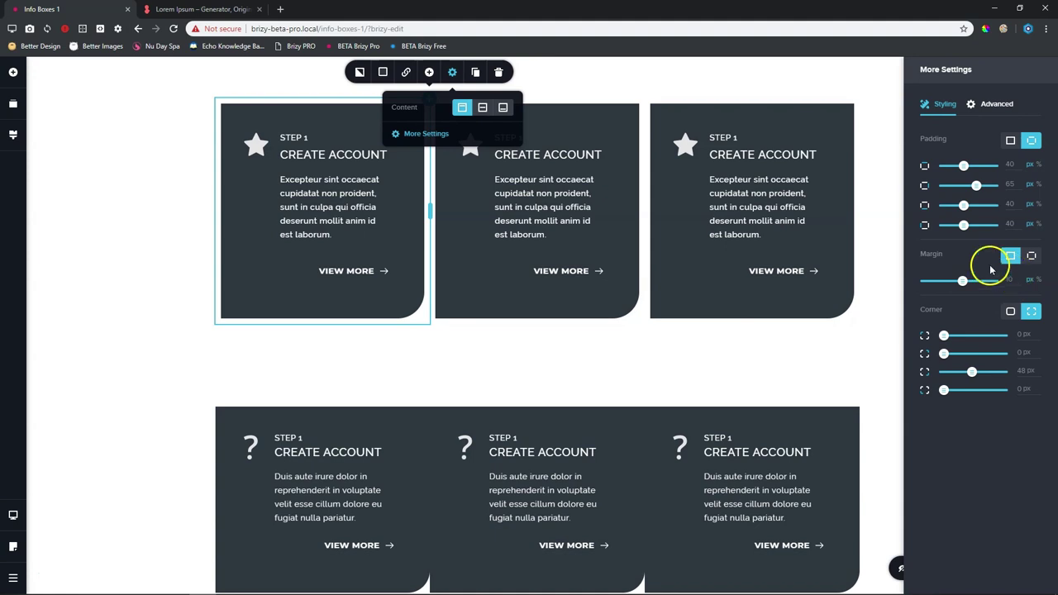
Give the first question-mark card a 10 px margin.
scroll(425, 326, "down", 2)
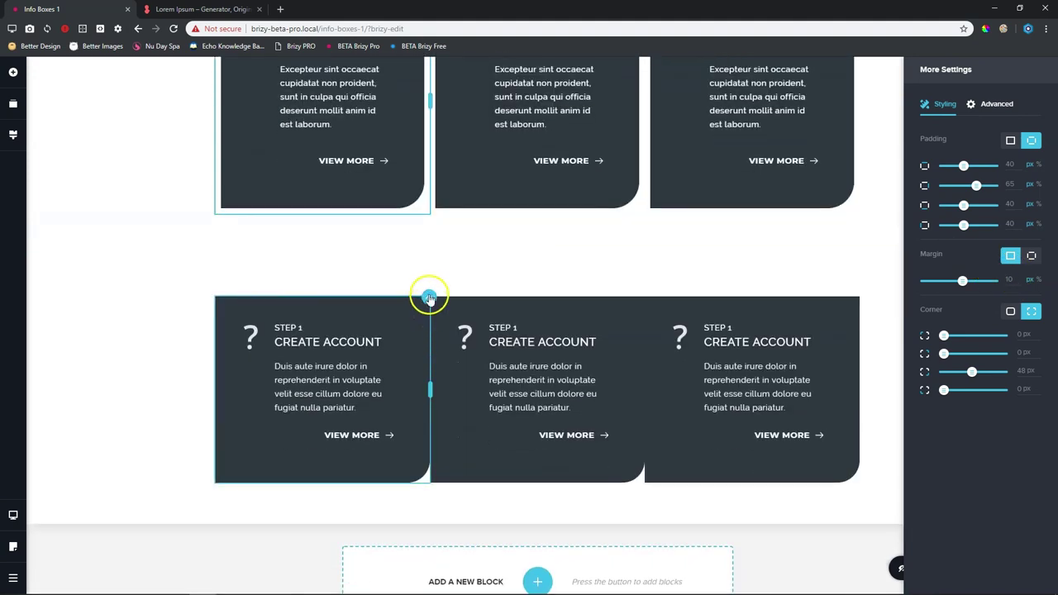
left_click(429, 297)
left_click(453, 271)
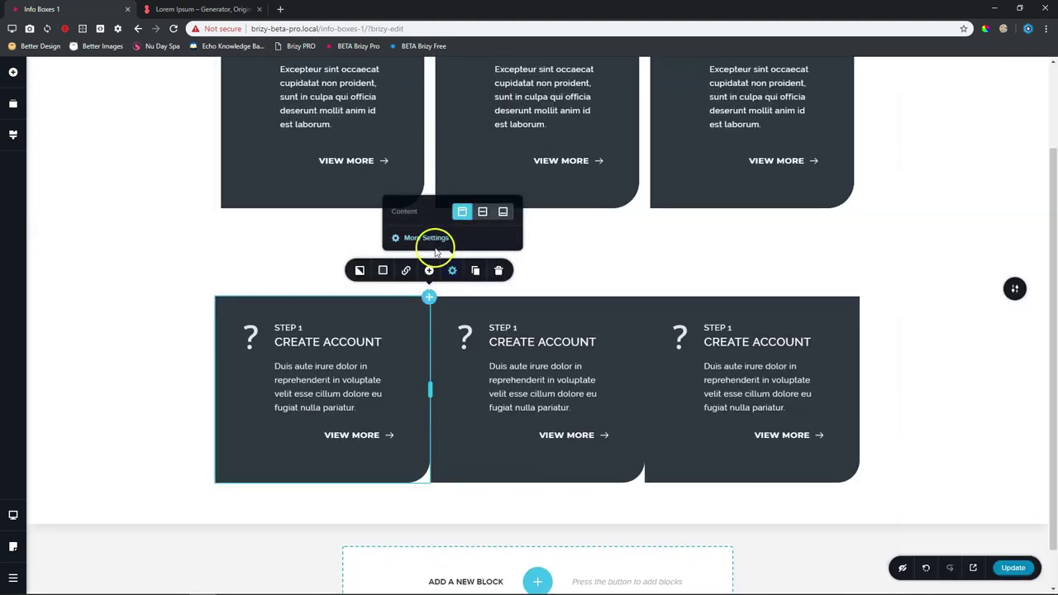
left_click(413, 238)
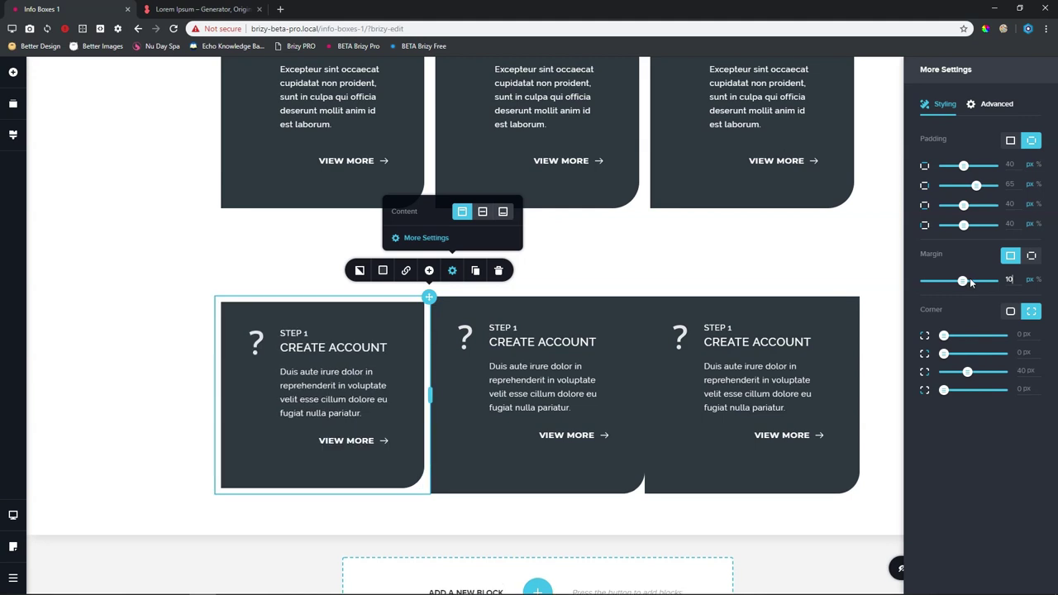
left_click(188, 431)
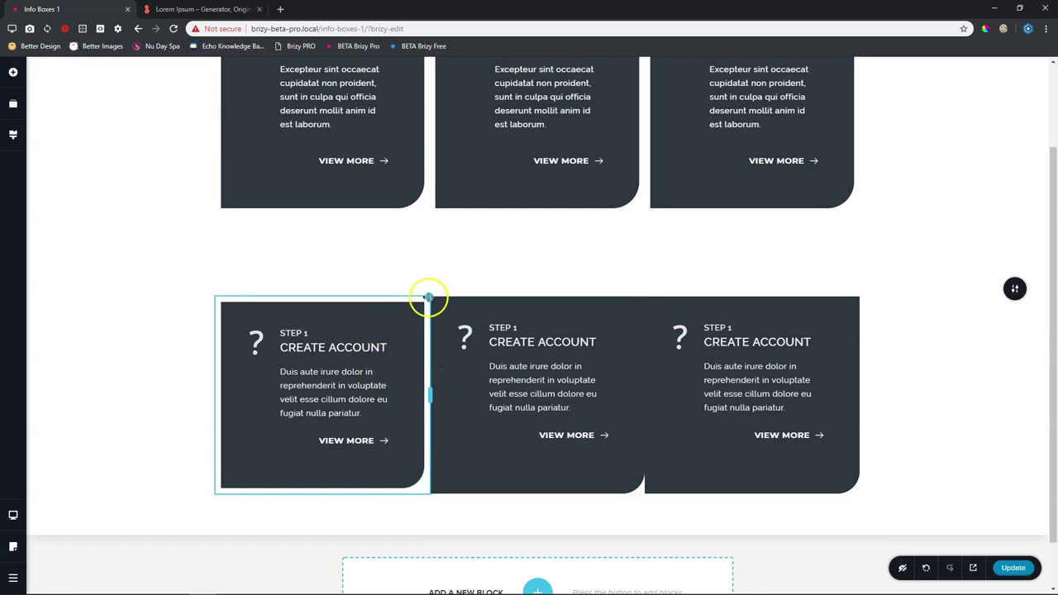
Copy the first card's column and paste its styles onto the second and third cards.
right_click(429, 298)
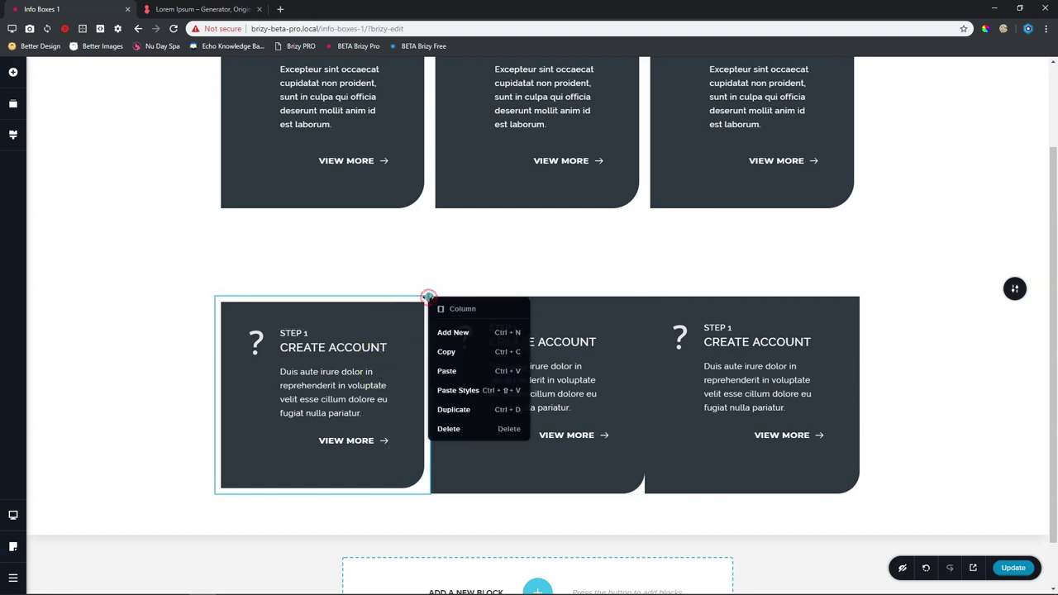
left_click(439, 352)
right_click(632, 306)
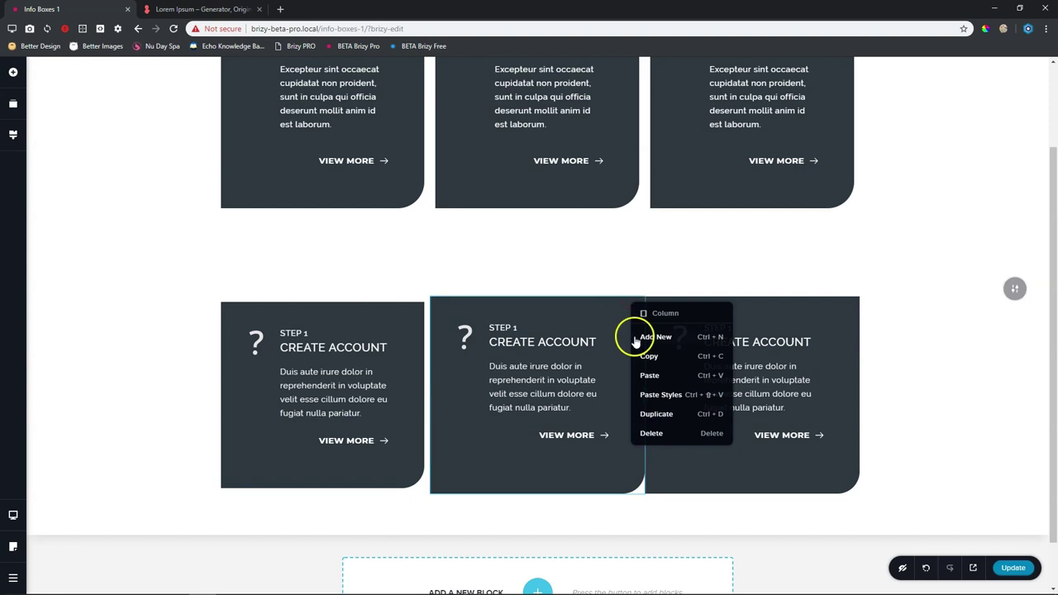
left_click(661, 395)
right_click(847, 309)
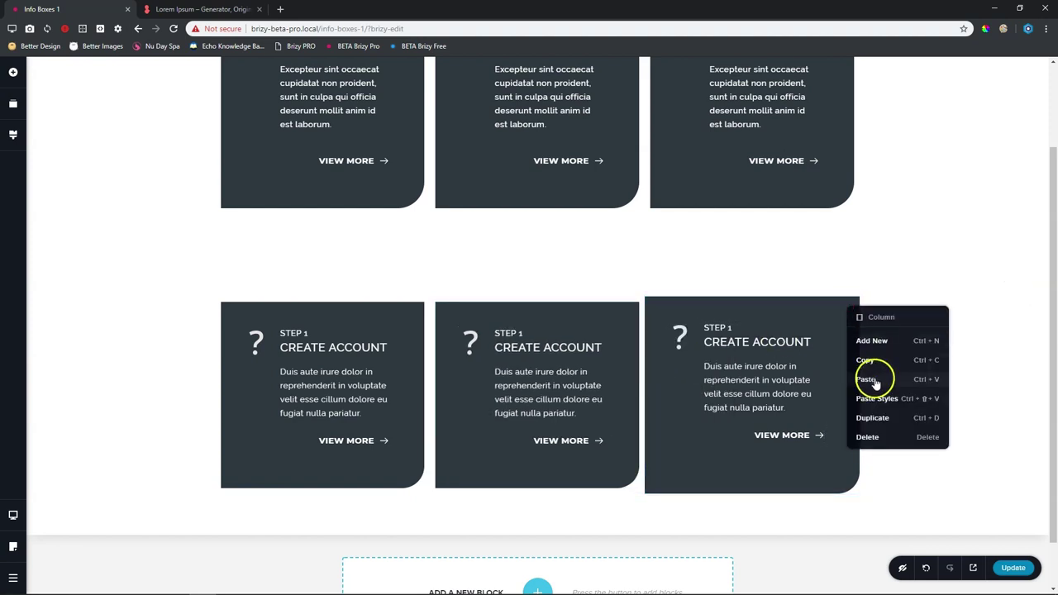
left_click(877, 398)
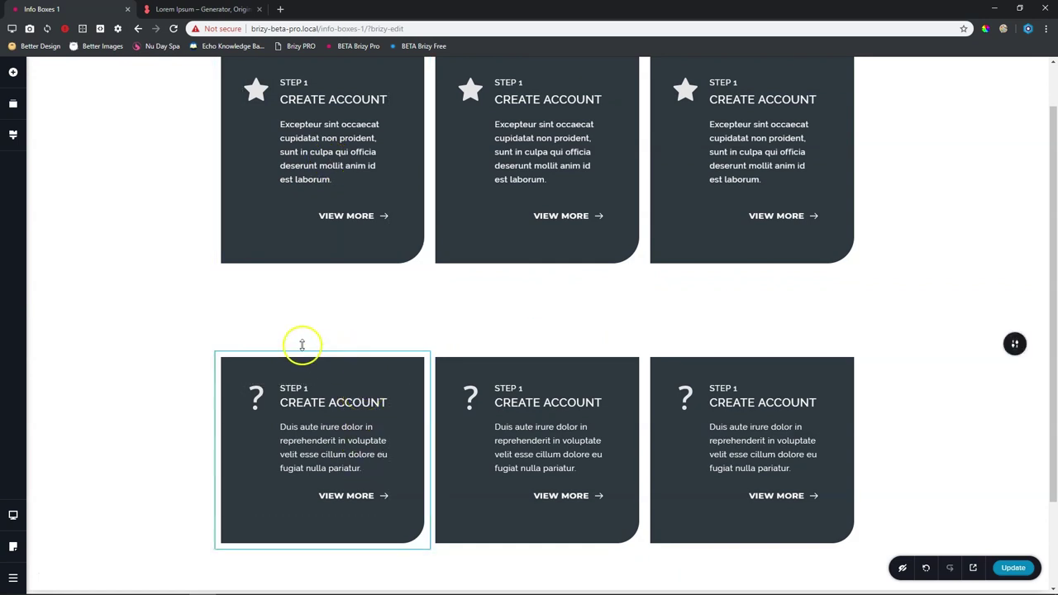
Set the first question-mark card's padding to 85 px top and 65 px right and bottom.
left_click(429, 353)
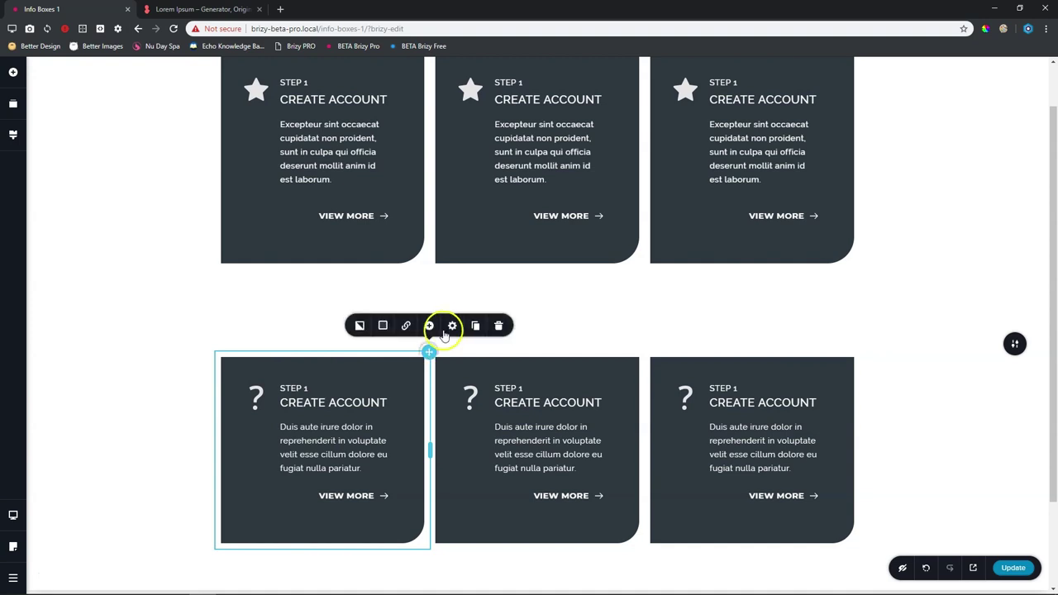
left_click(452, 325)
left_click(426, 293)
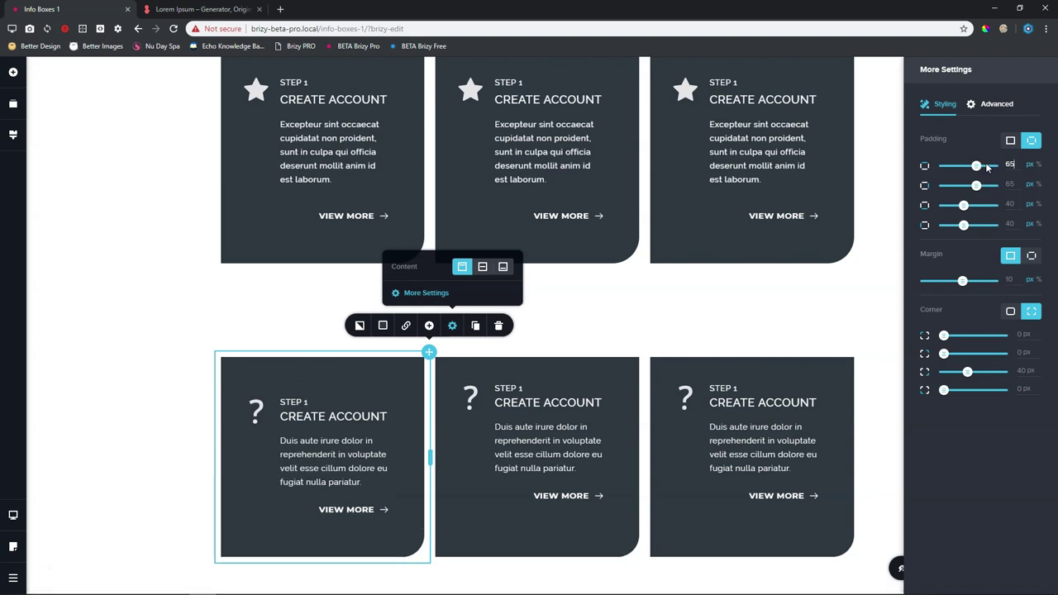
left_click(1022, 205)
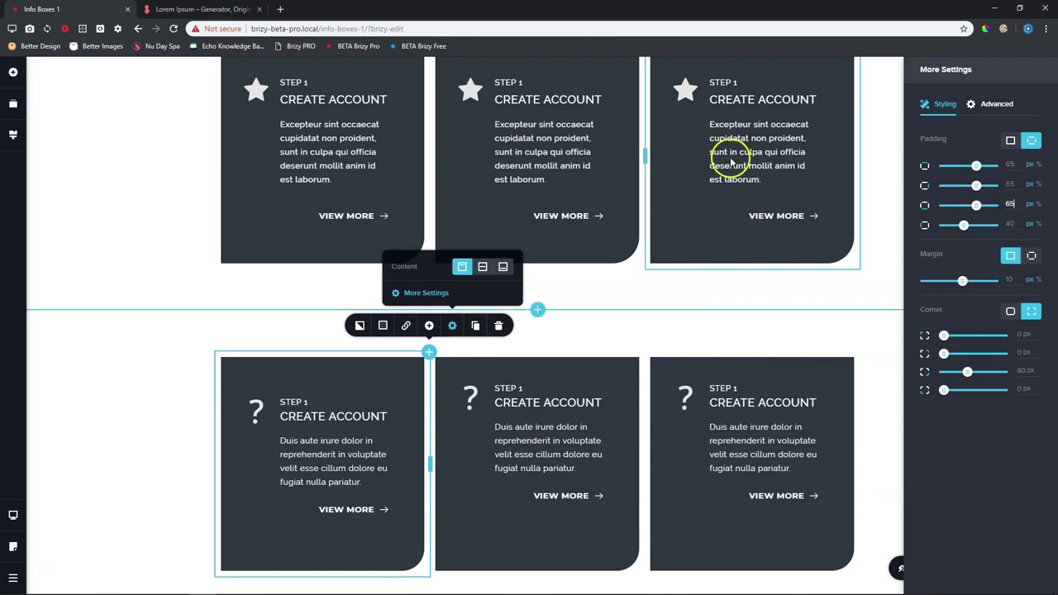
left_click(1005, 165)
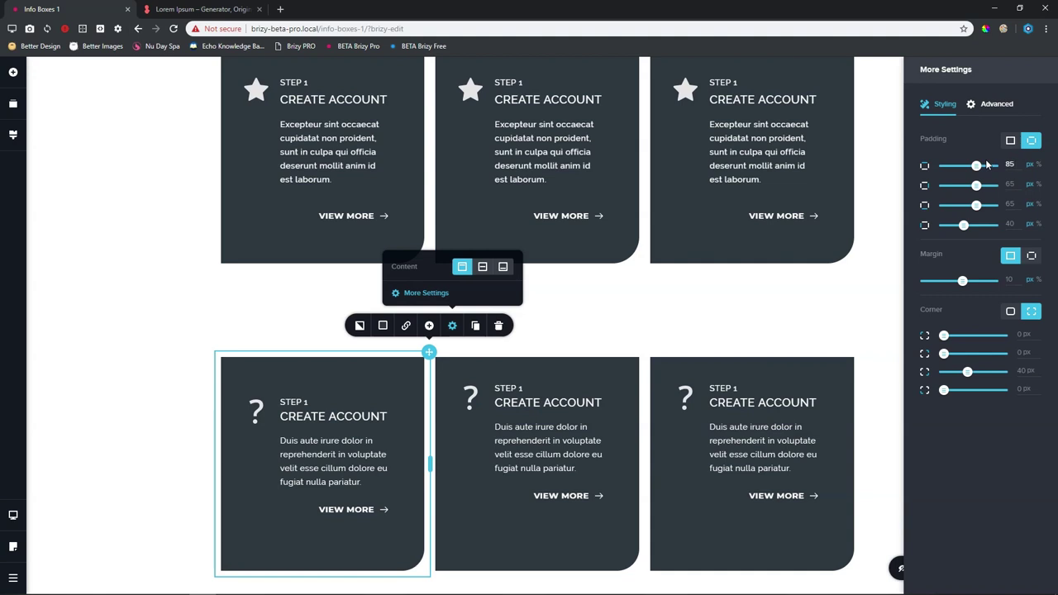
type("85")
left_click(649, 177)
left_click(125, 505)
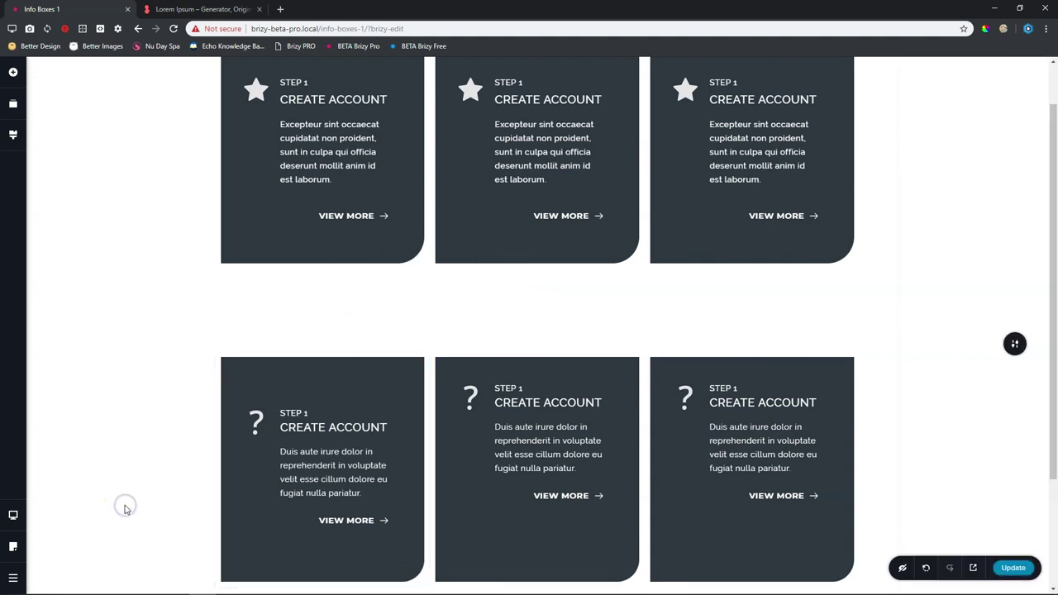
Copy the first card and paste its padding styles onto the second and third cards.
scroll(272, 484, "down", 2)
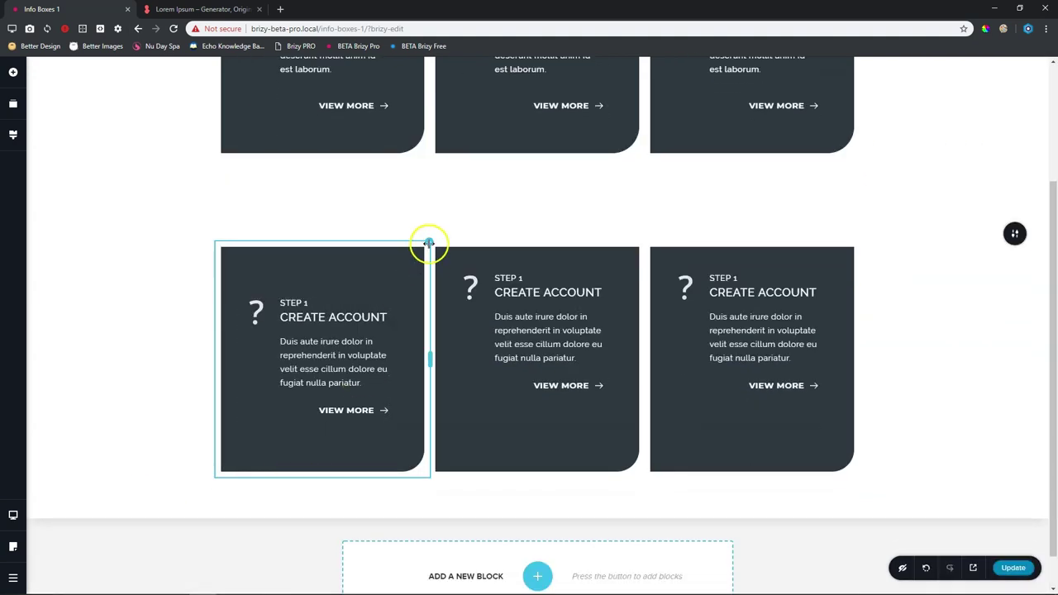
right_click(429, 243)
left_click(442, 301)
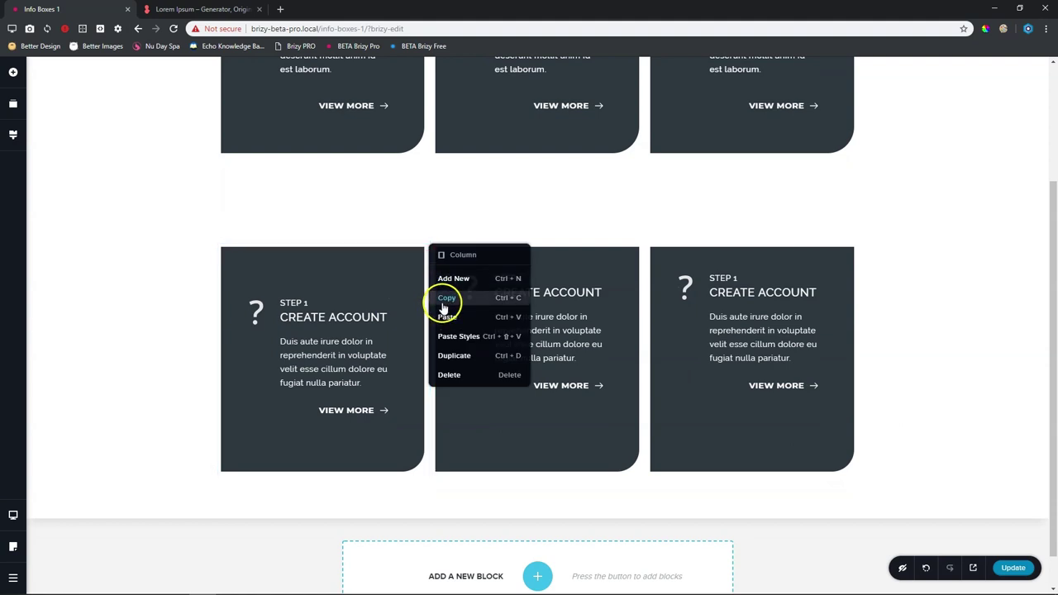
right_click(626, 263)
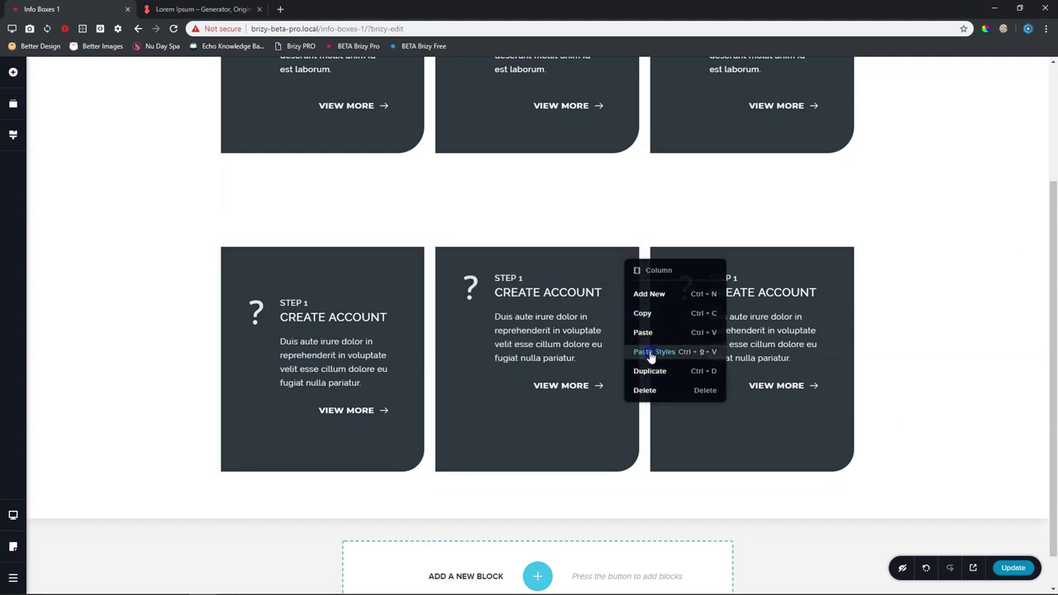
left_click(653, 354)
right_click(831, 260)
left_click(845, 355)
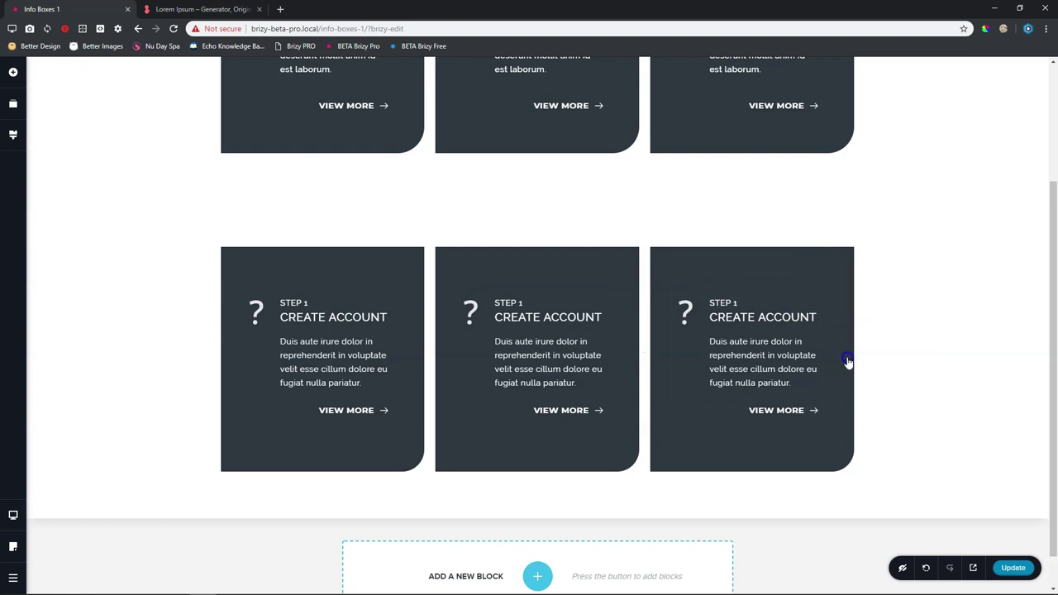
left_click(940, 374)
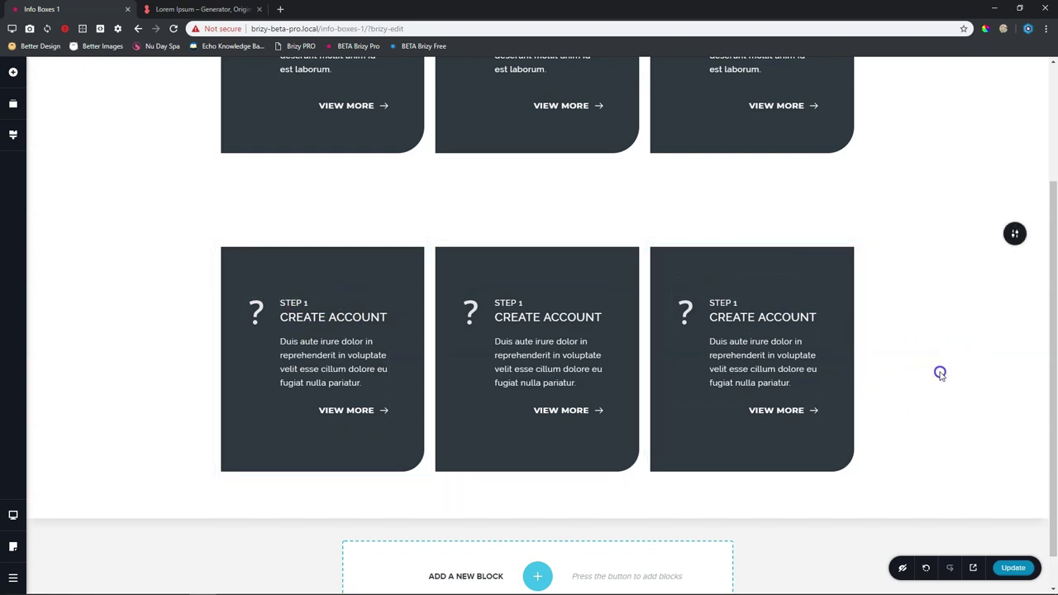
scroll(938, 372, "up", 2)
scroll(940, 378, "down", 3)
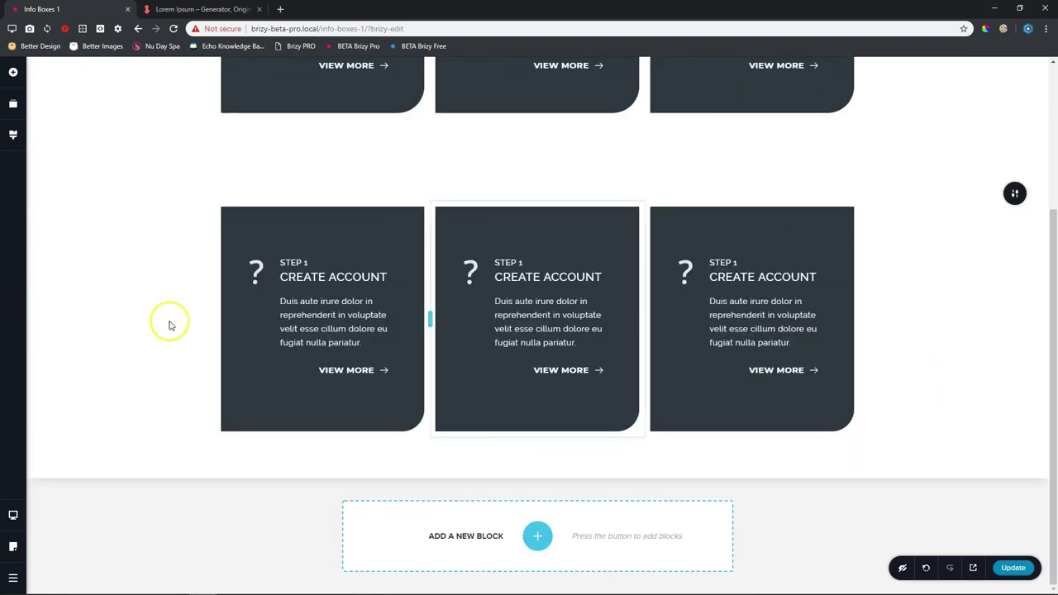
Switch to the Tablet preview and select the star and first card columns to inspect them.
mouse_move(12, 516)
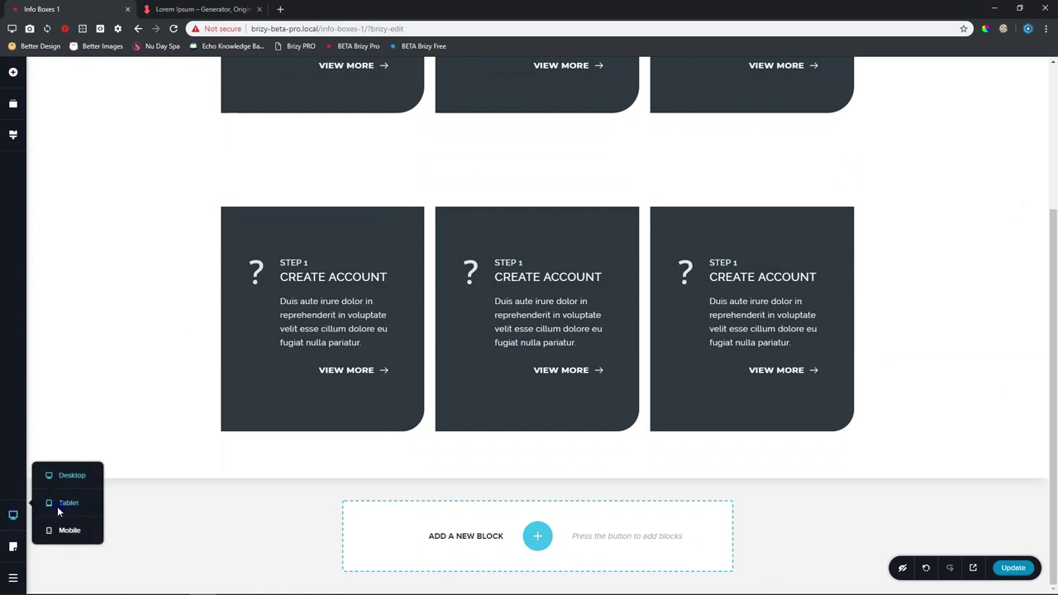
left_click(55, 506)
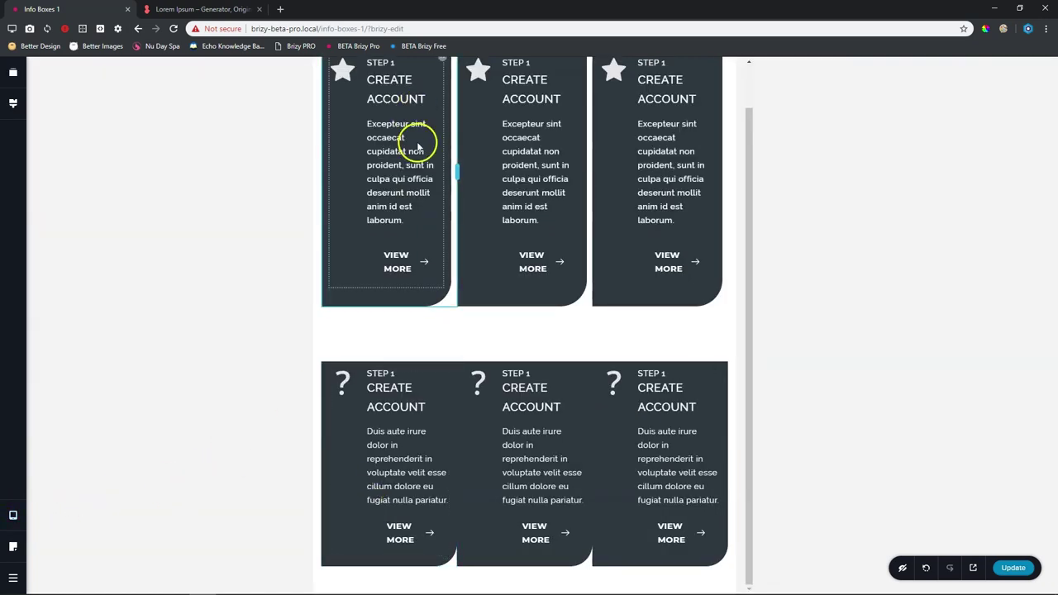
scroll(423, 165, "up", 1)
left_click(505, 164)
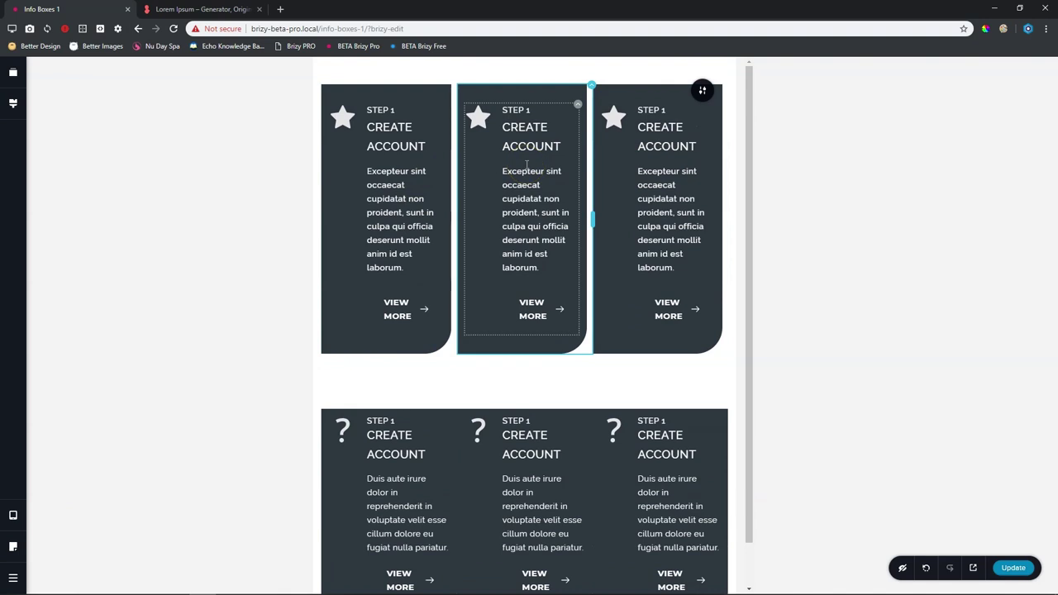
left_click(403, 264)
scroll(400, 263, "down", 1)
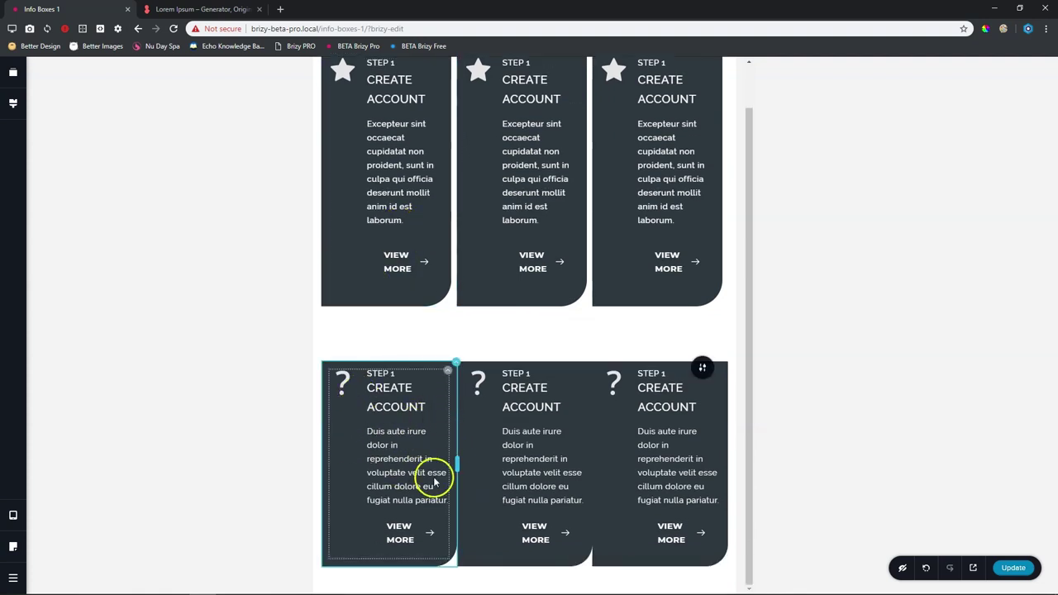
Set the first bottom-row card's margin to 10 px in tablet view.
left_click(456, 363)
left_click(501, 339)
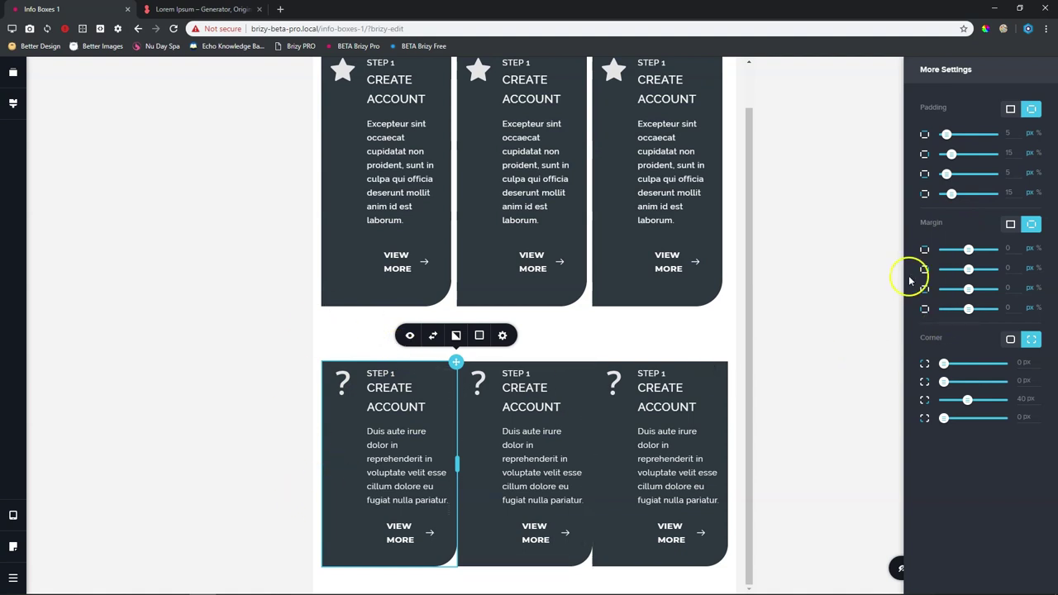
left_click(996, 272)
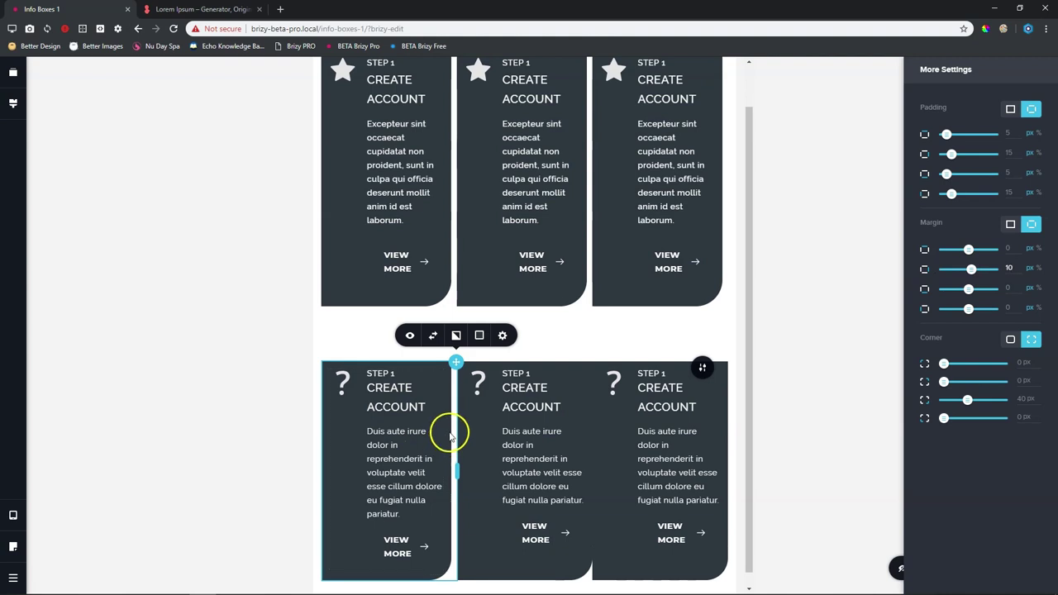
Copy the first card's styling and paste it onto the middle bottom-row card.
right_click(453, 367)
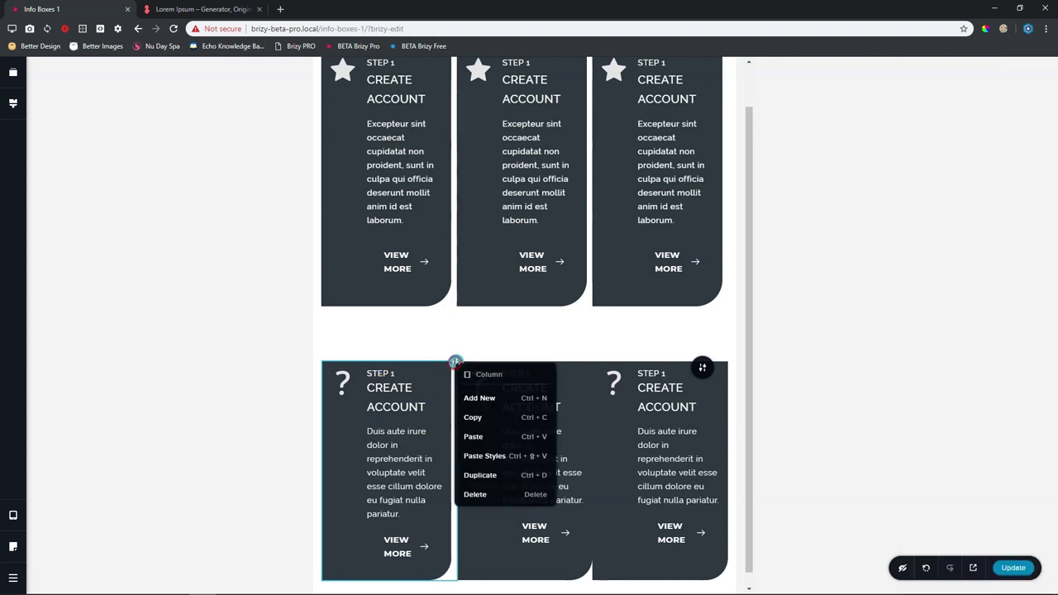
left_click(474, 423)
left_click(590, 364)
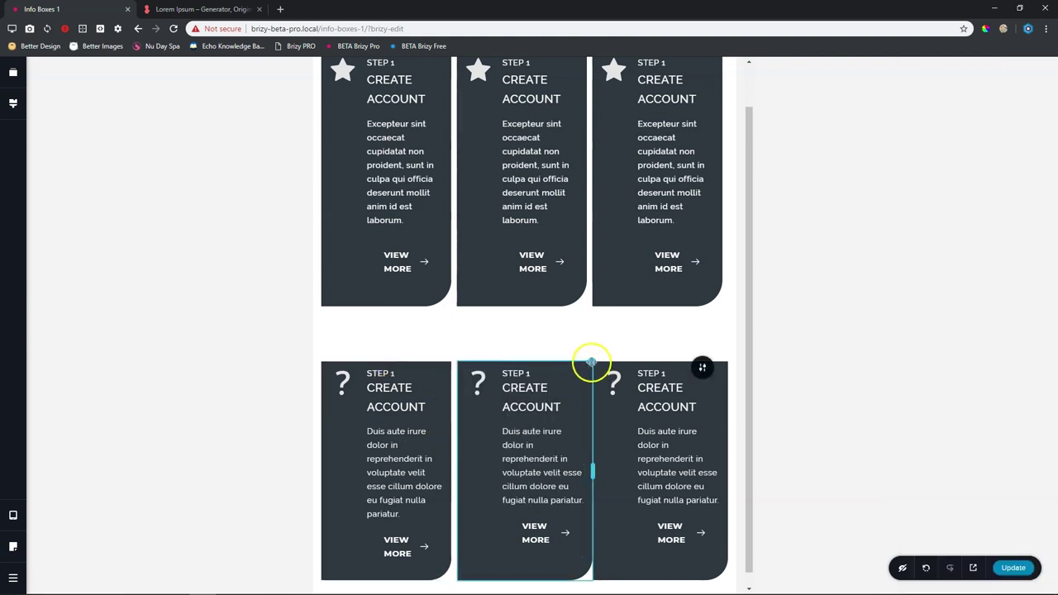
right_click(596, 367)
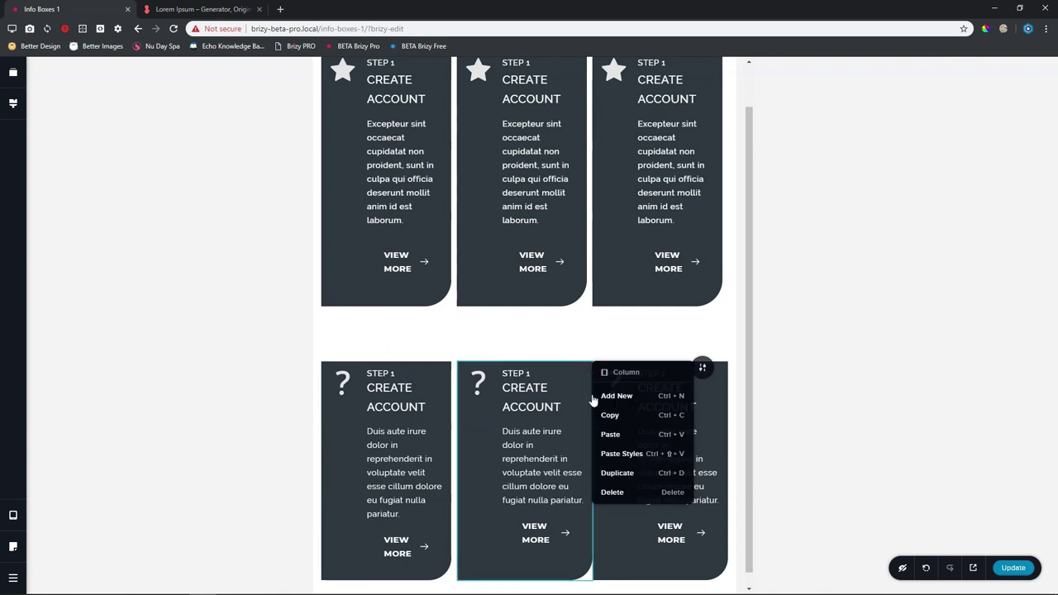
left_click(605, 451)
left_click(740, 446)
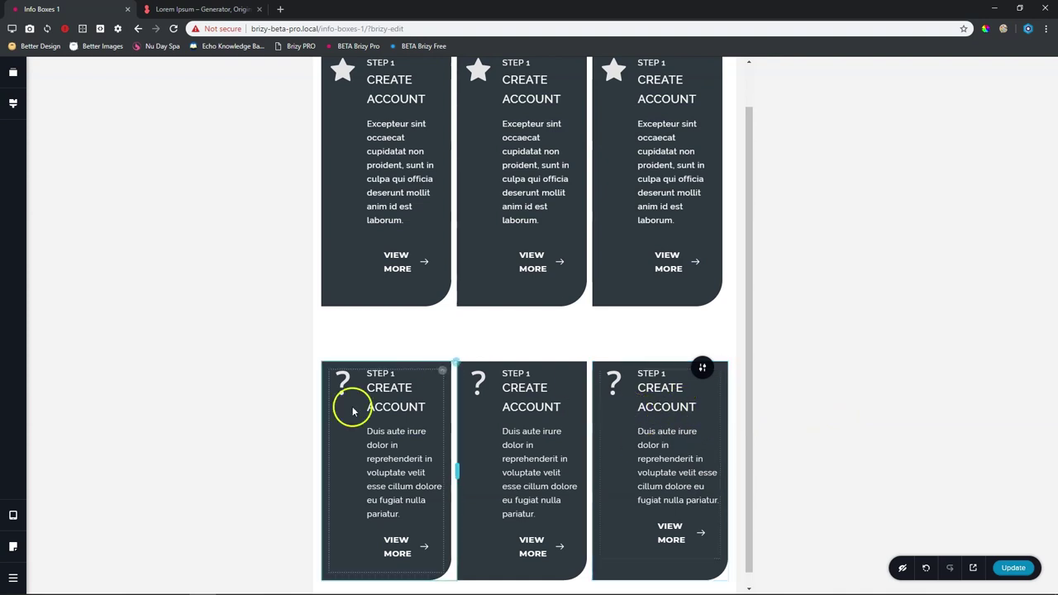
left_click_drag(721, 384, 732, 336)
scroll(732, 332, "down", 1)
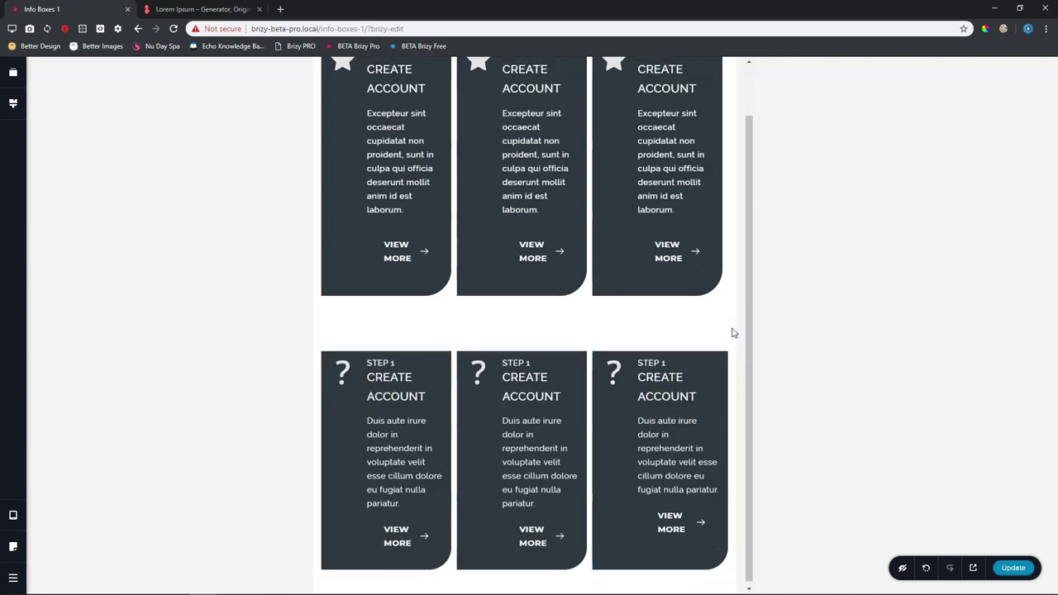
scroll(630, 380, "up", 2)
scroll(598, 397, "down", 2)
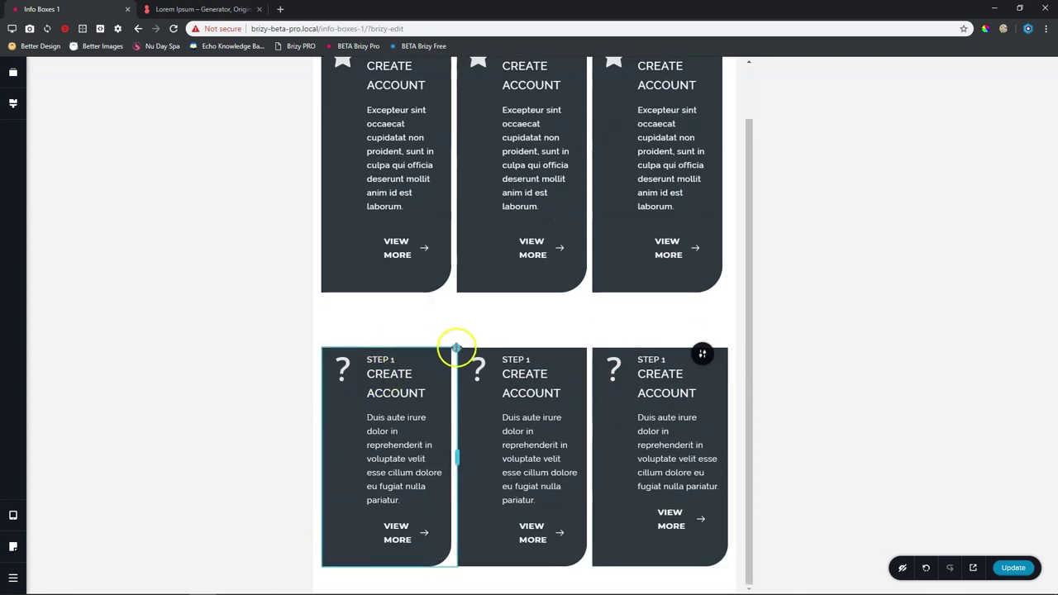
Set the first bottom-row card's padding to 35 px top and 20 px bottom.
left_click(456, 348)
left_click(503, 322)
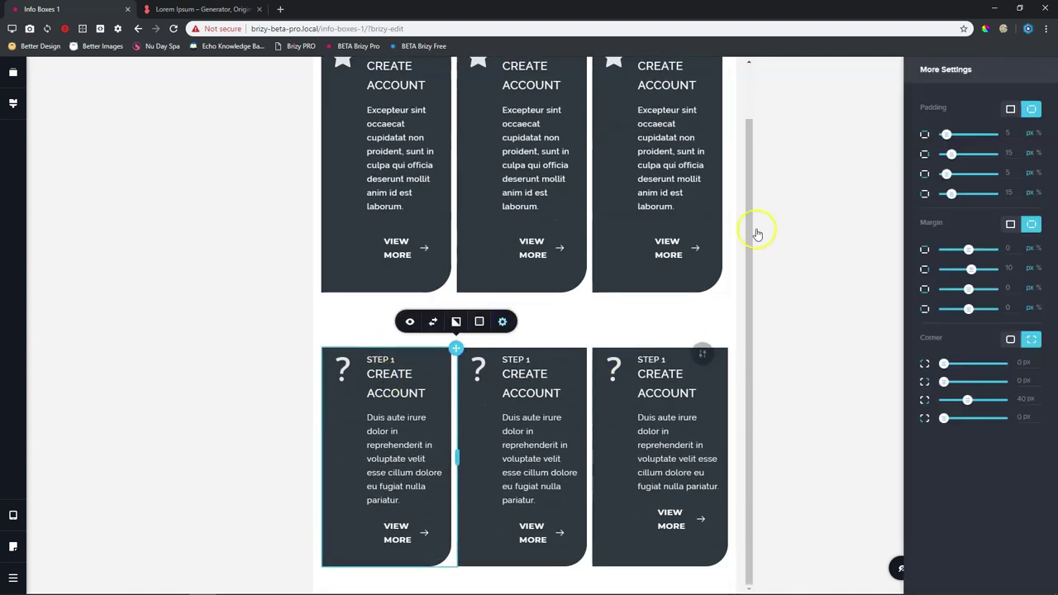
left_click(1016, 132)
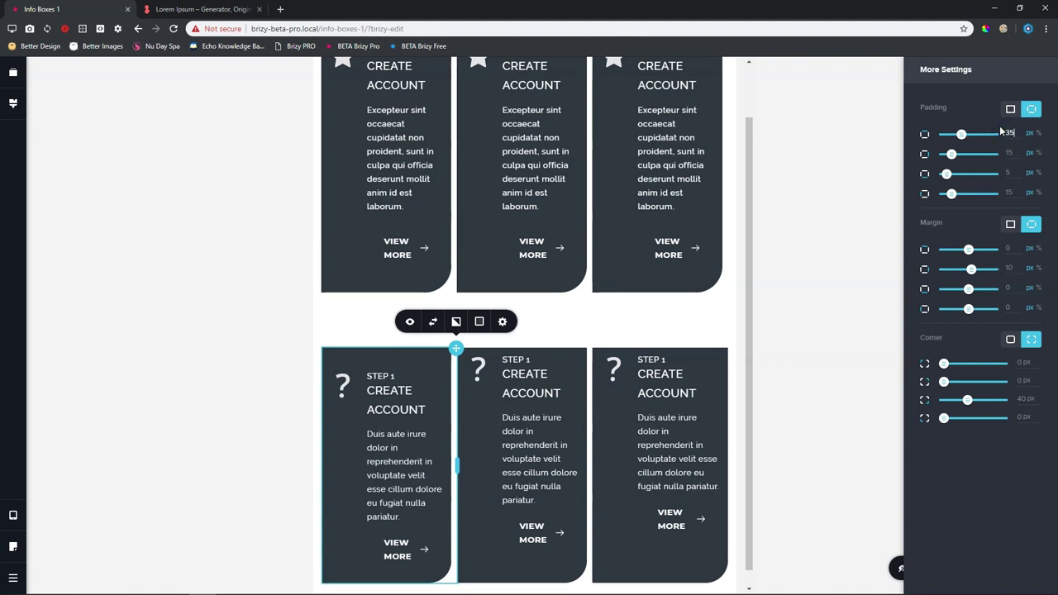
left_click(1011, 172)
type("20")
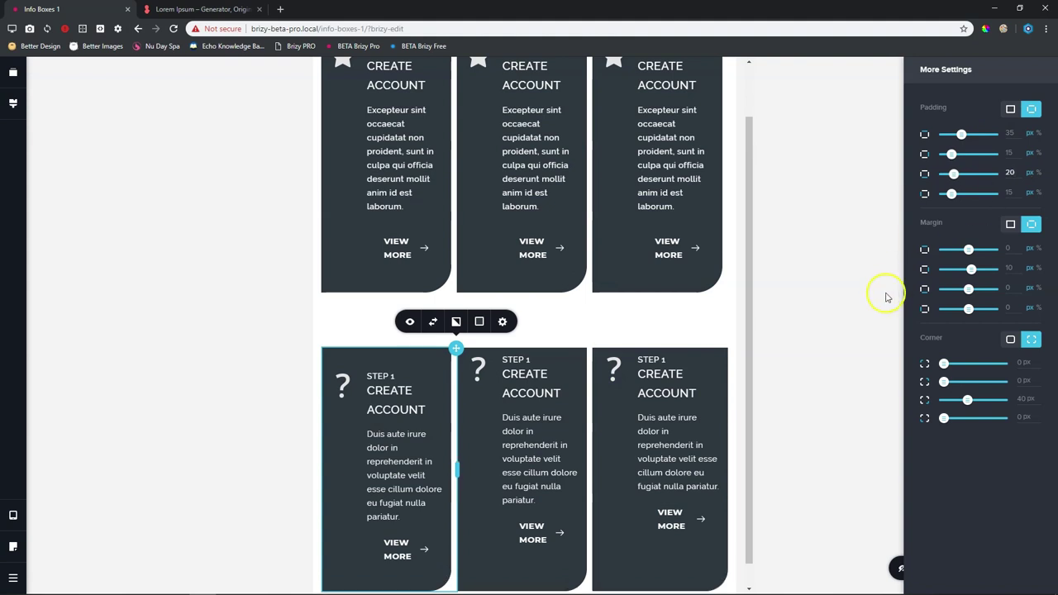
scroll(711, 277, "down", 1)
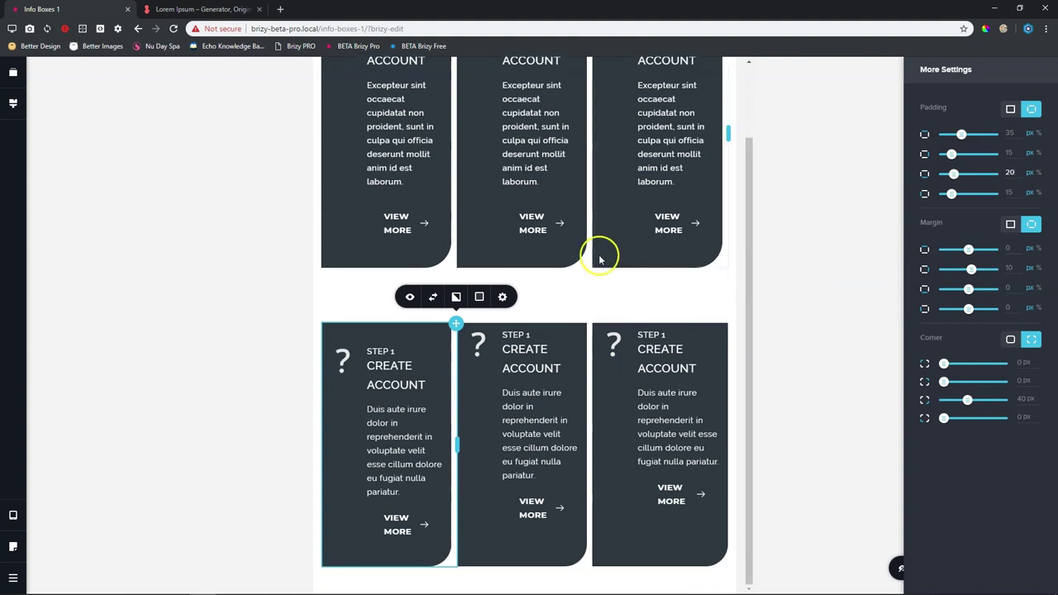
Copy the first card's padding style and paste it onto the middle and third cards.
right_click(455, 324)
left_click(472, 376)
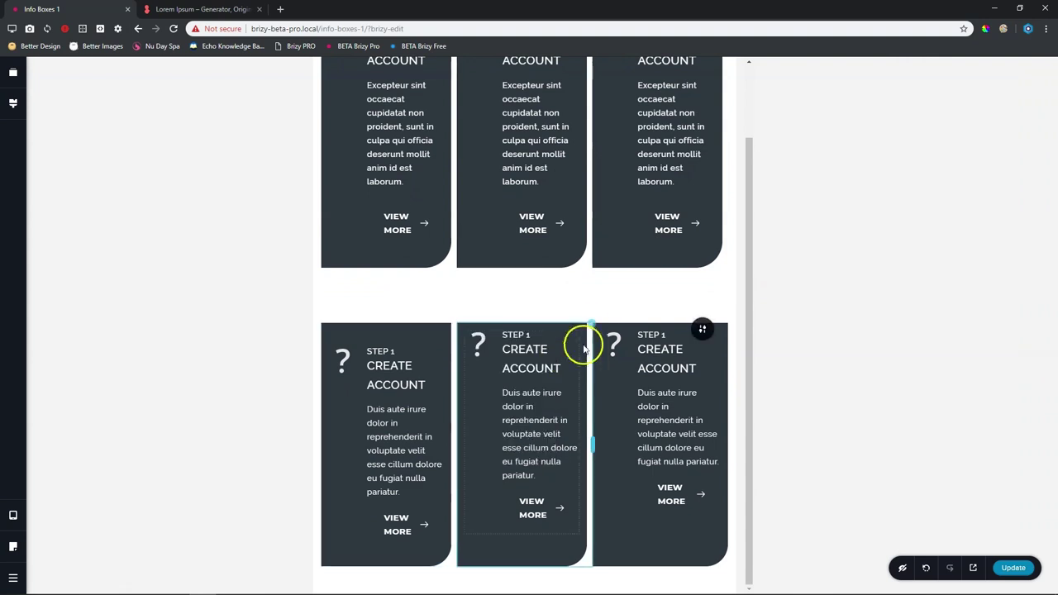
right_click(589, 319)
left_click(597, 413)
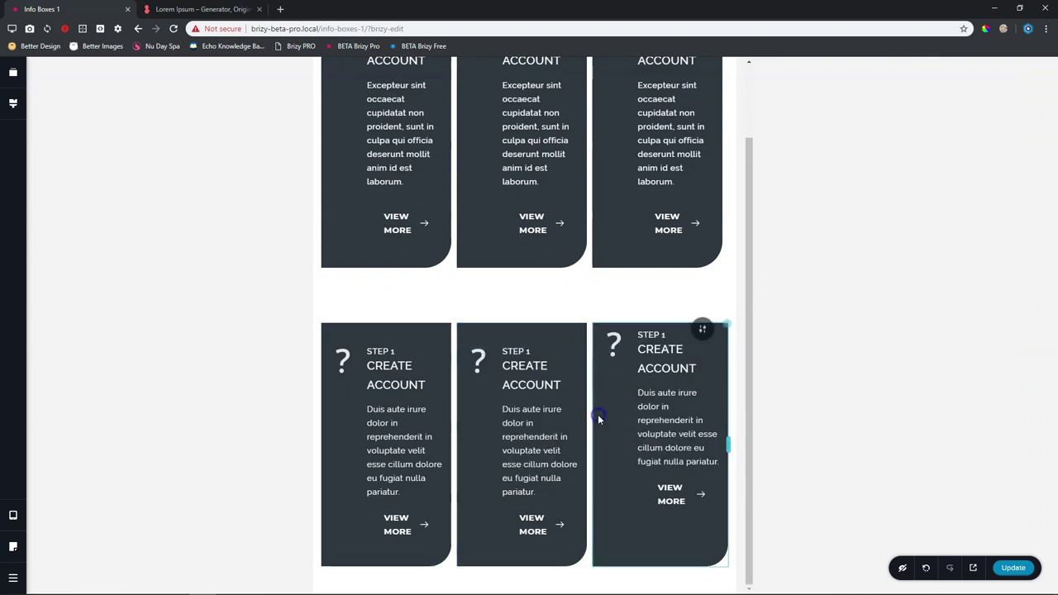
left_click(621, 366)
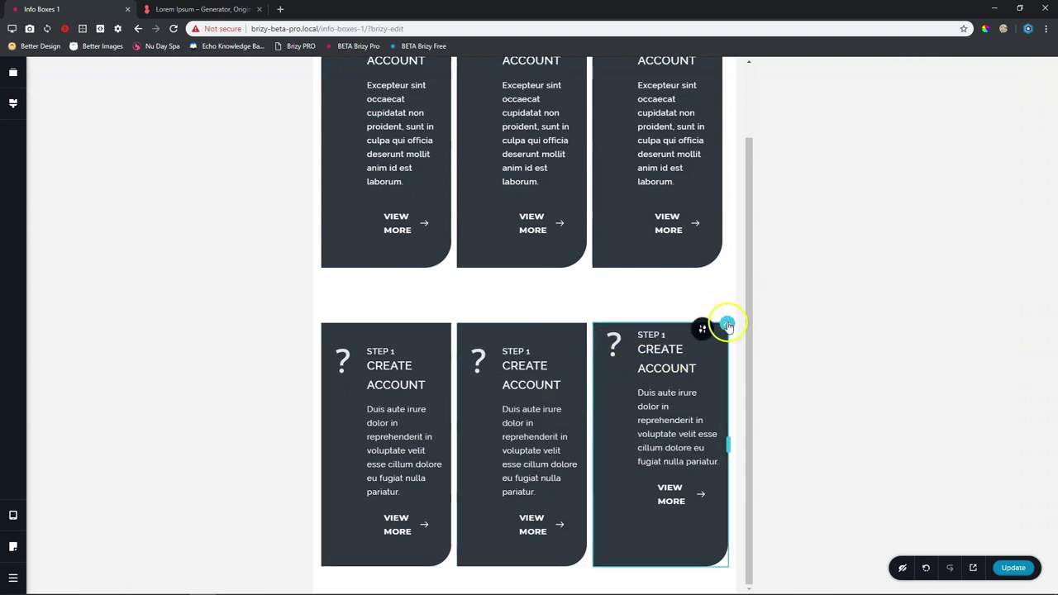
right_click(727, 326)
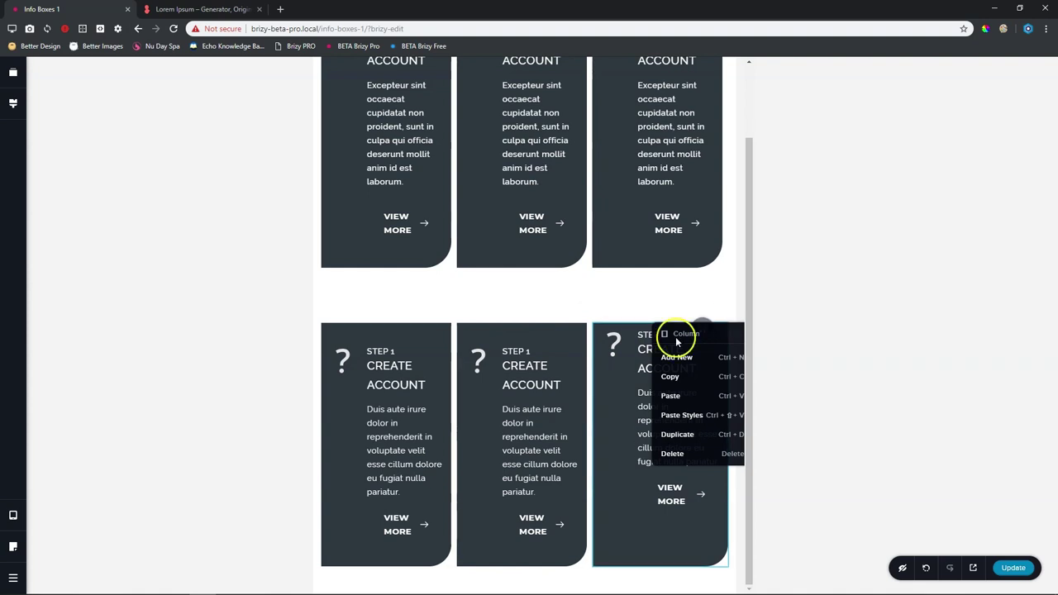
left_click(696, 417)
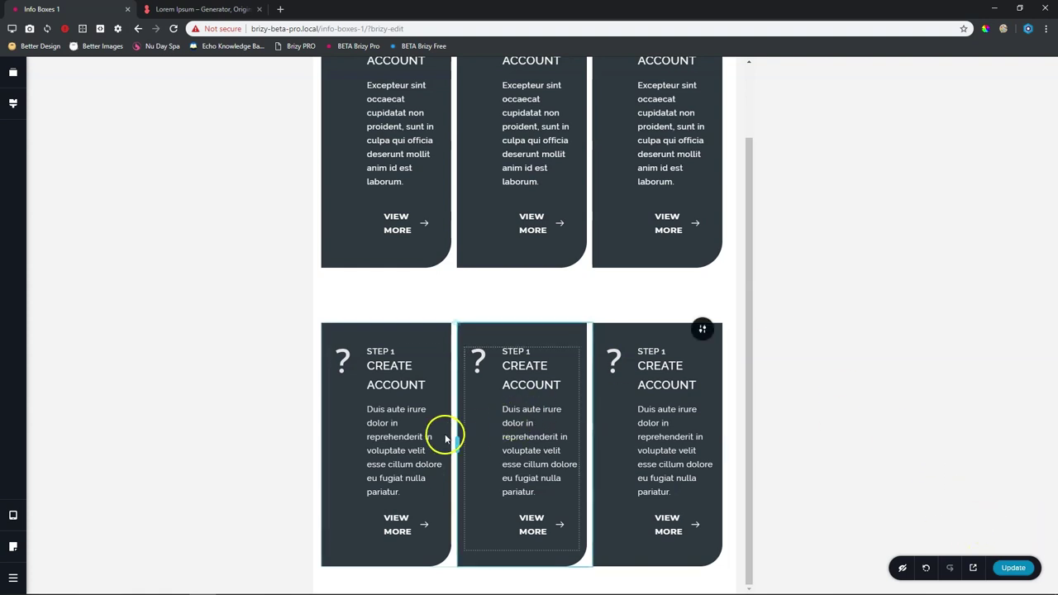
Widen each of the three question-mark columns to 100% width in tablet view so they stack.
mouse_move(456, 444)
left_click_drag(456, 444, 731, 439)
scroll(439, 463, "down", 2)
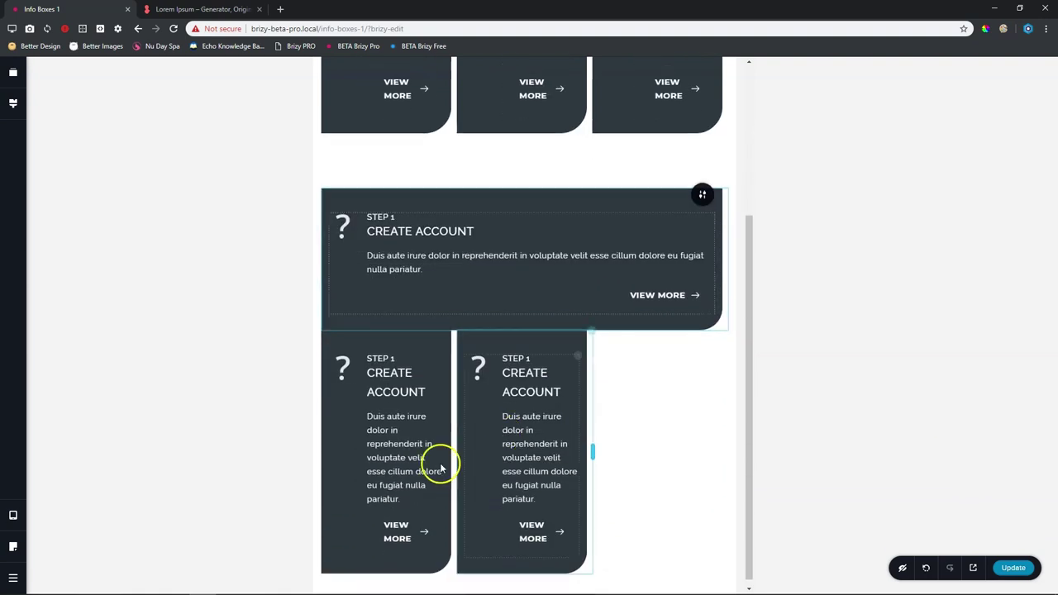
left_click_drag(456, 447, 726, 441)
scroll(553, 477, "down", 2)
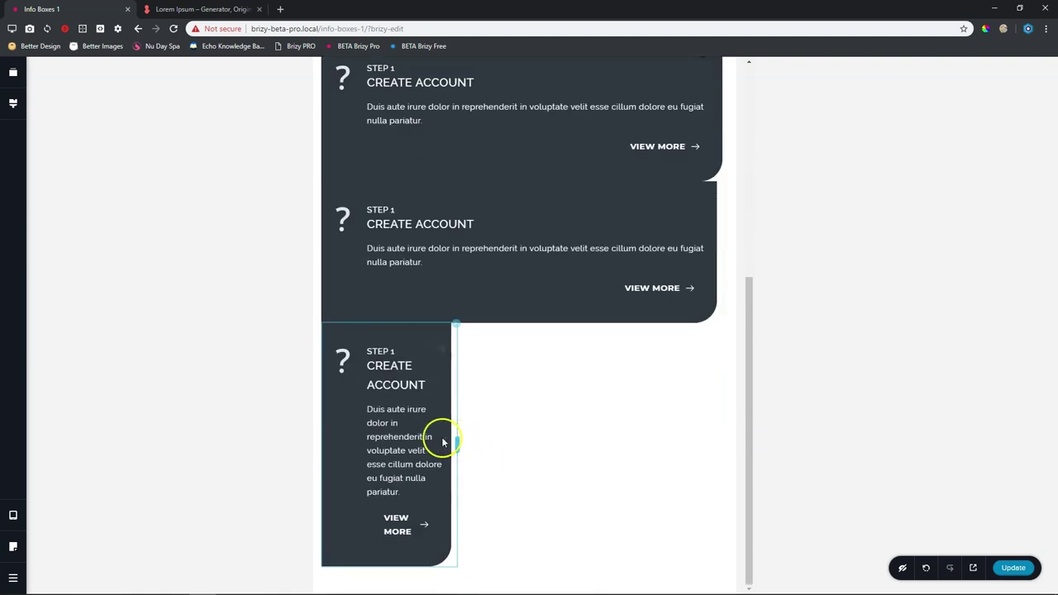
left_click_drag(444, 441, 724, 447)
Give the first stacked question-mark card a 15 px bottom margin.
left_click(689, 165)
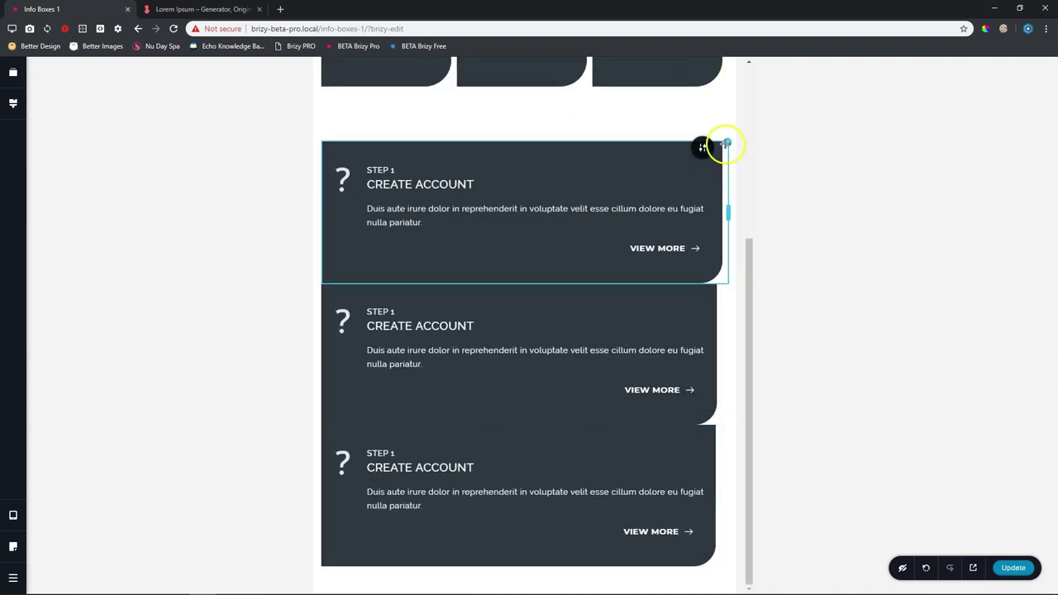
left_click(728, 138)
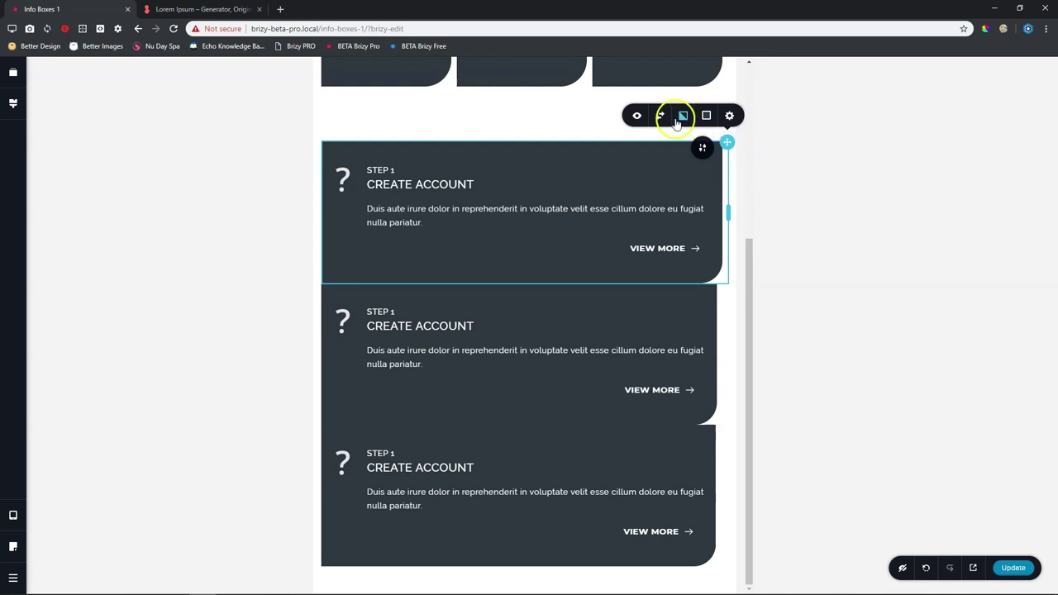
left_click(729, 117)
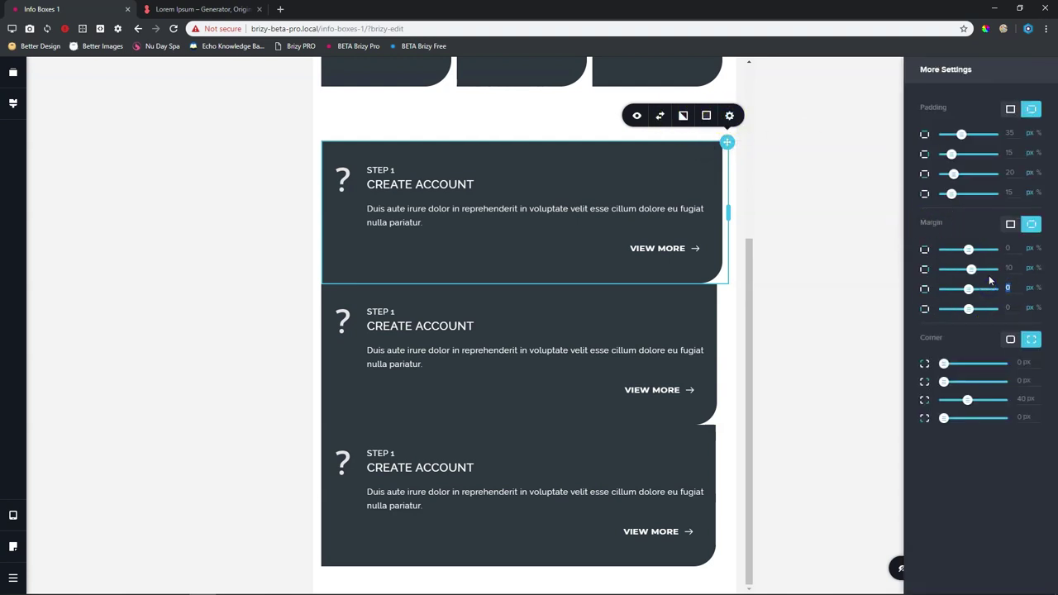
type("15")
left_click(1039, 257)
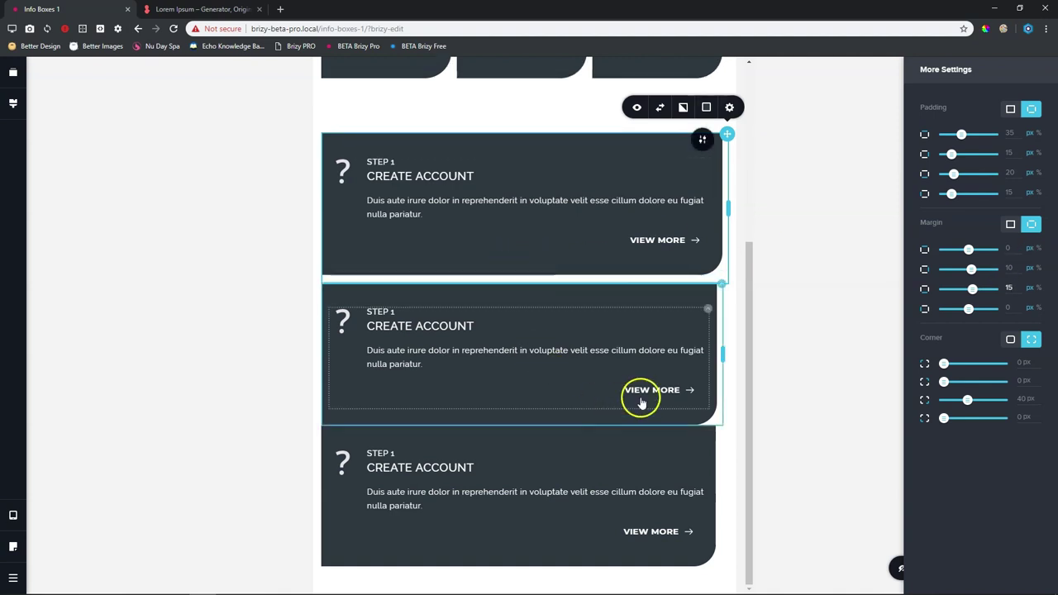
Copy the first card's margin style and paste it onto the second stacked card.
right_click(731, 133)
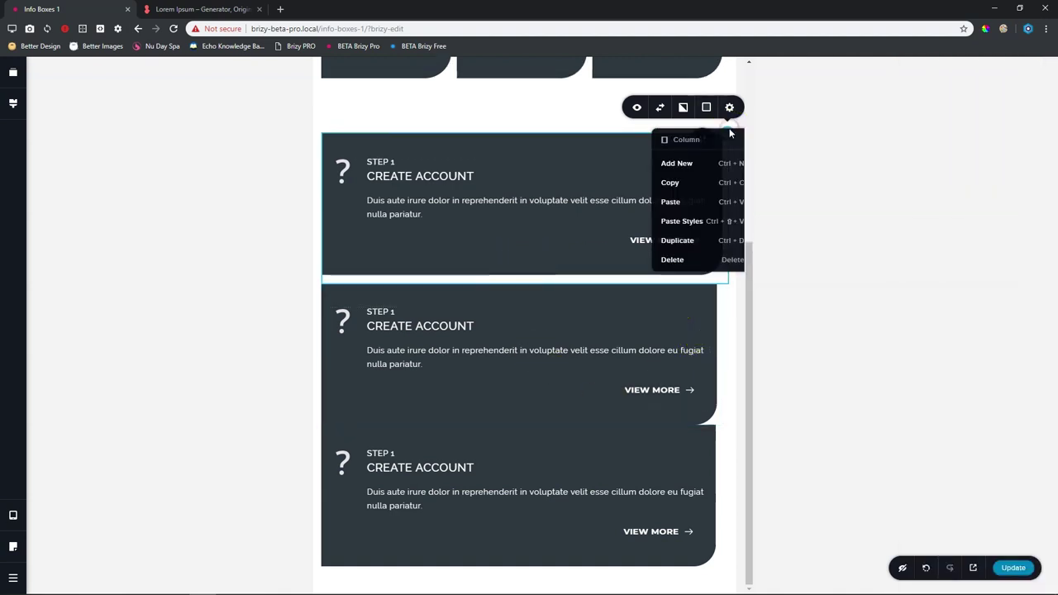
left_click(692, 183)
left_click(633, 385)
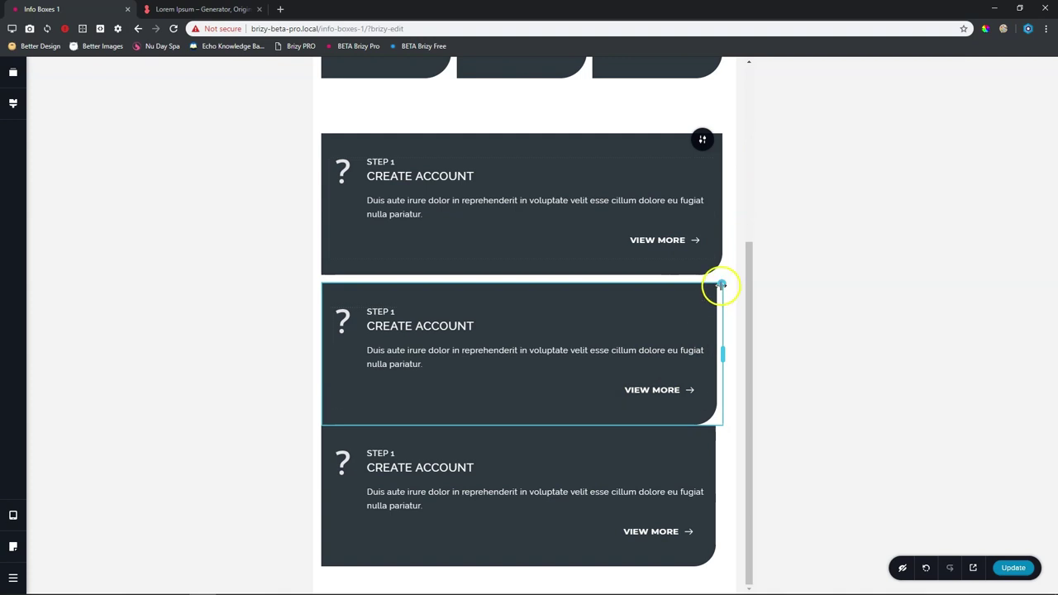
right_click(722, 286)
left_click(693, 365)
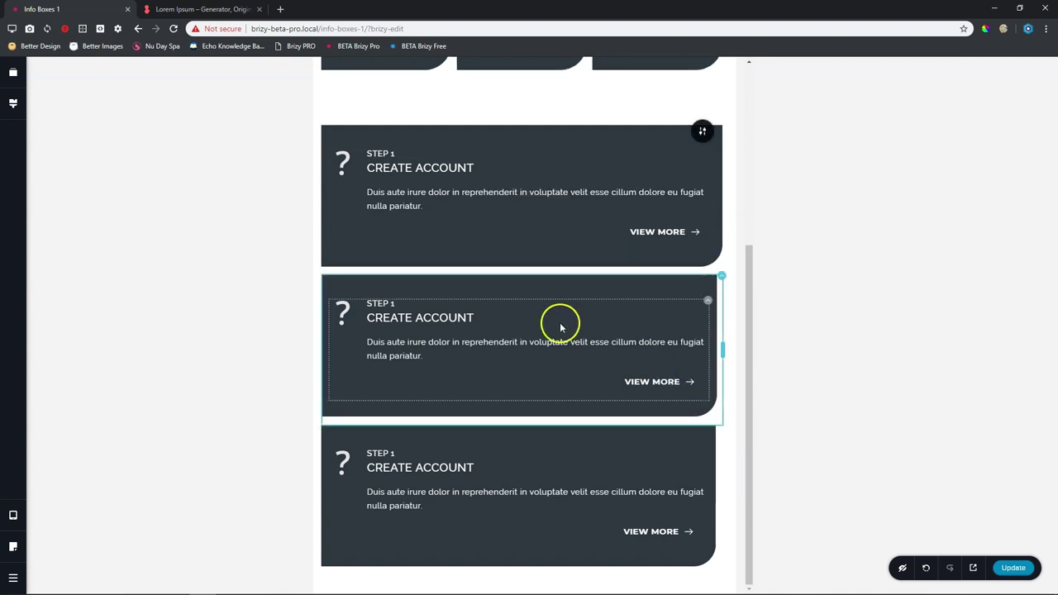
Scroll through the stacked cards and bring up the responsive device choices.
scroll(561, 323, "up", 4)
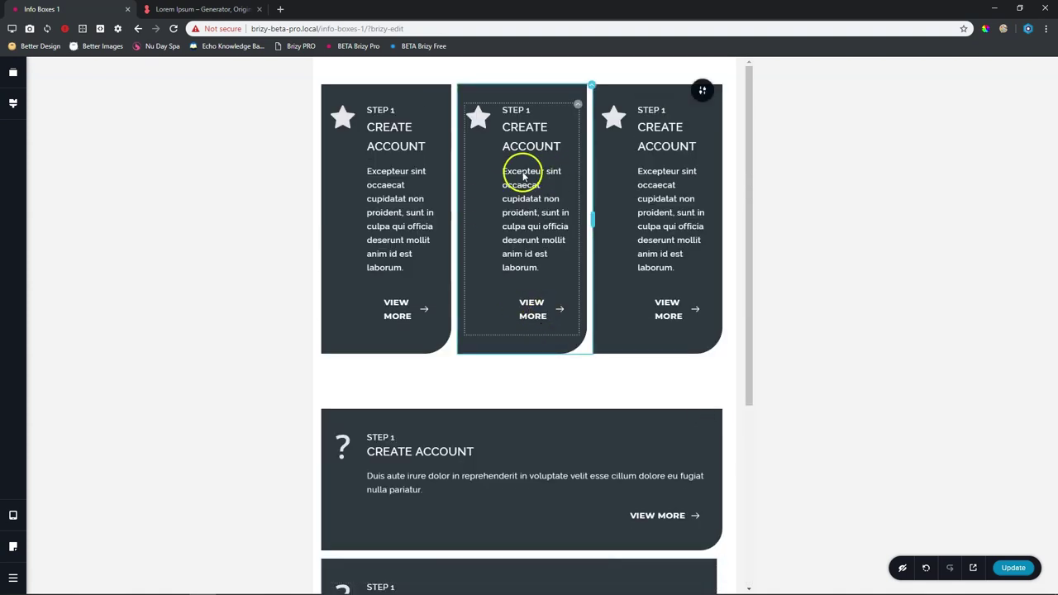
scroll(571, 215, "down", 1)
scroll(571, 215, "down", 3)
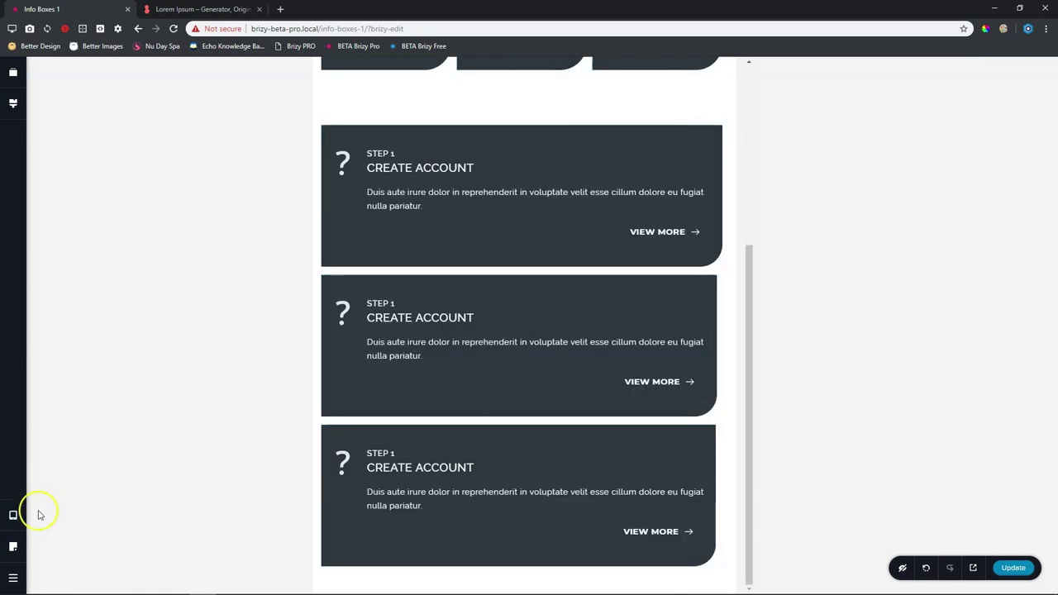
left_click(13, 517)
Switch the editor to the mobile preview and scroll to the question-mark cards.
left_click(74, 536)
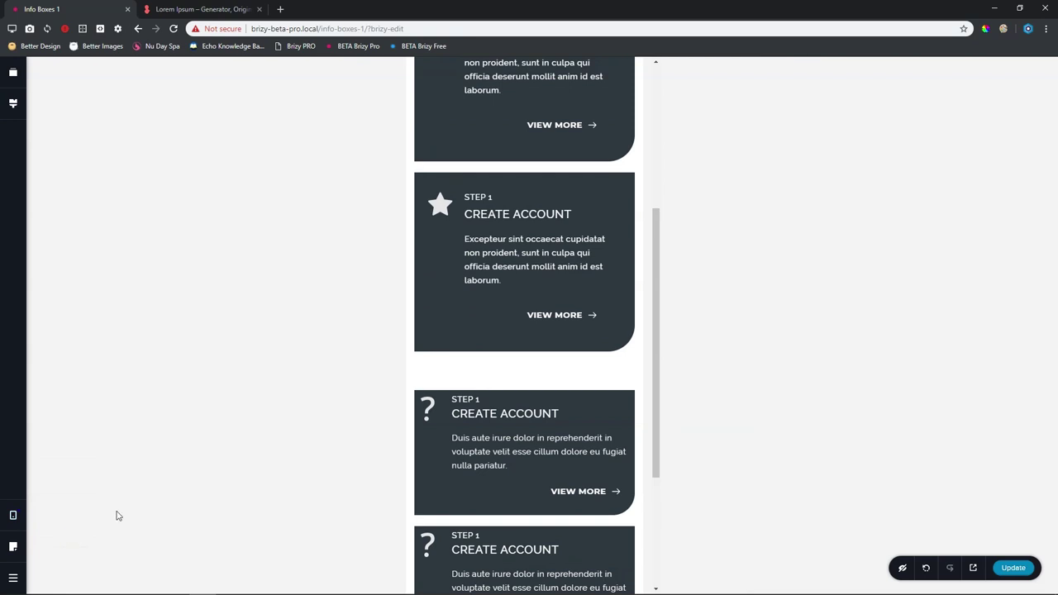
scroll(619, 373, "down", 4)
scroll(649, 316, "up", 4)
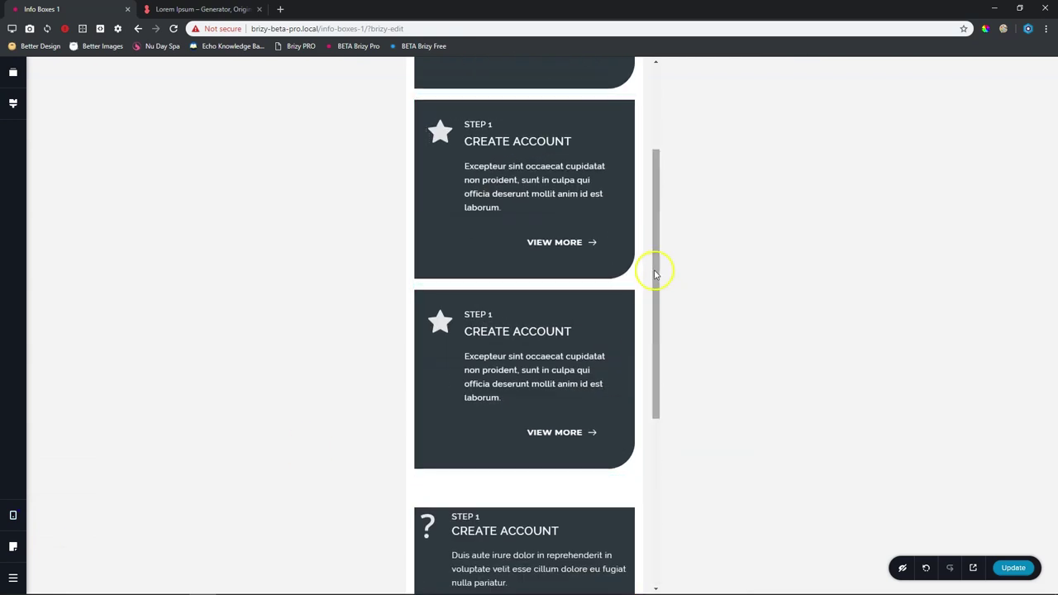
scroll(649, 316, "down", 4)
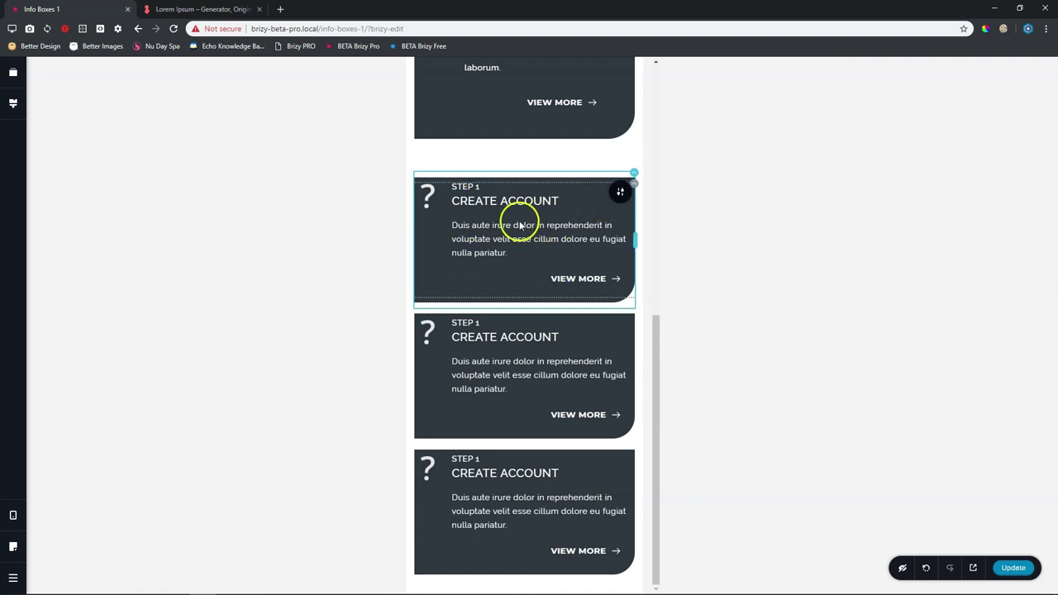
Pad the first question-mark card by 40 px on all sides, with 65 px on the right.
left_click(634, 173)
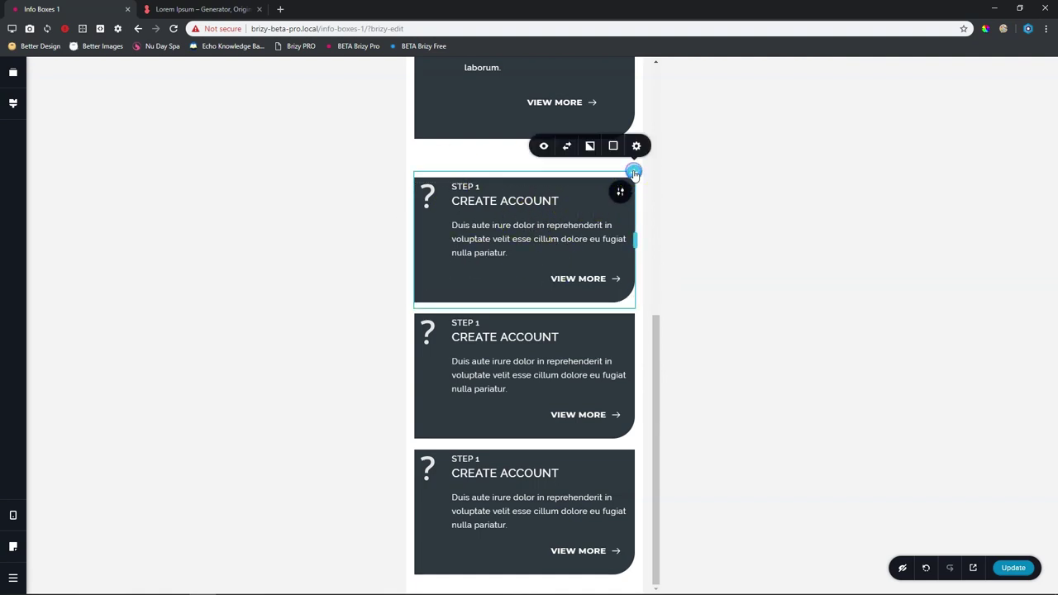
left_click(636, 147)
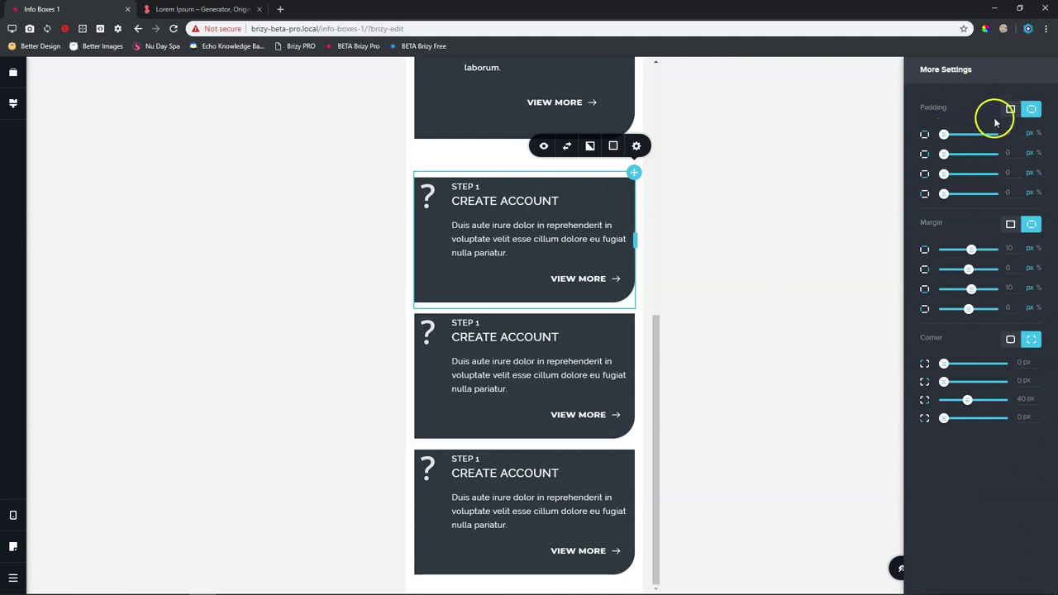
left_click(1011, 108)
left_click_drag(926, 132, 952, 133)
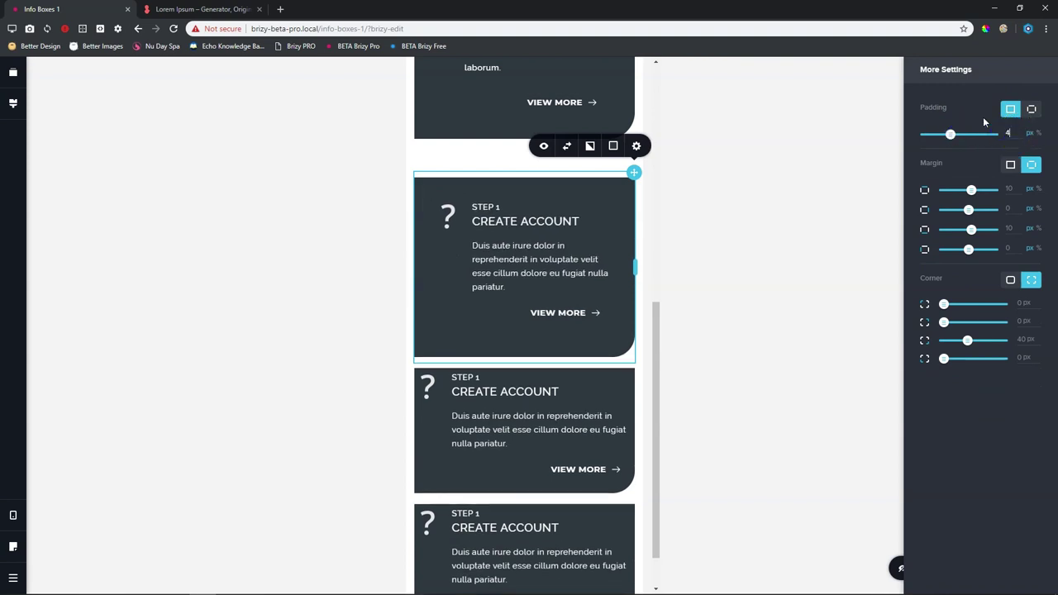
type("40")
left_click(977, 93)
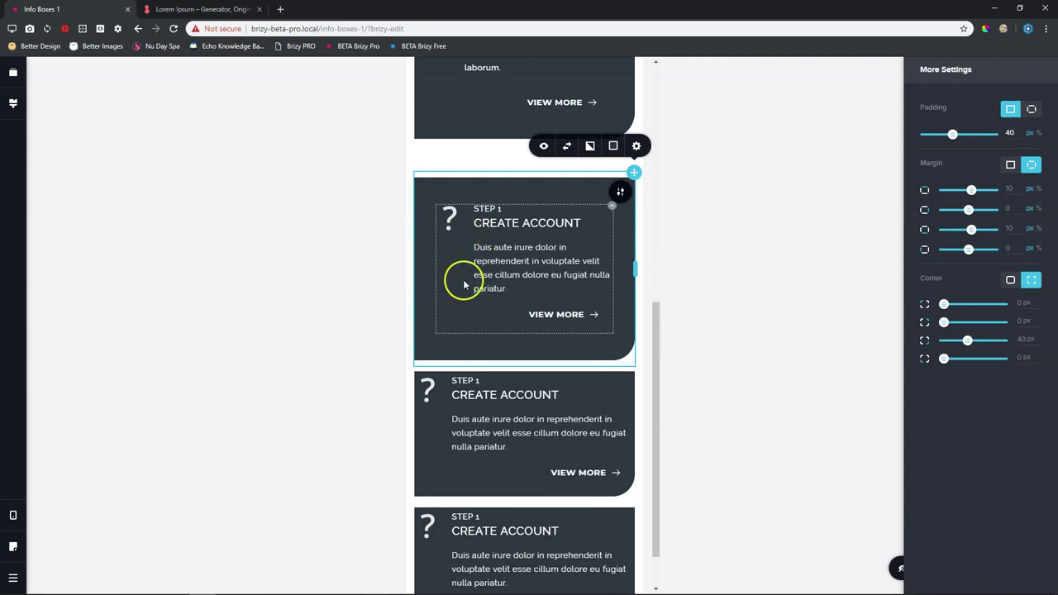
left_click(1032, 111)
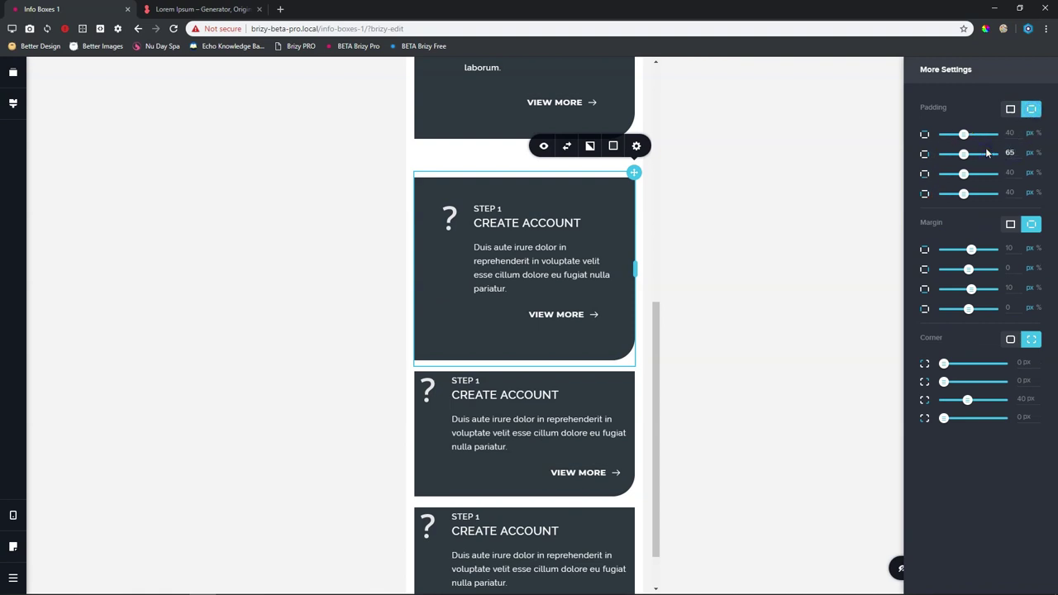
left_click(671, 266)
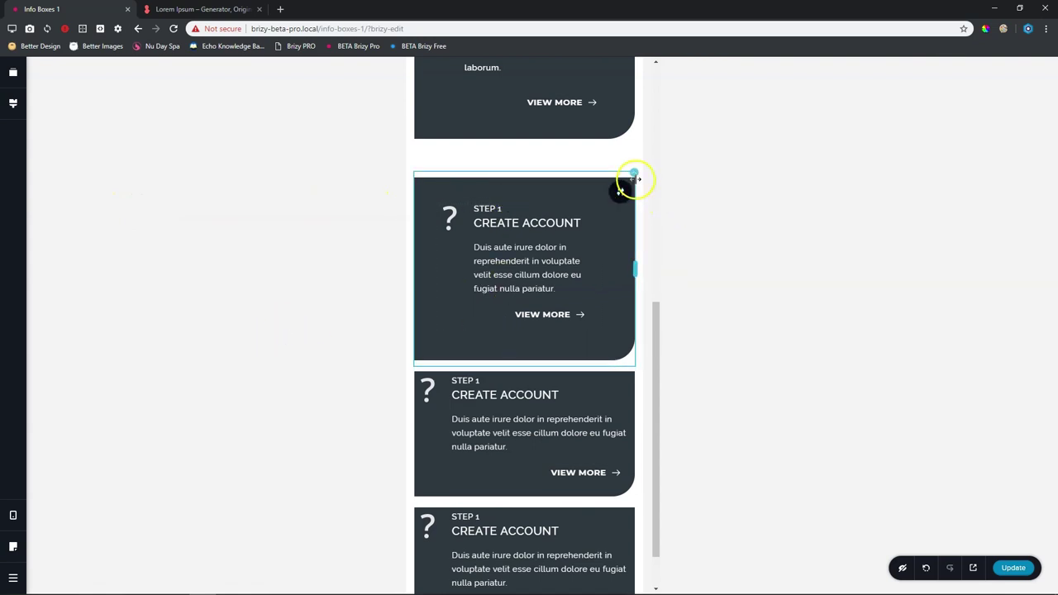
Copy the first question-mark card's styling and paste it onto the second and third cards.
right_click(633, 174)
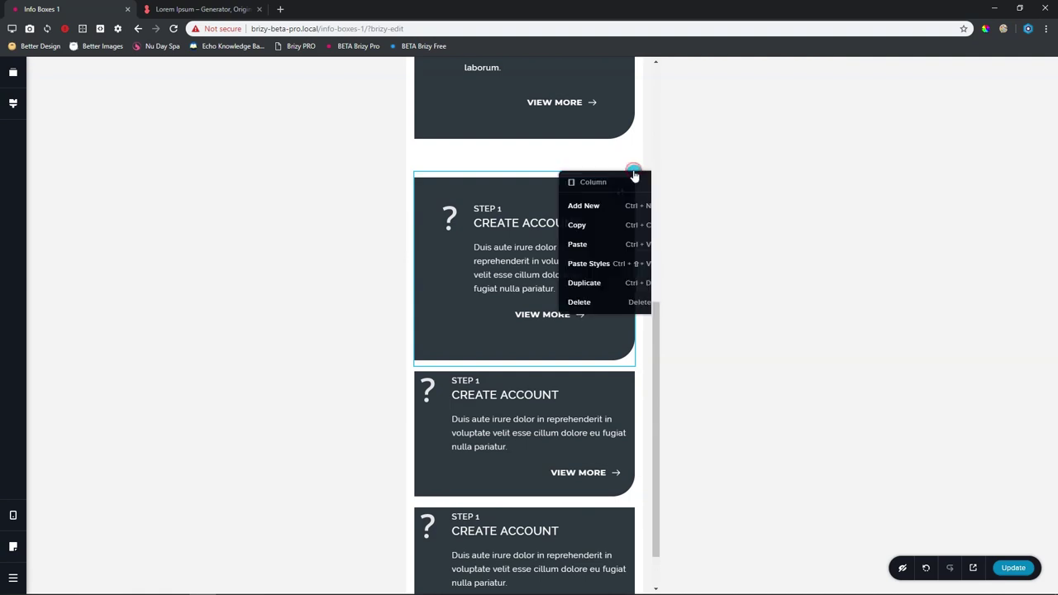
left_click(597, 220)
scroll(601, 311, "down", 1)
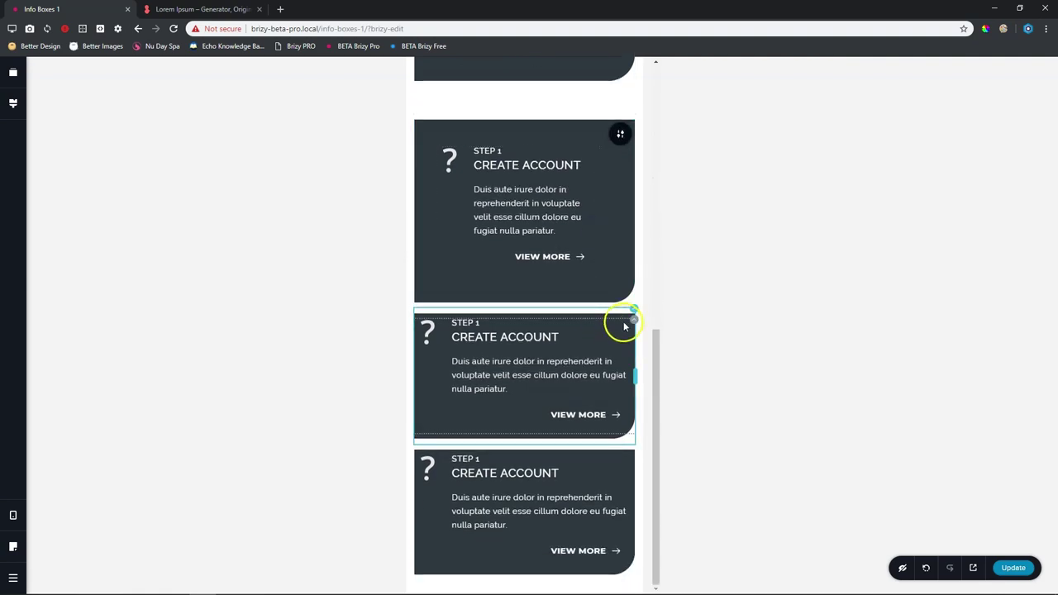
right_click(621, 314)
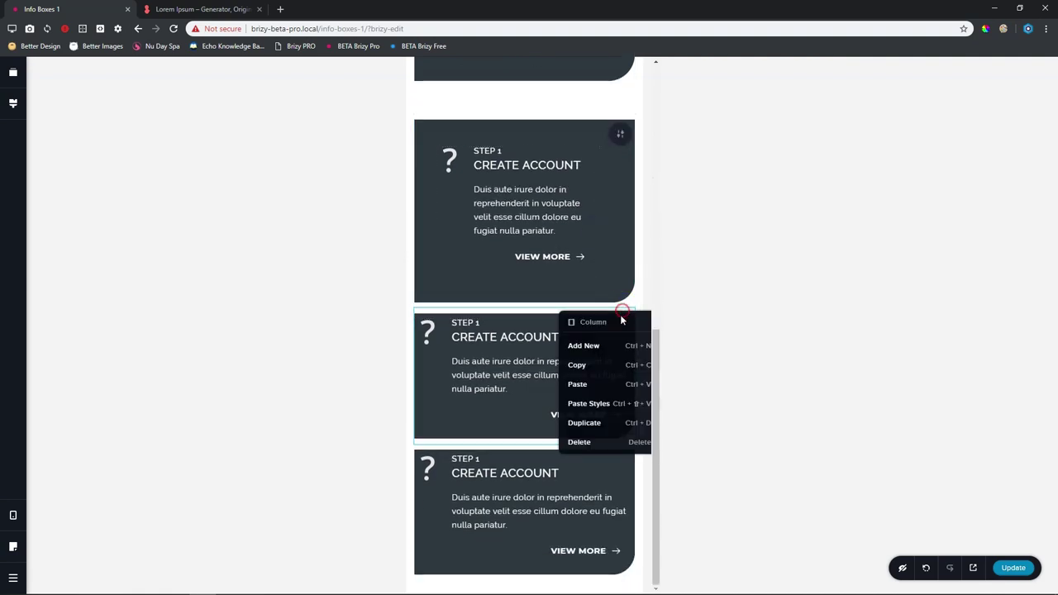
left_click(597, 403)
scroll(598, 402, "down", 1)
right_click(624, 450)
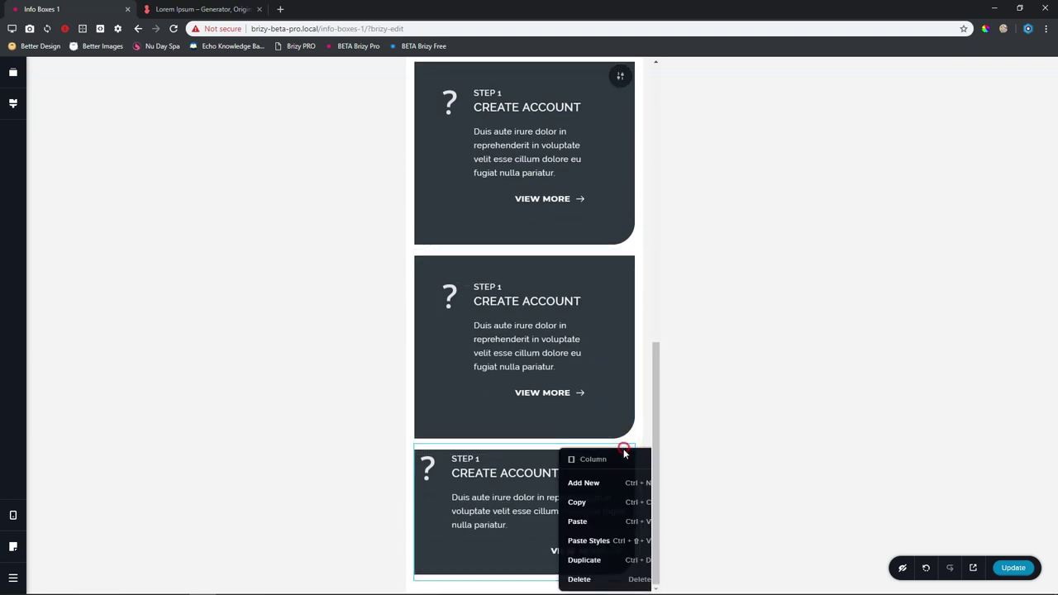
left_click(604, 541)
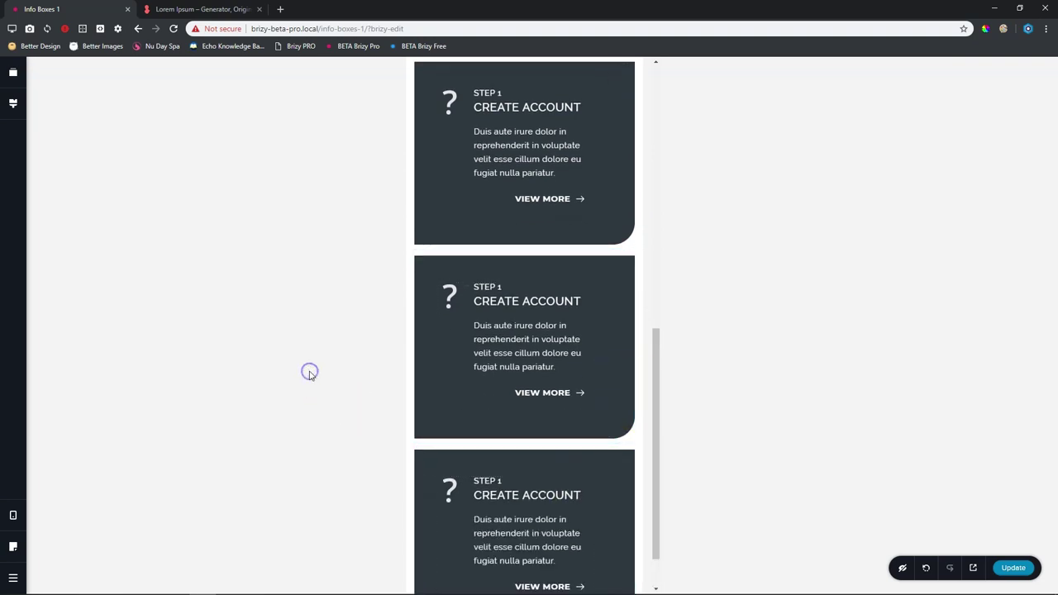
scroll(442, 348, "down", 1)
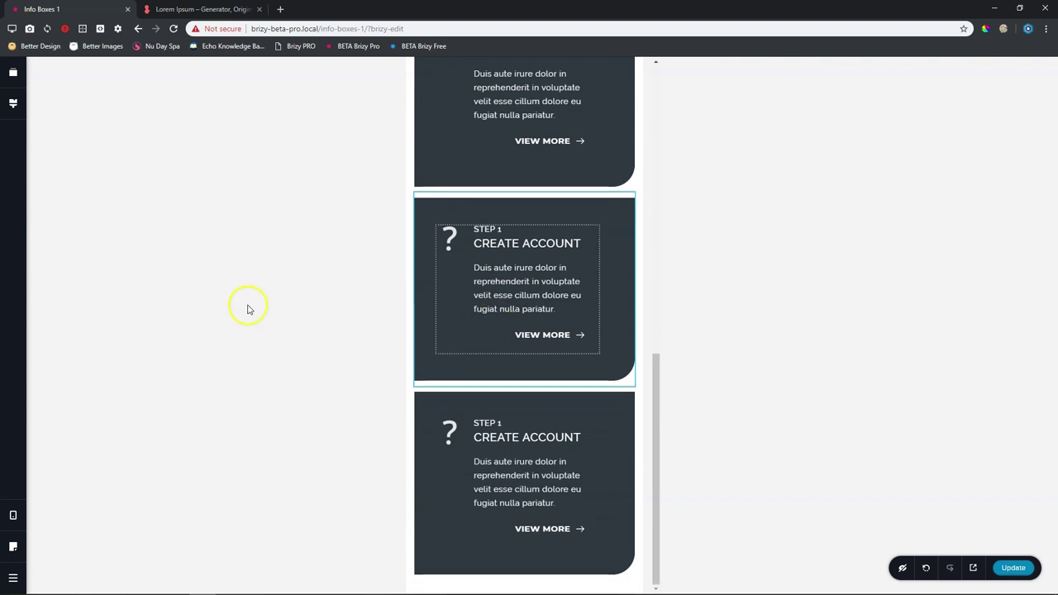
Check the layout in tablet view, then return to desktop view.
mouse_move(12, 519)
left_click(57, 505)
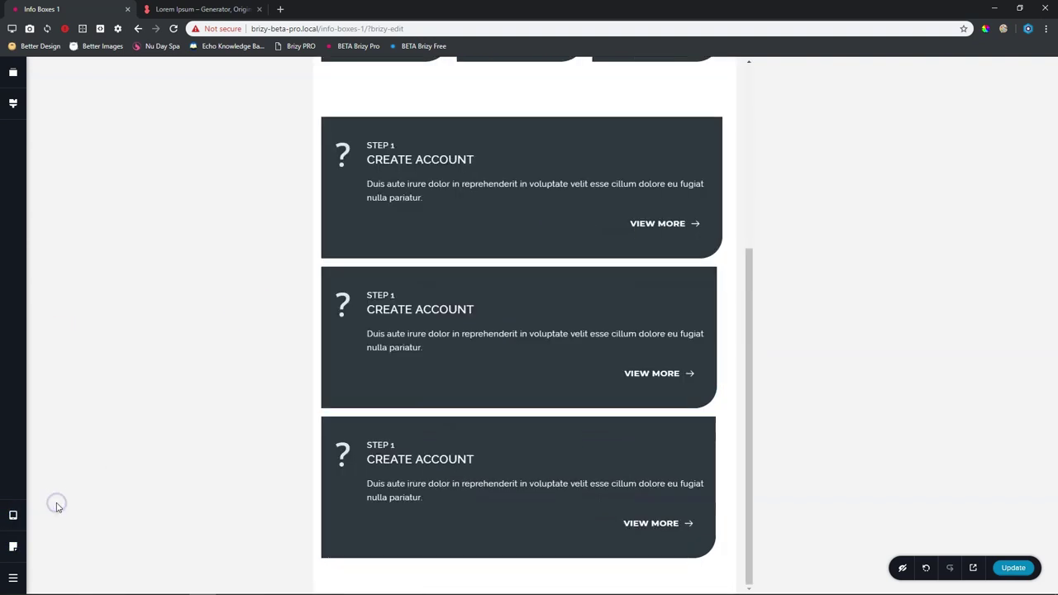
left_click(63, 483)
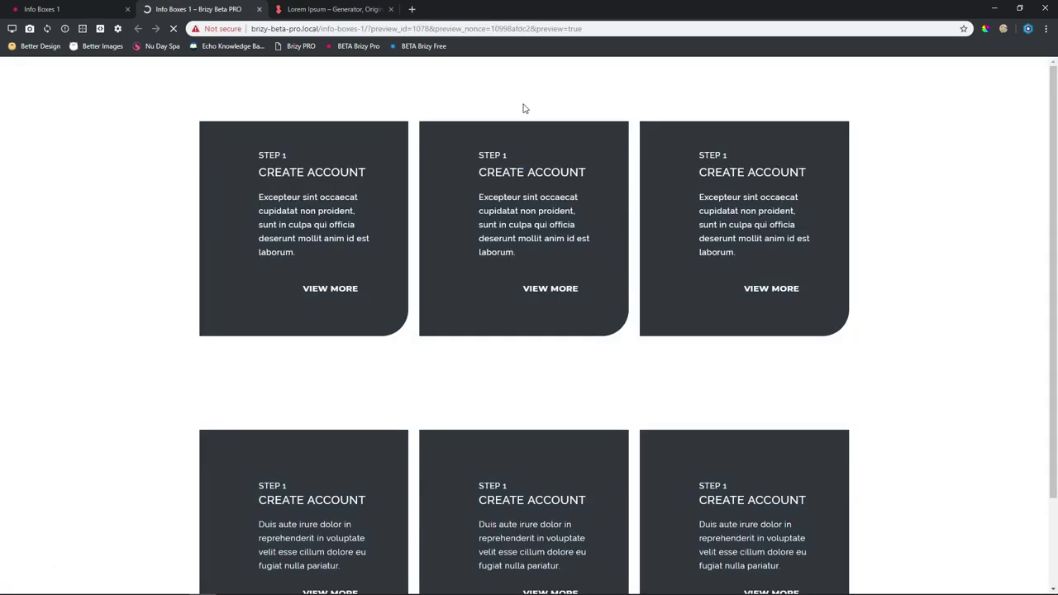
Preview the page on the Apple iPad from the emulator's favourite devices and scroll through it.
left_click(12, 29)
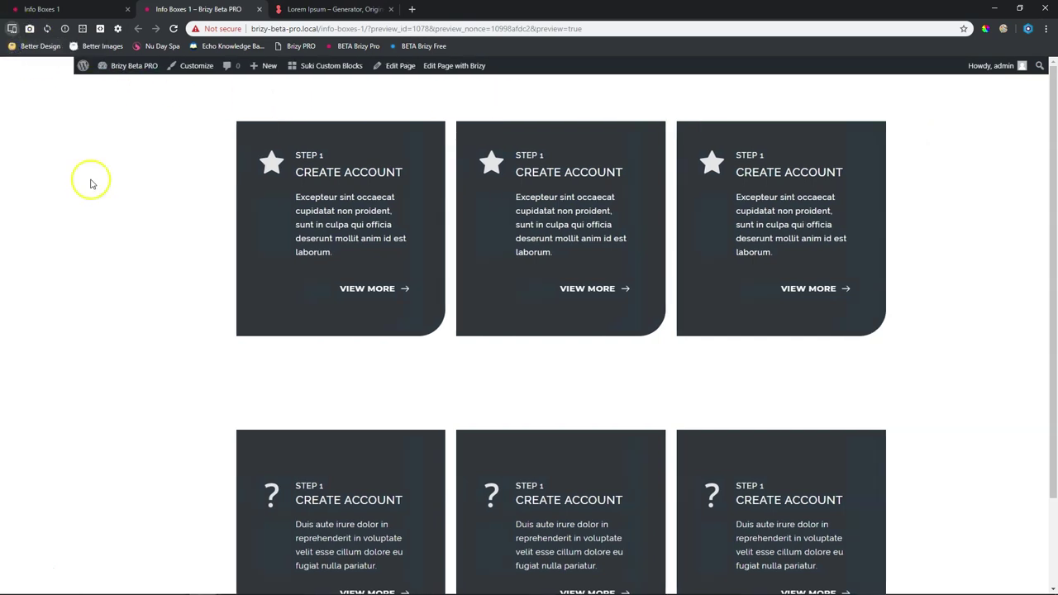
scroll(120, 222, "down", 2)
left_click(52, 138)
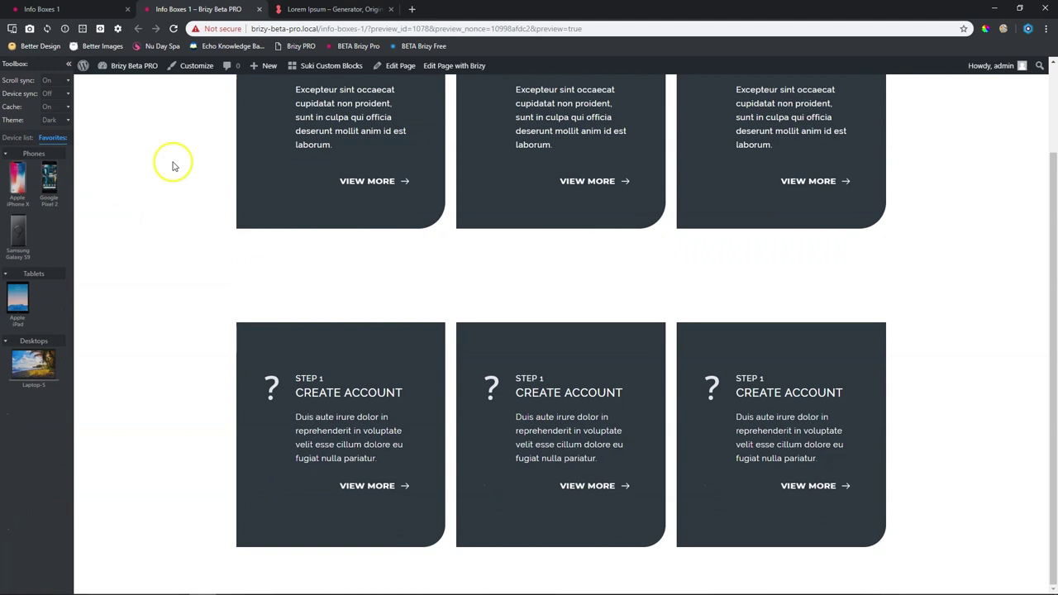
left_click(18, 296)
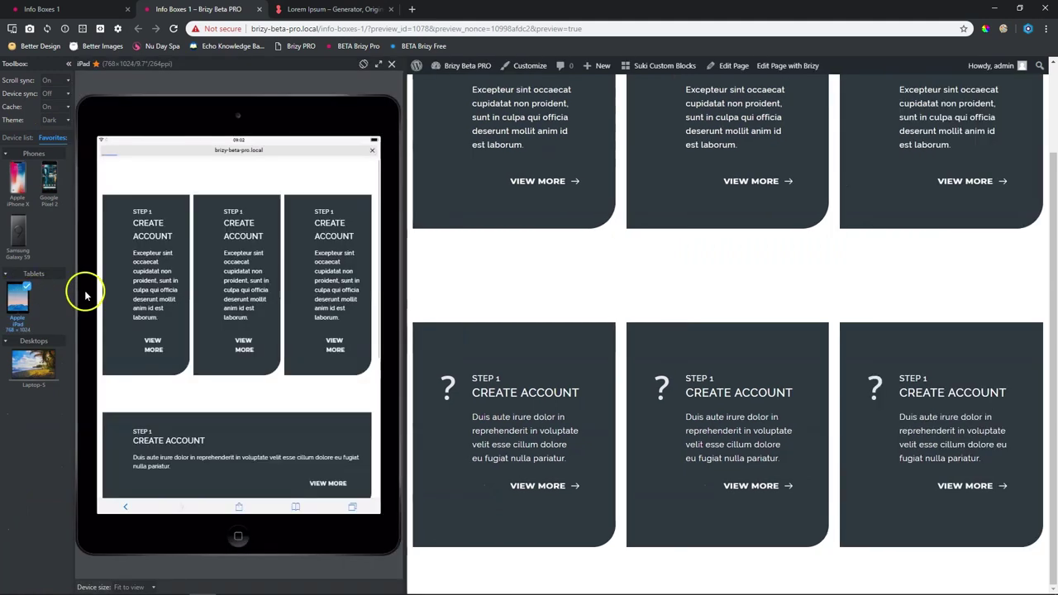
scroll(244, 291, "down", 5)
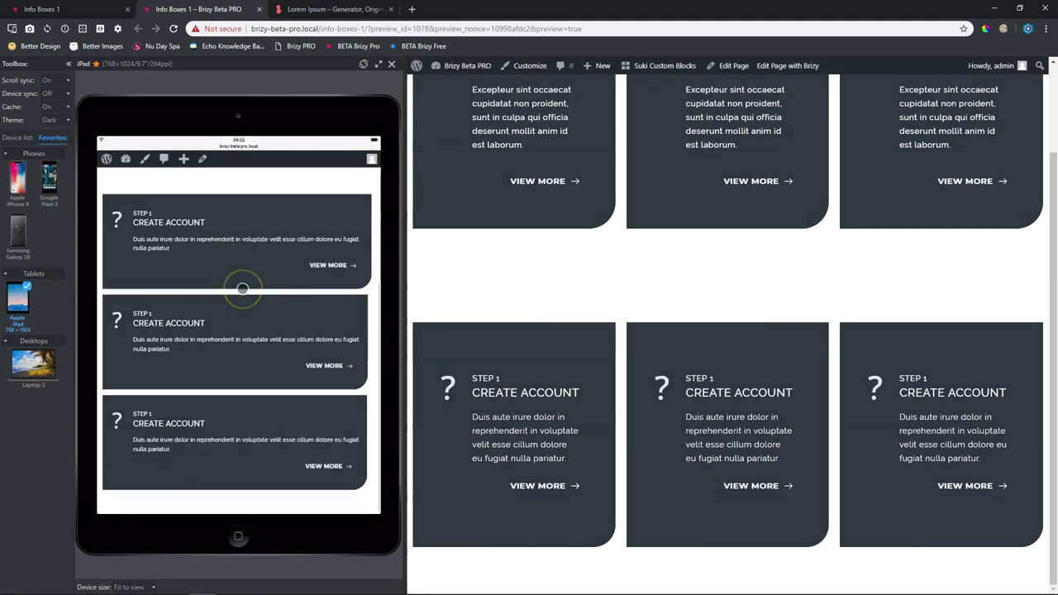
scroll(242, 289, "up", 6)
scroll(258, 255, "up", 1)
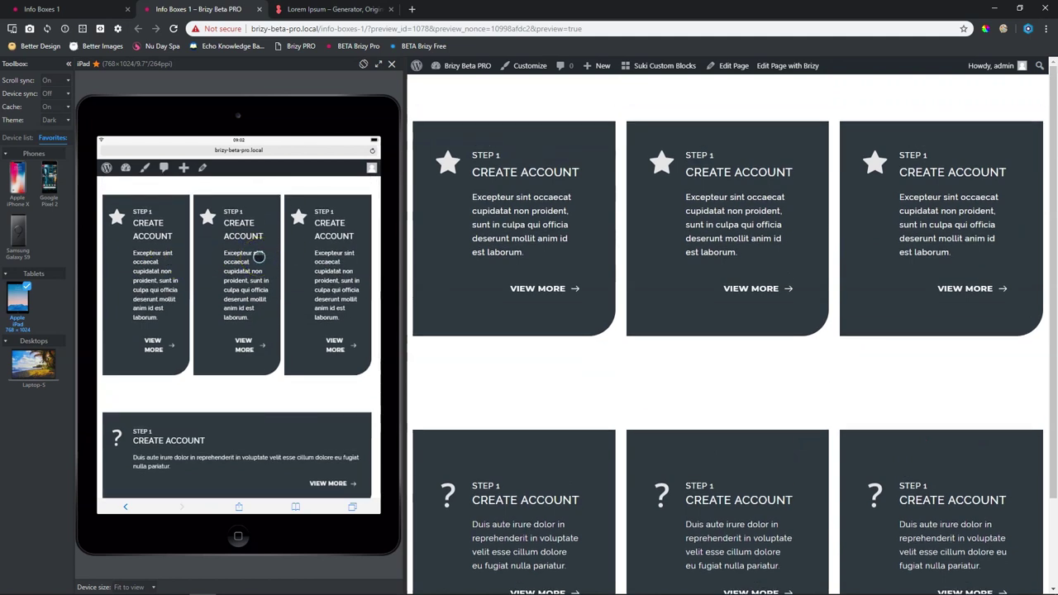
scroll(248, 252, "down", 3)
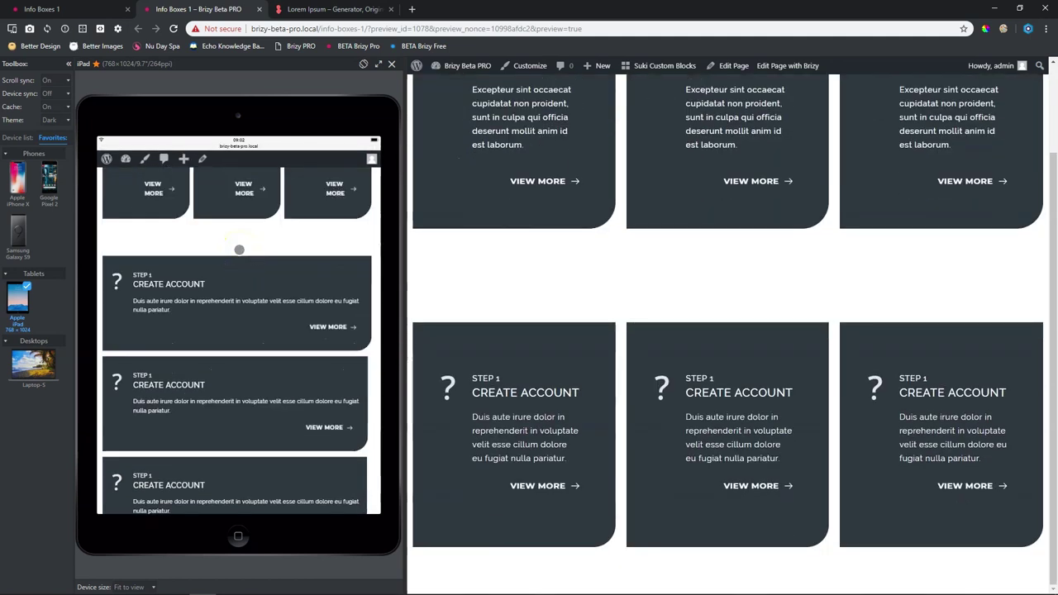
scroll(239, 248, "down", 2)
Preview the page on the Apple iPhone X, trying VIEW MORE and scrolling through the stacked cards.
left_click(17, 183)
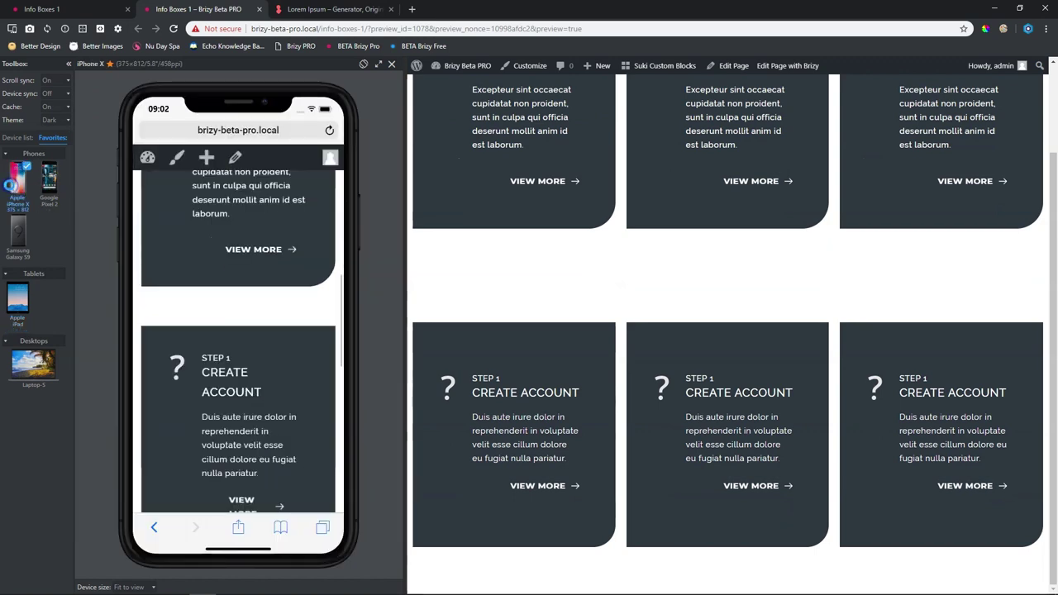
scroll(300, 278, "down", 3)
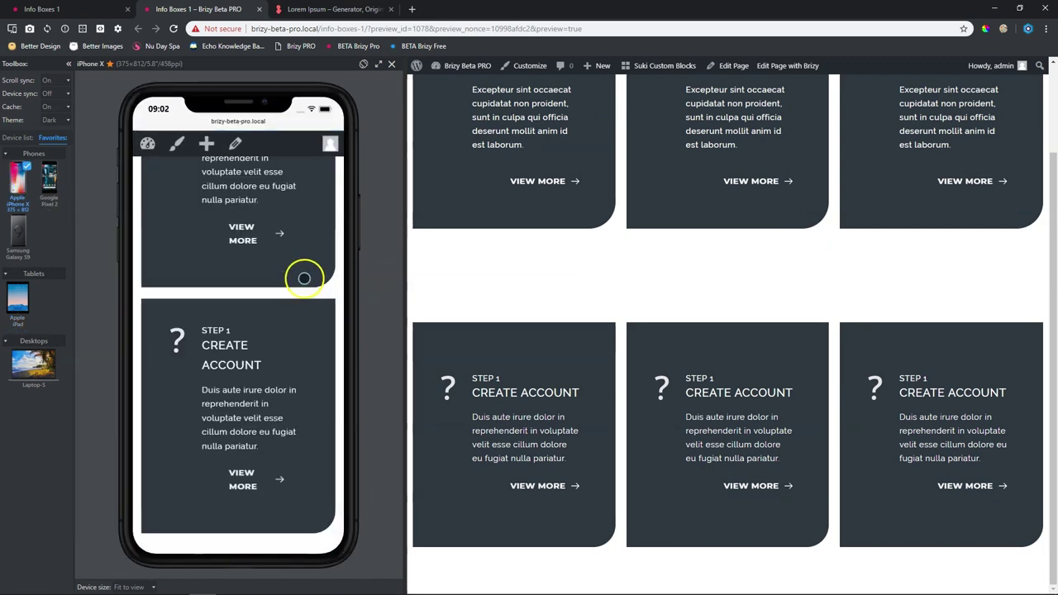
scroll(304, 278, "down", 3)
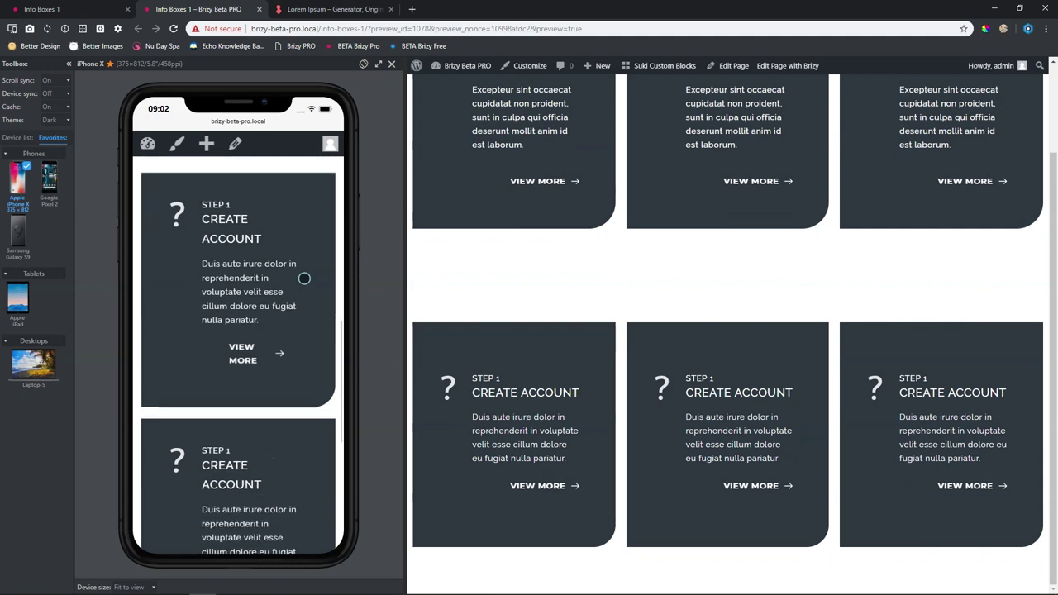
left_click(239, 330)
scroll(277, 318, "down", 2)
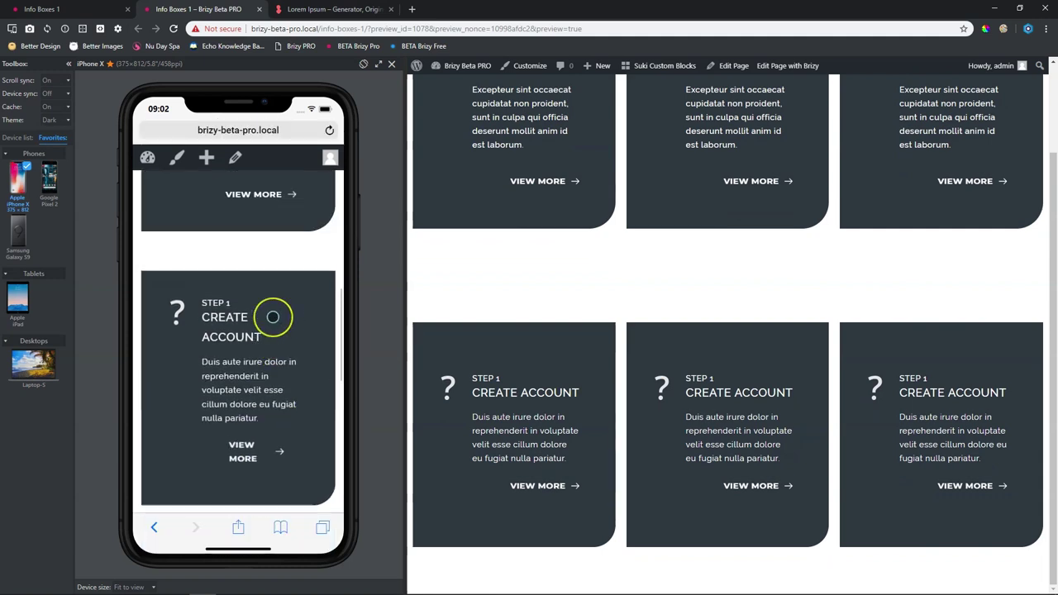
scroll(273, 317, "down", 2)
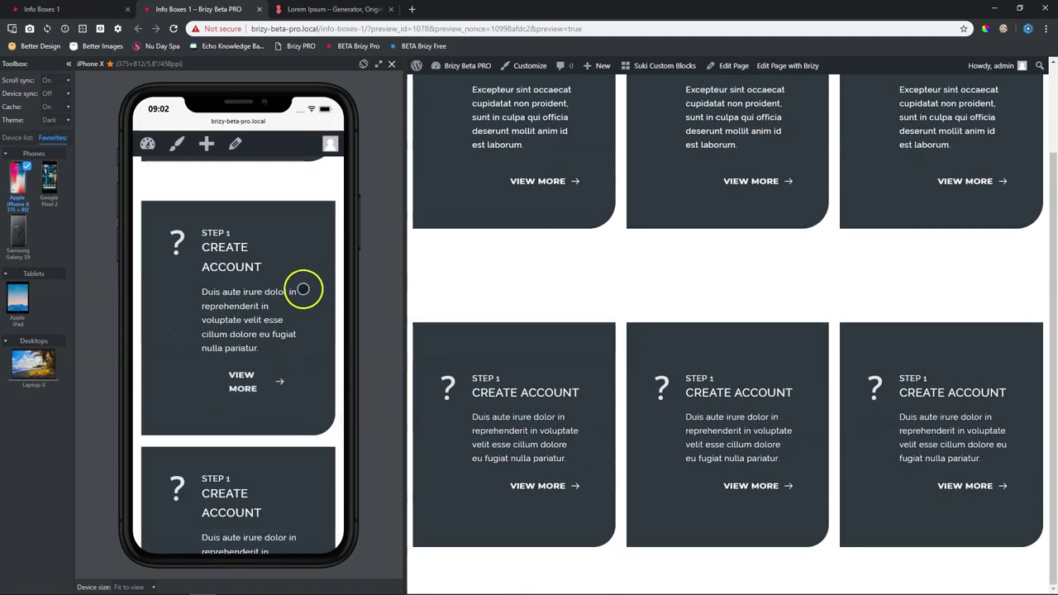
scroll(295, 302, "down", 3)
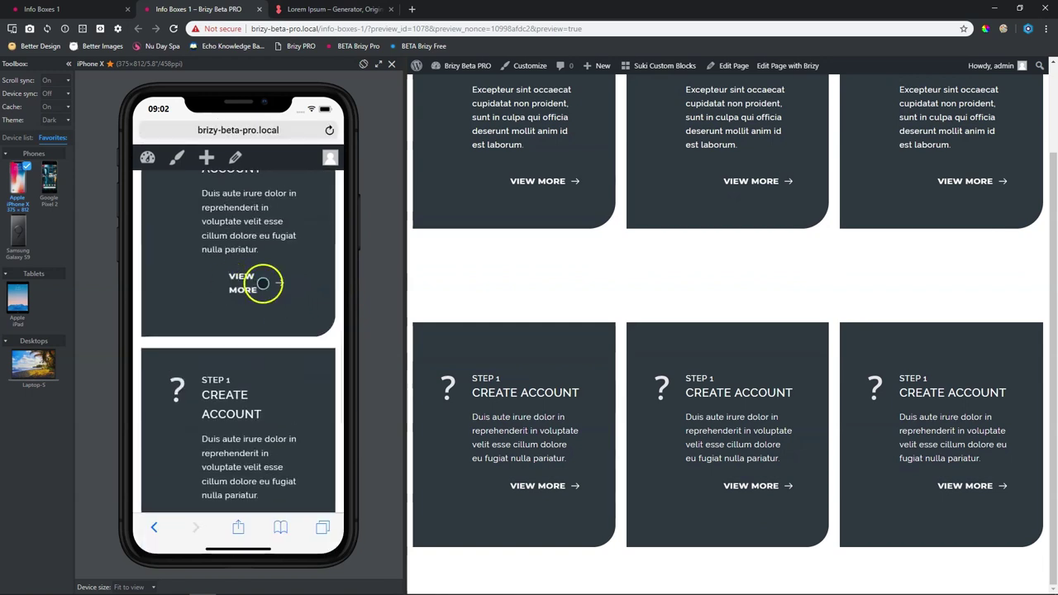
scroll(272, 277, "down", 1)
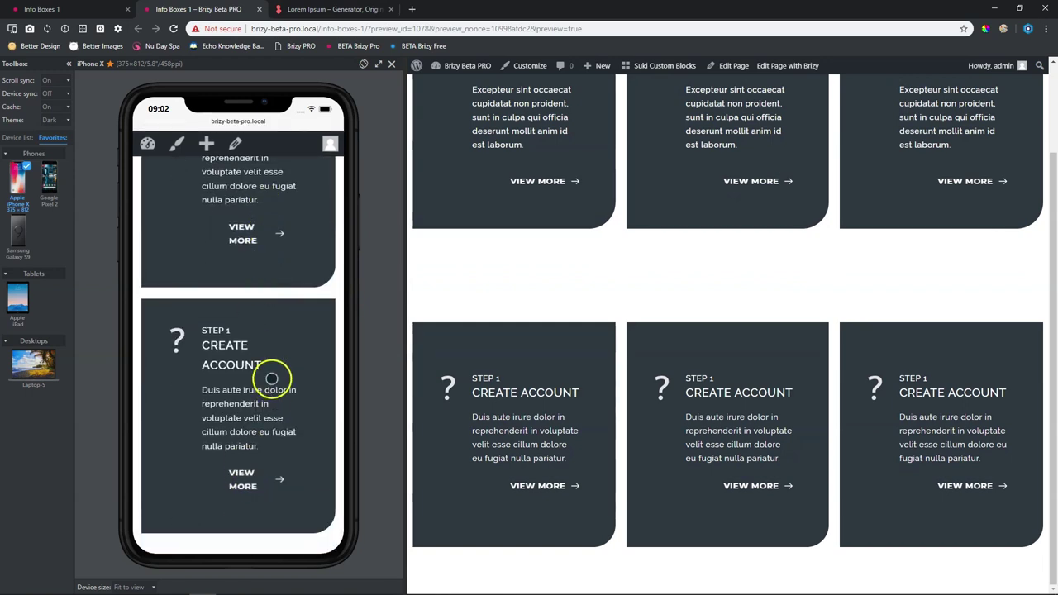
scroll(272, 378, "down", 3)
scroll(268, 373, "up", 10)
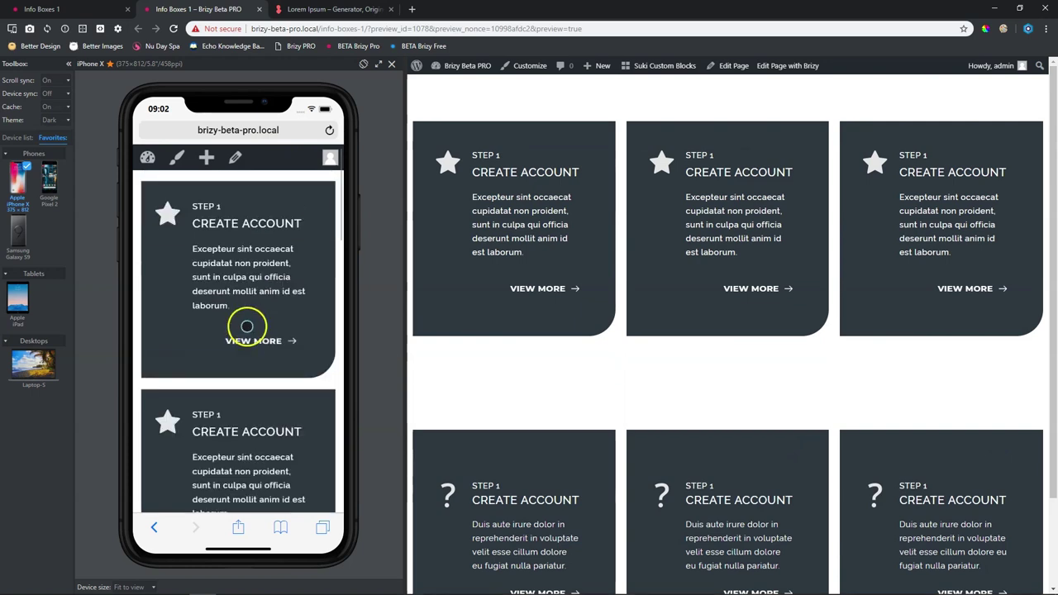
scroll(247, 327, "down", 5)
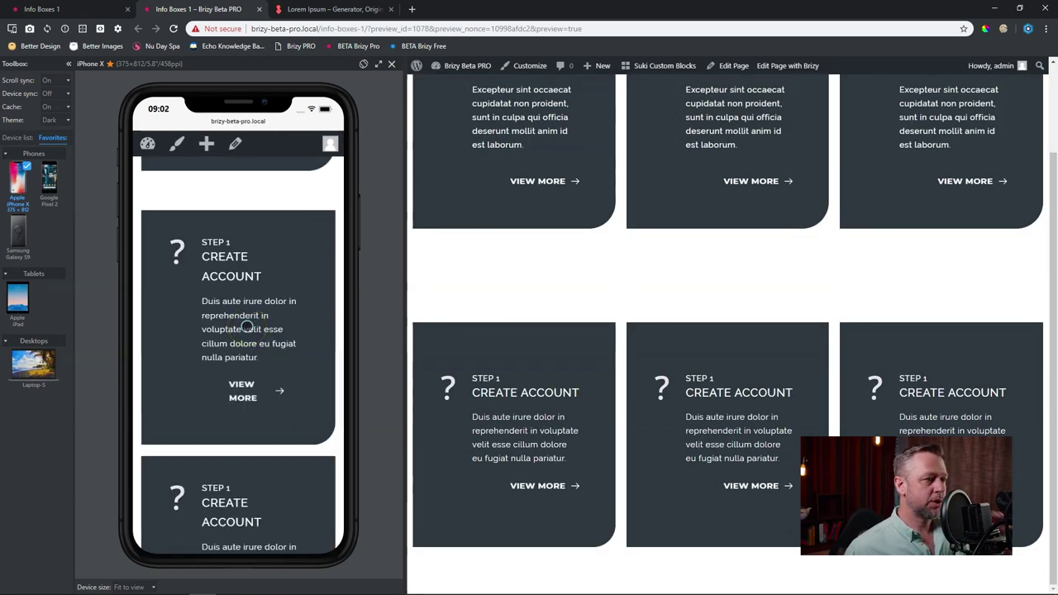
scroll(247, 327, "up", 1)
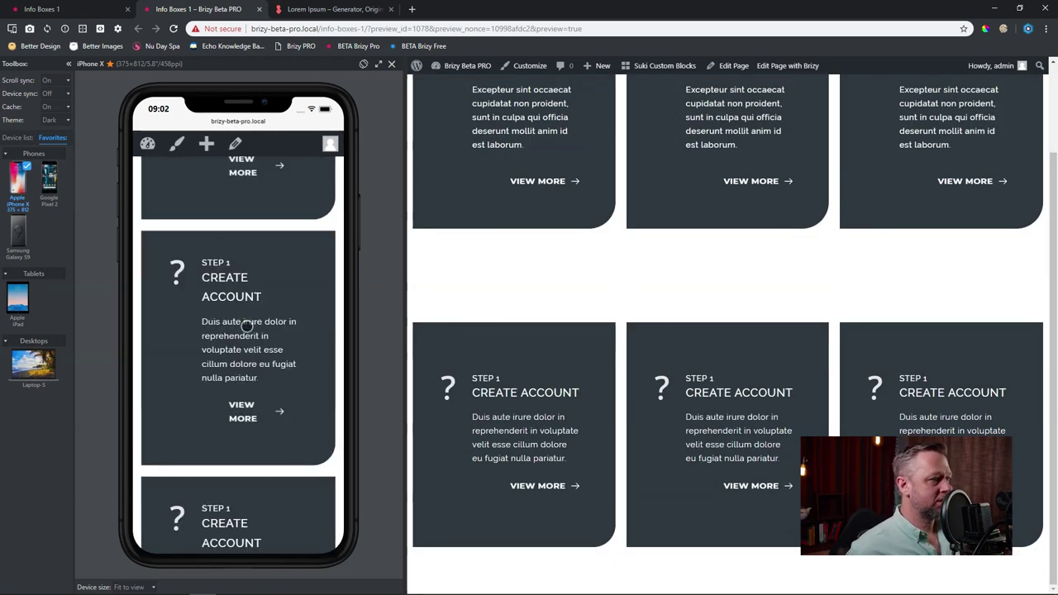